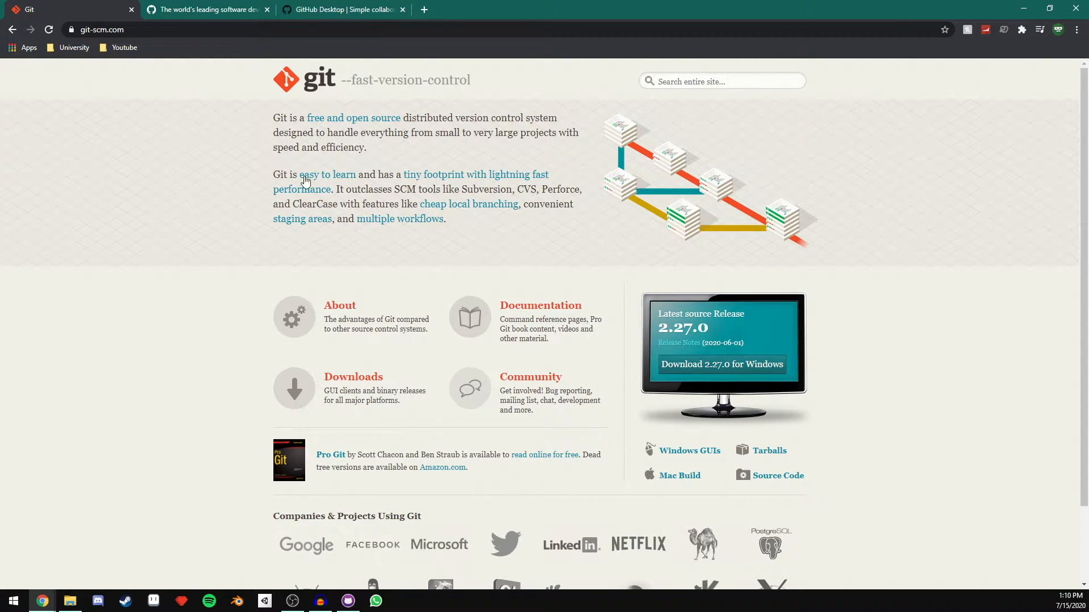
Step: Sign in to GitHub and open the account's list of repositories
left_click(188, 5)
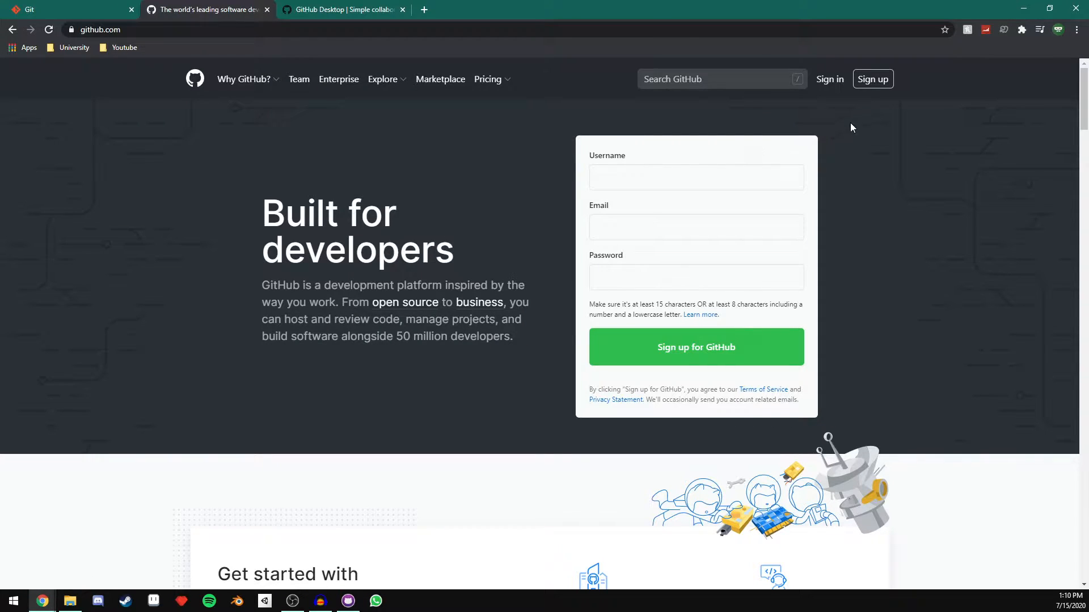
left_click(829, 79)
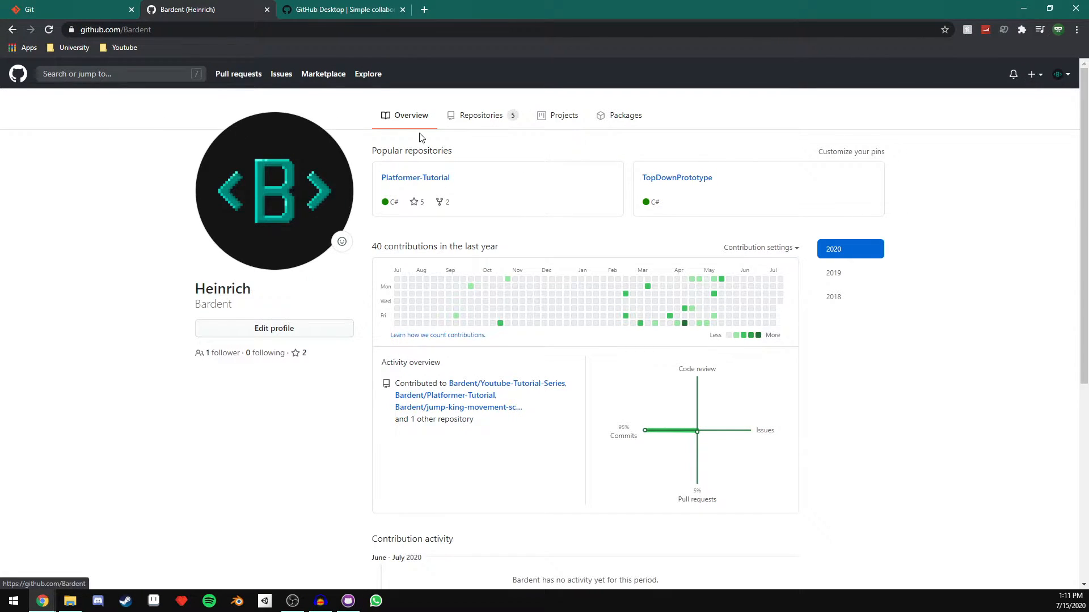
left_click(1067, 78)
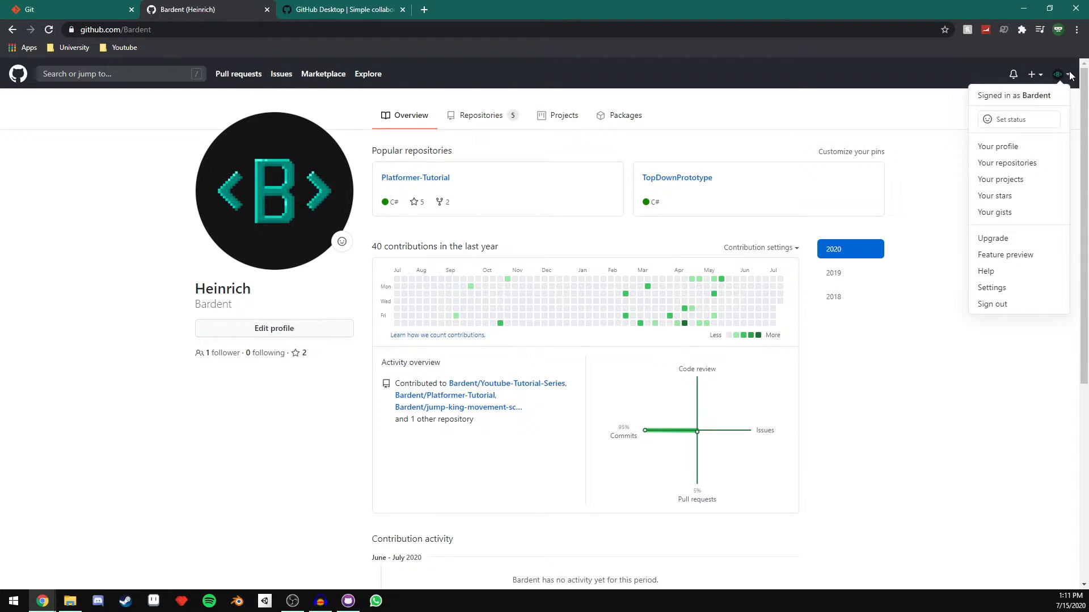
left_click(934, 166)
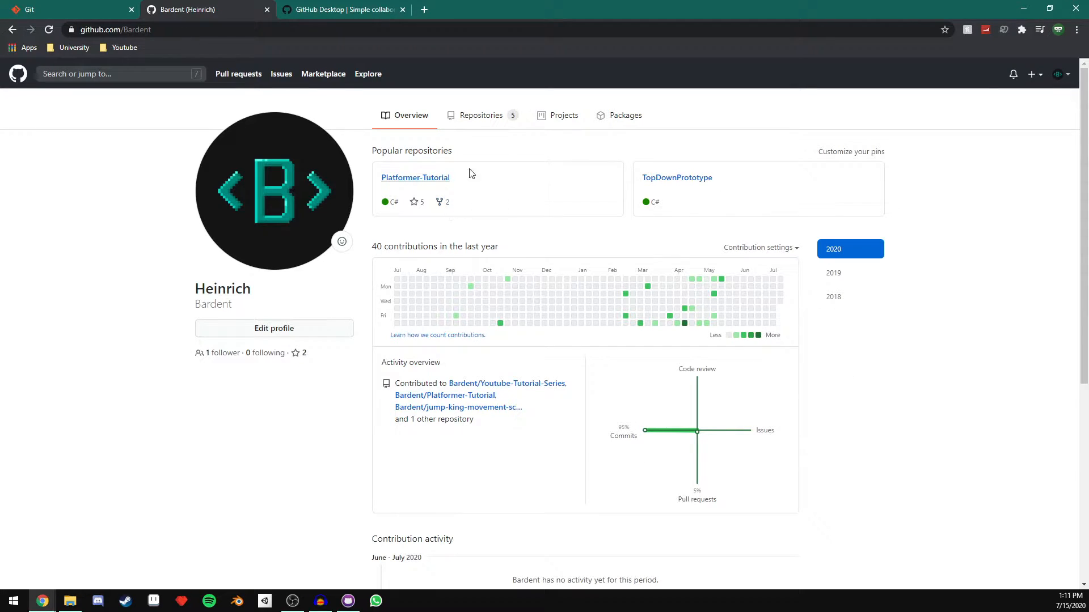
left_click(471, 129)
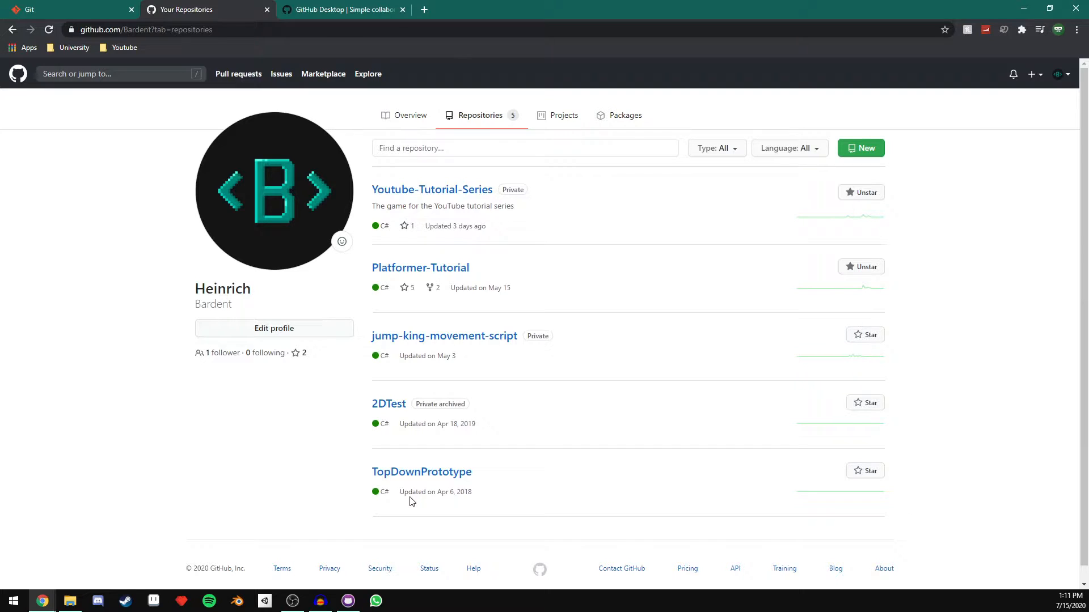
left_click(334, 10)
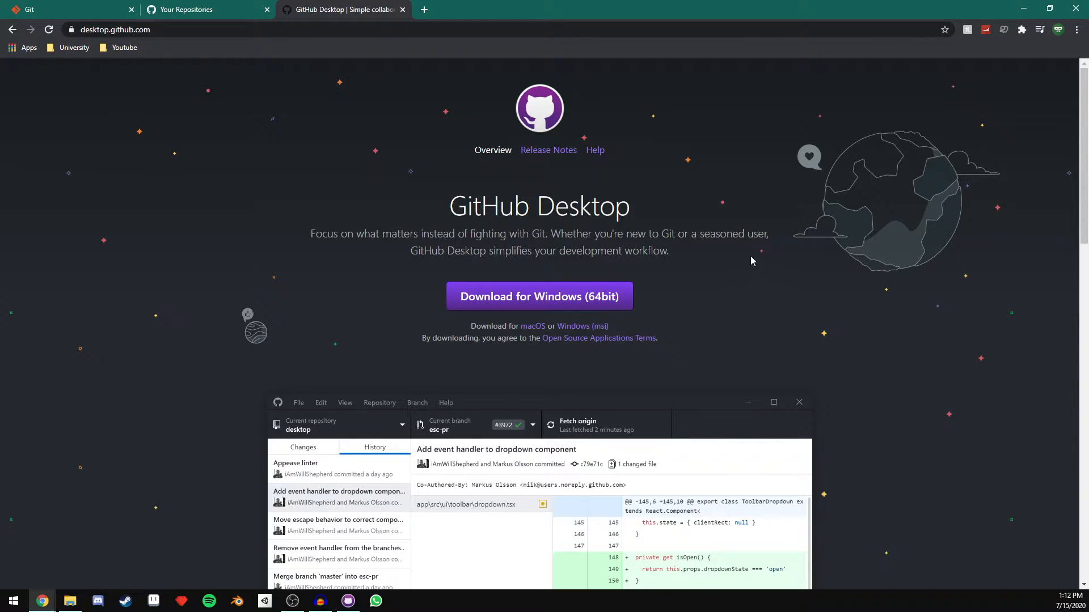
left_click(244, 8)
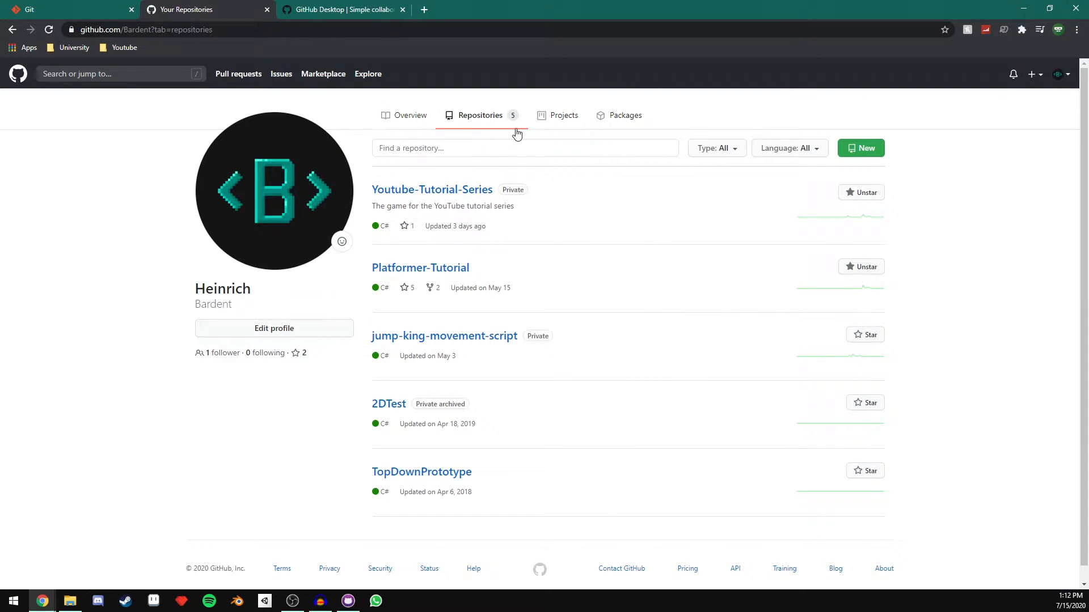
Step: Start a new private repository named "Very cool game project" with the description "This project is going to change lives!"
left_click(858, 155)
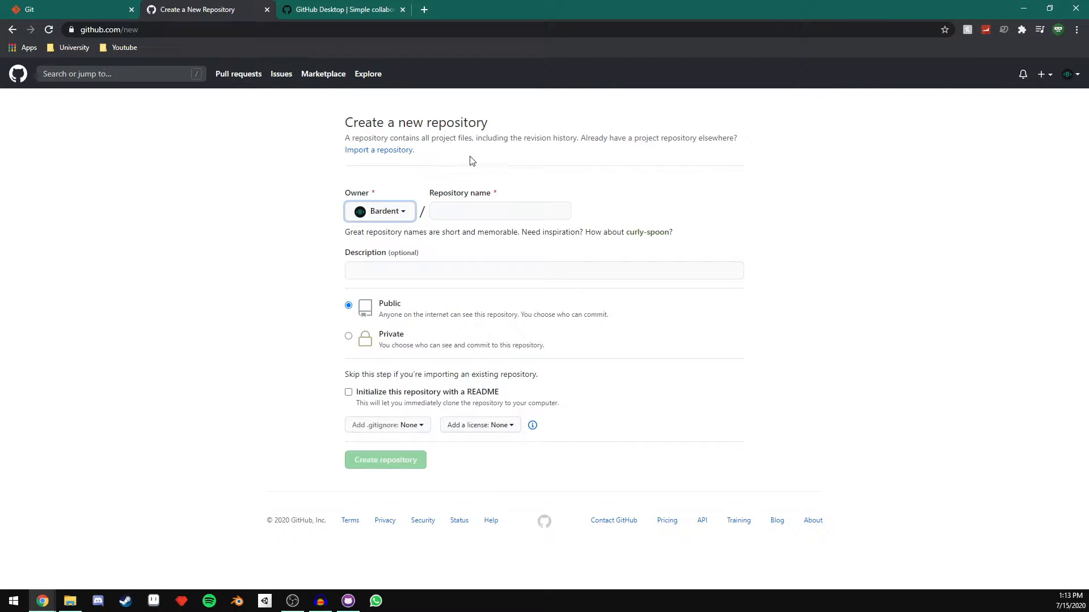
left_click(459, 208)
type("Very cool game project")
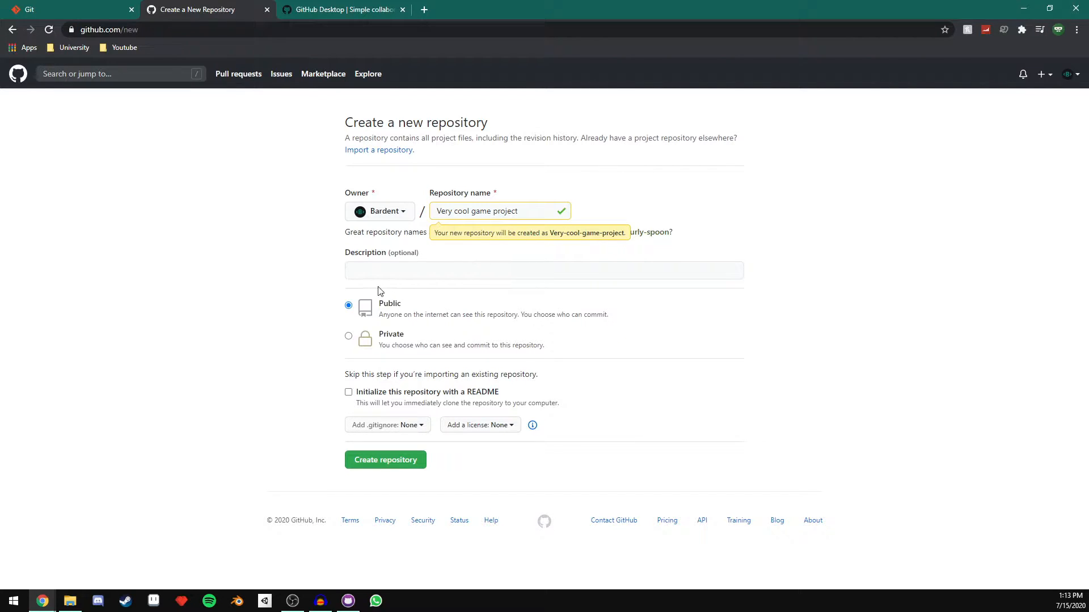
left_click(374, 268)
type("This project is going to change lives!")
left_click(266, 309)
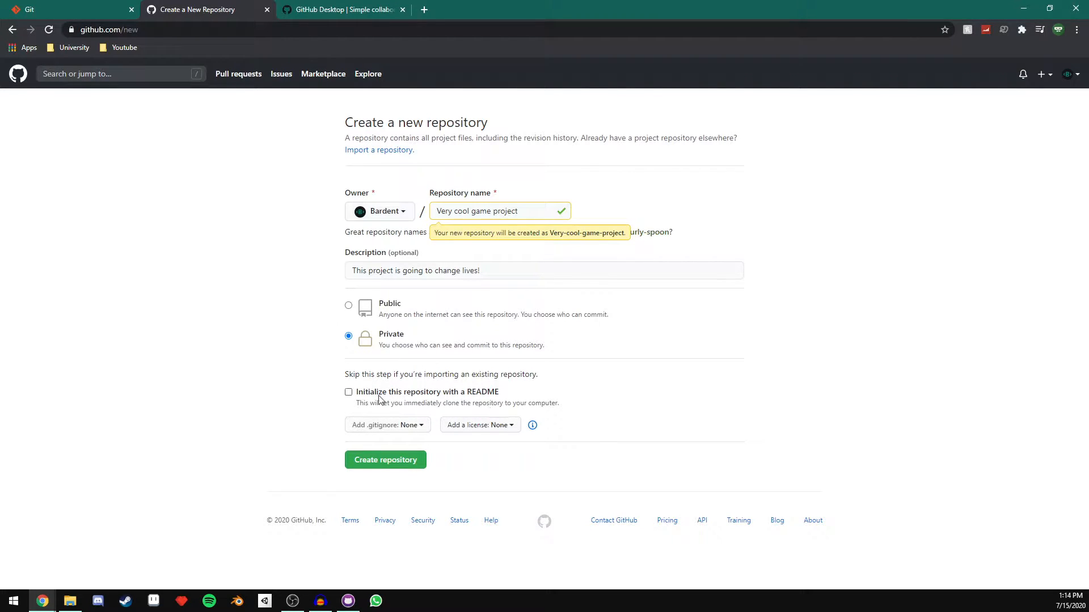
Step: Initialize the repository with a README and the Unity .gitignore template, and create it
left_click(350, 395)
left_click(418, 429)
type("unity")
key("Down")
key("Return")
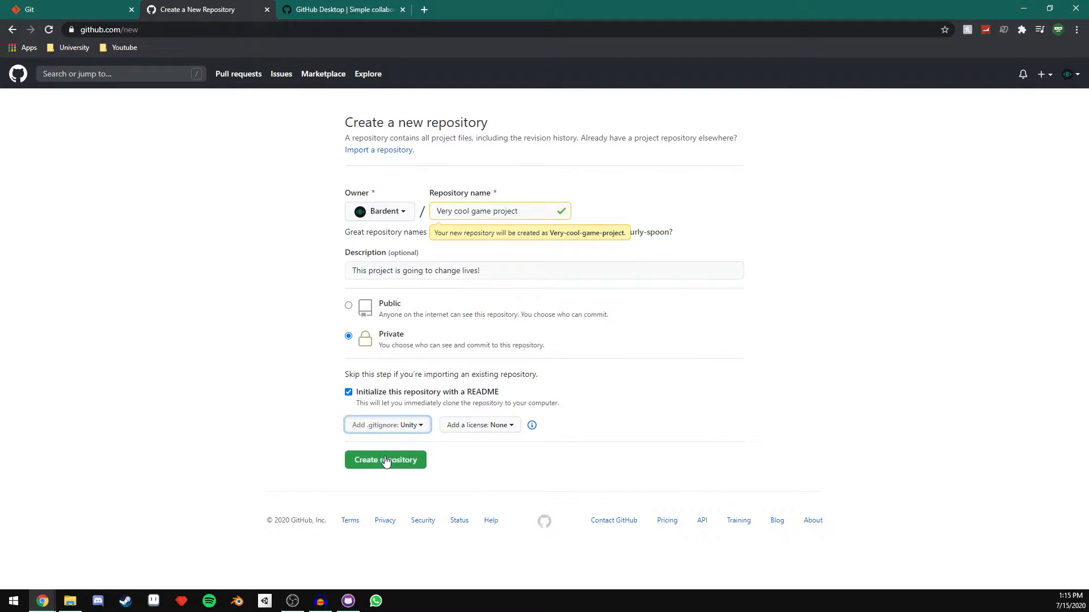
left_click(385, 460)
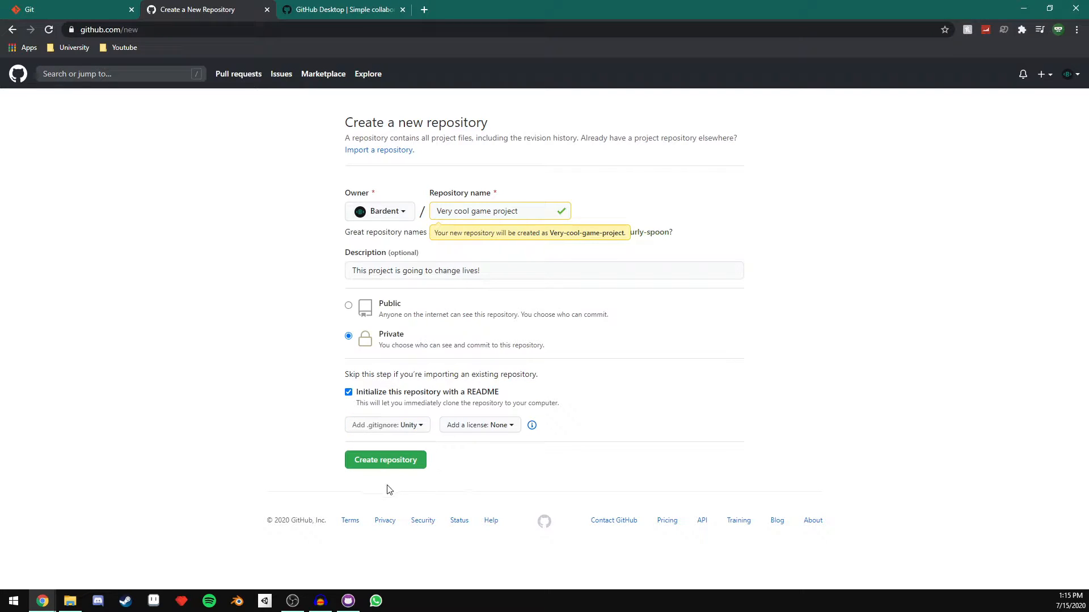
left_click(358, 471)
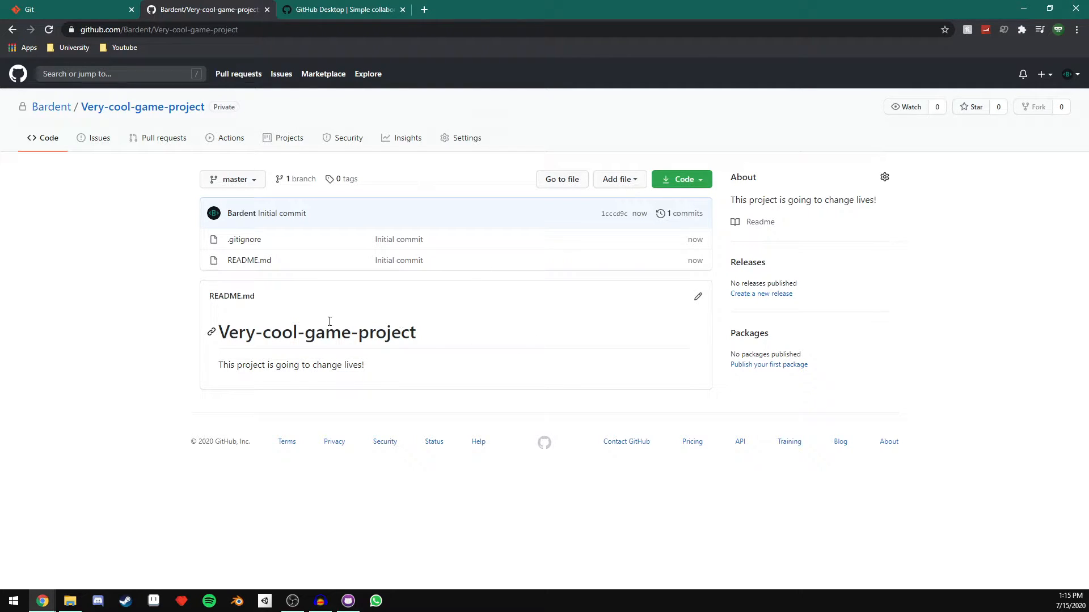
Step: Open README.md for editing and add the line "This is going to be my first commit!" below the description, after a blank line
left_click(250, 261)
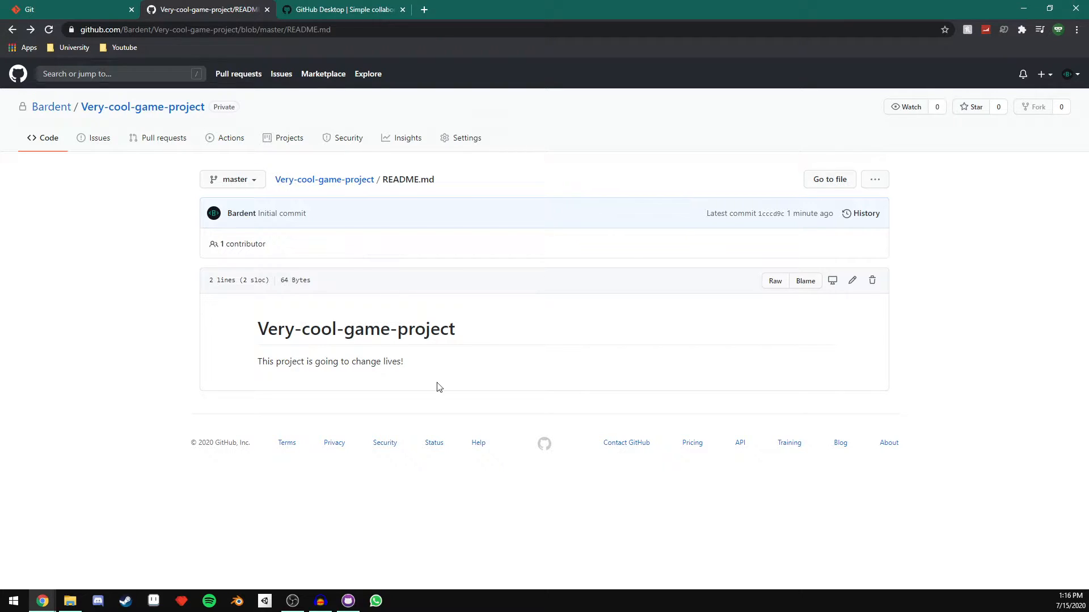
left_click(852, 280)
left_click(397, 245)
key("Return")
key("Return")
type("This is going to be my first commit!")
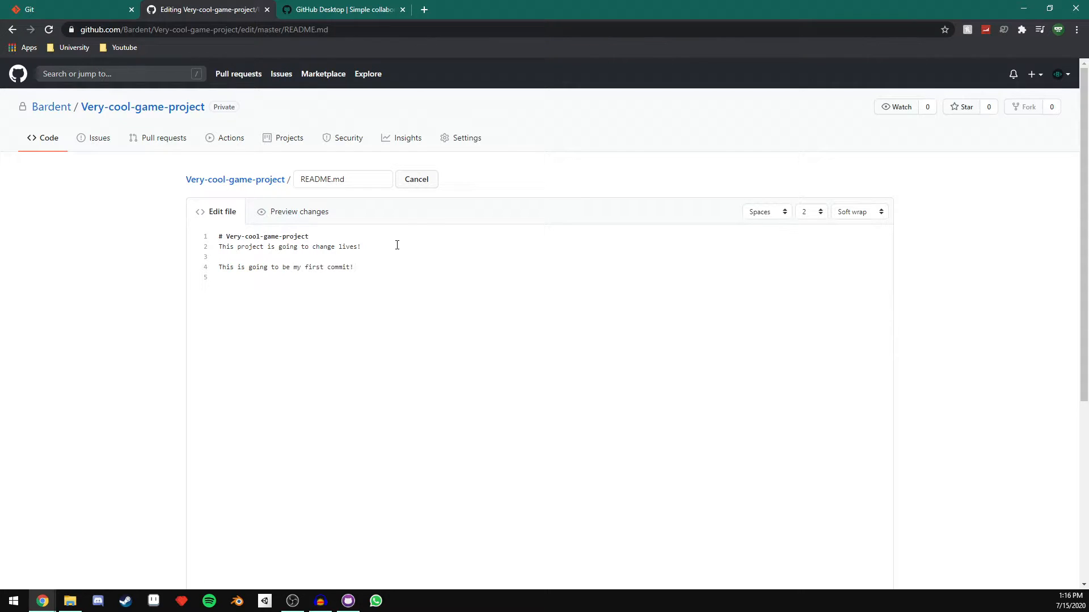
Step: Commit the README.md edit directly to the master branch with the default commit message
scroll(405, 257, "down", 5)
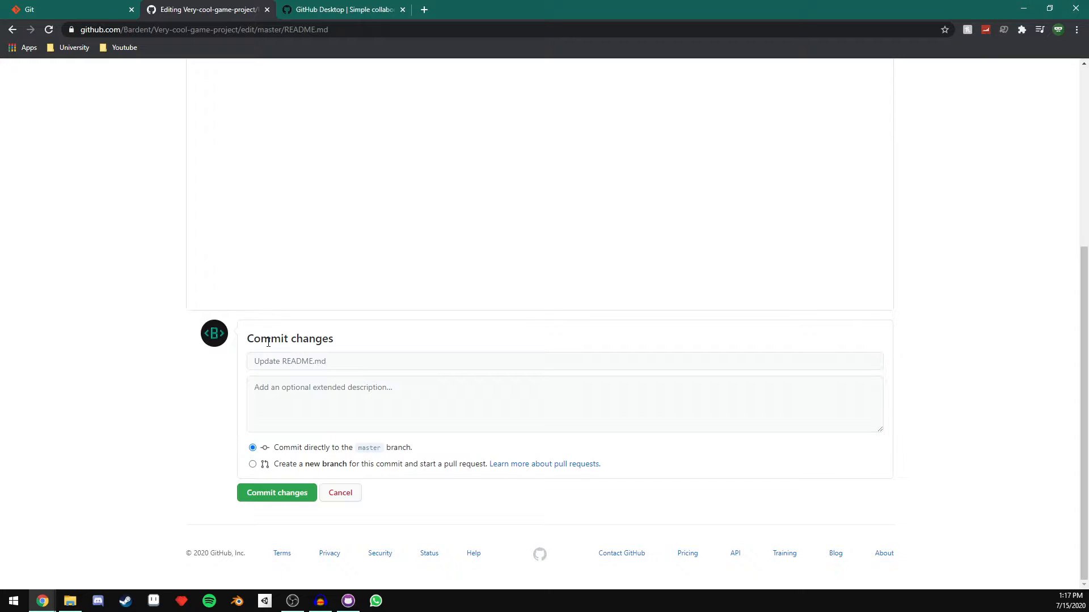
left_click(266, 358)
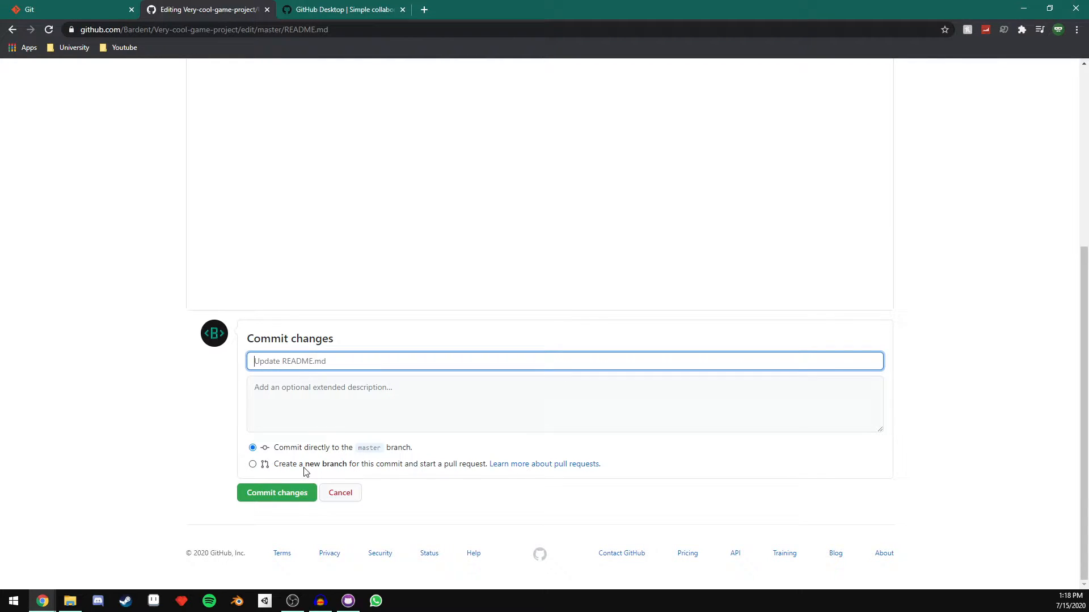
left_click(269, 497)
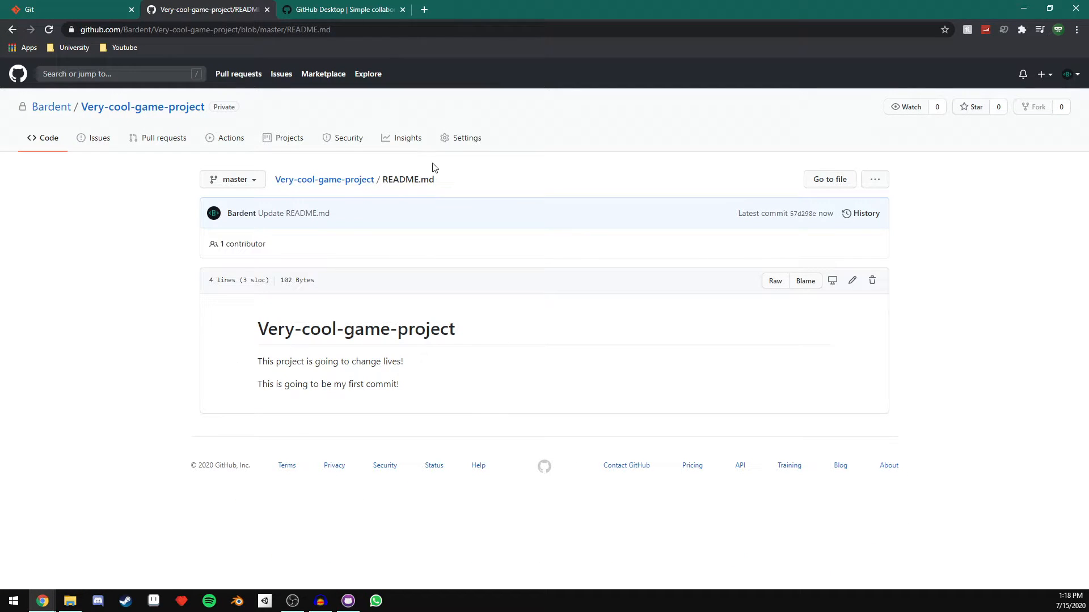
Step: Review the committed README line, the repository's commit history and its clone options
left_click_drag(257, 387, 413, 376)
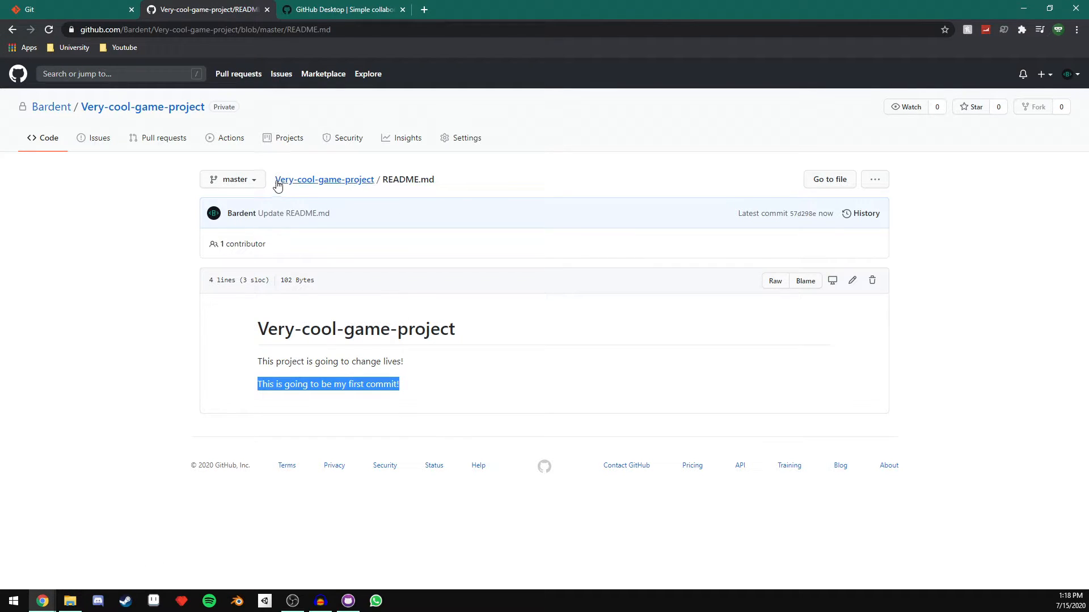
left_click(319, 179)
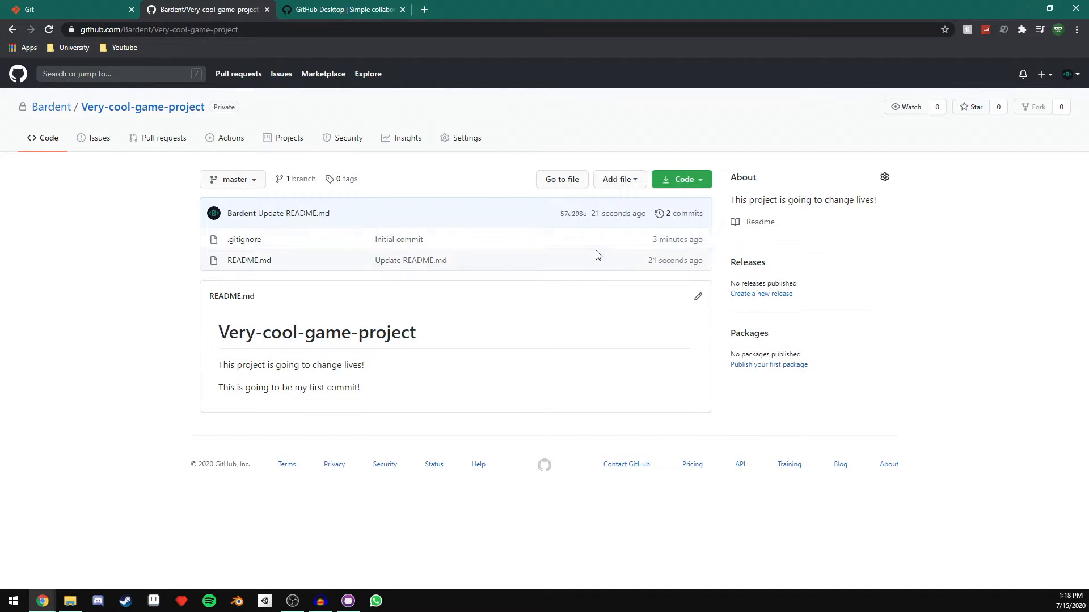
left_click(679, 215)
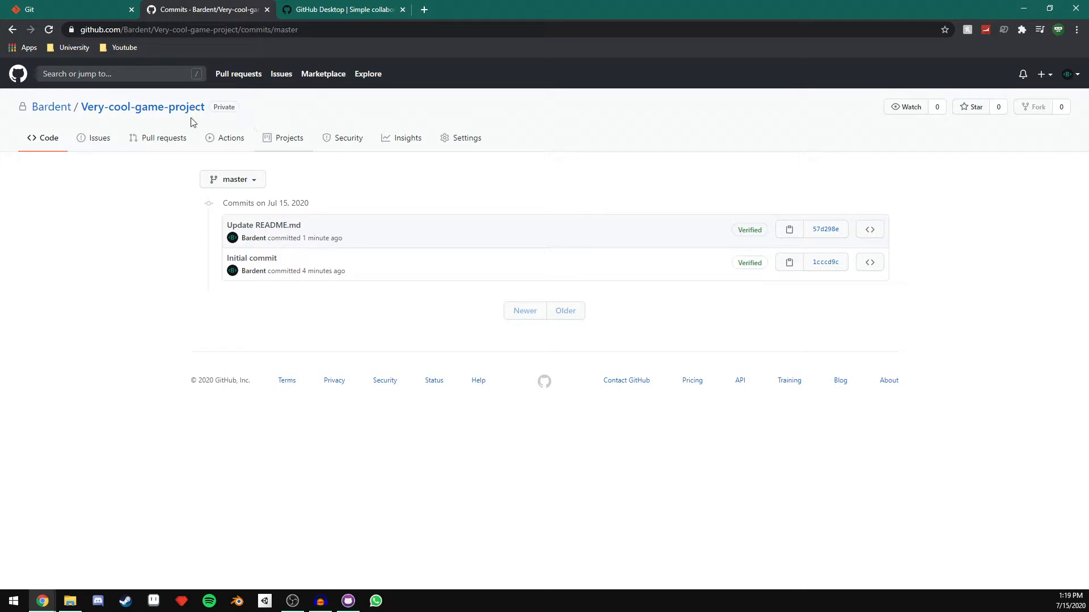
left_click(147, 113)
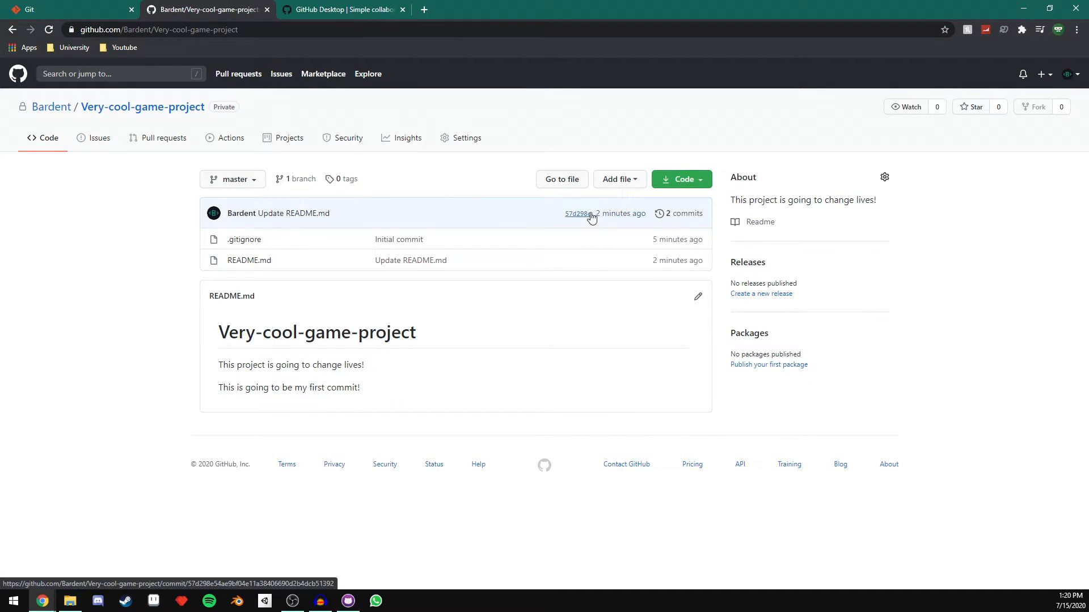
left_click(707, 178)
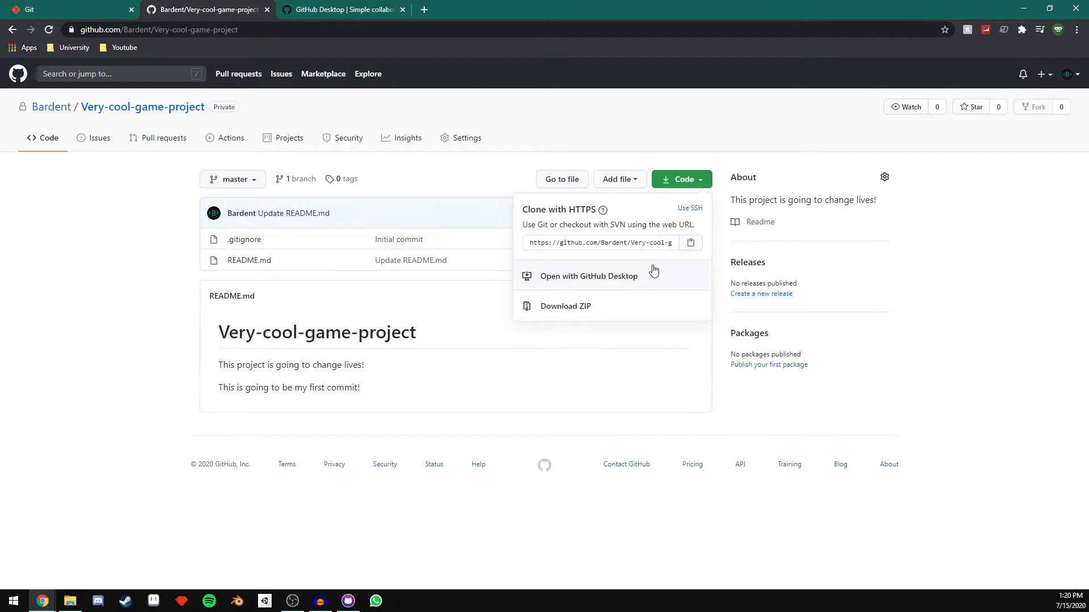
left_click(490, 325)
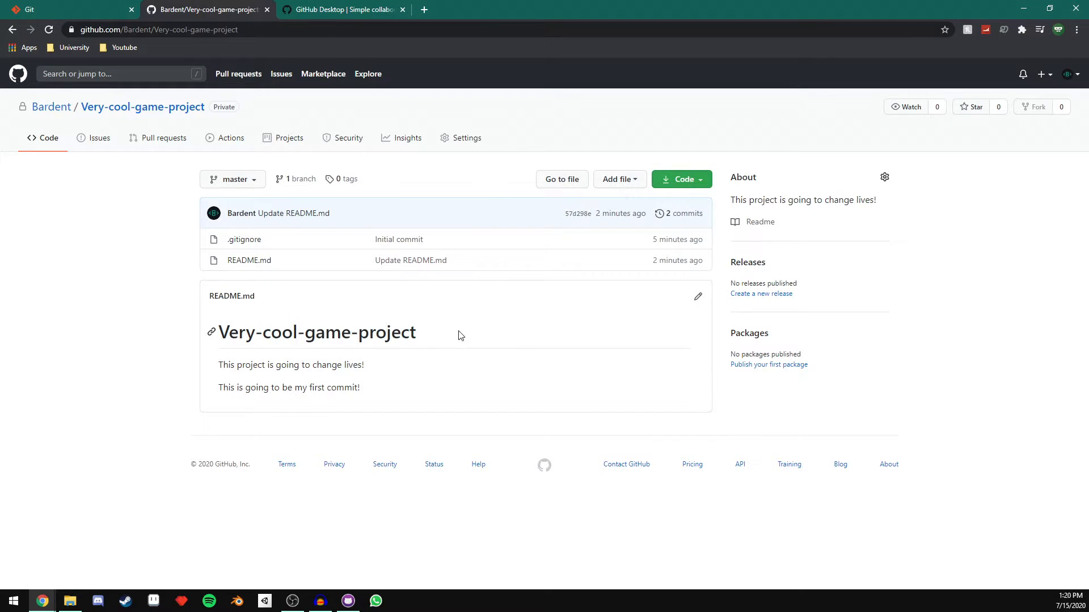
Step: Switch to GitHub Desktop and start cloning a repository from the Internet by URL
left_click(350, 603)
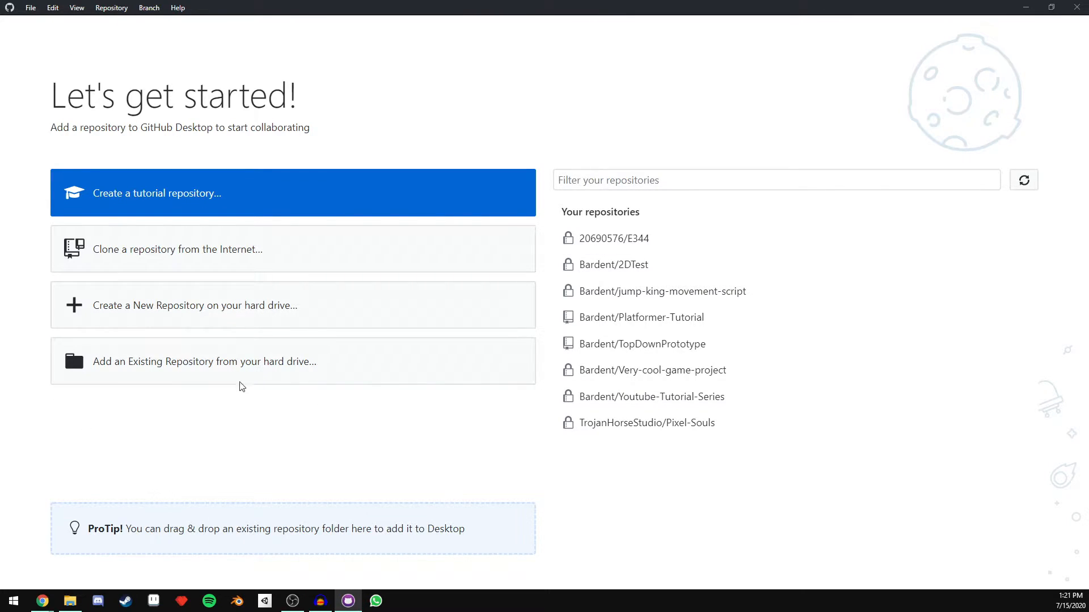
left_click(162, 253)
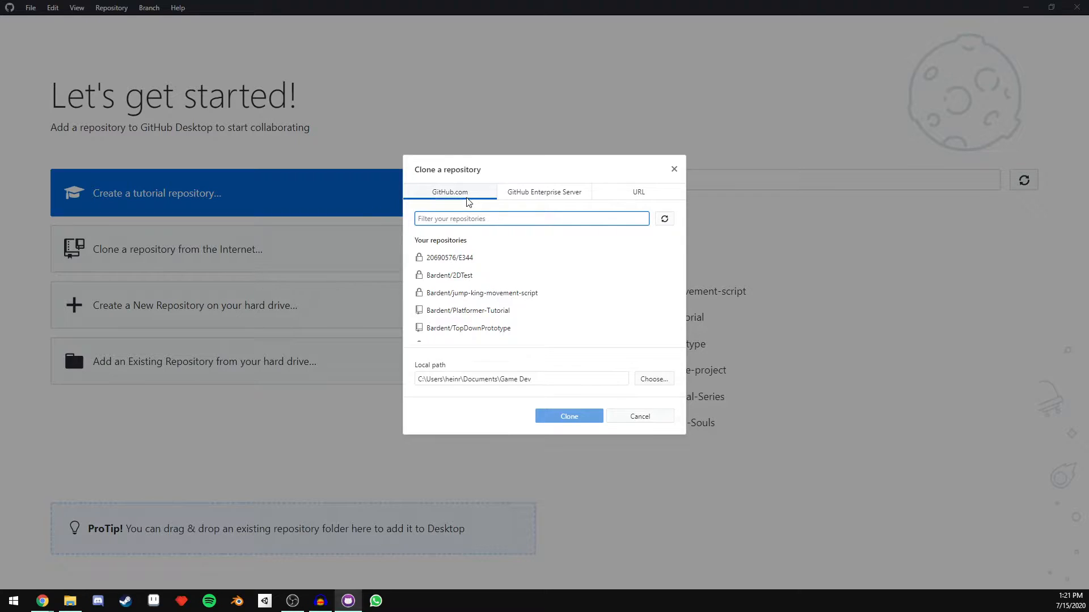
scroll(465, 283, "down", 2)
left_click(638, 197)
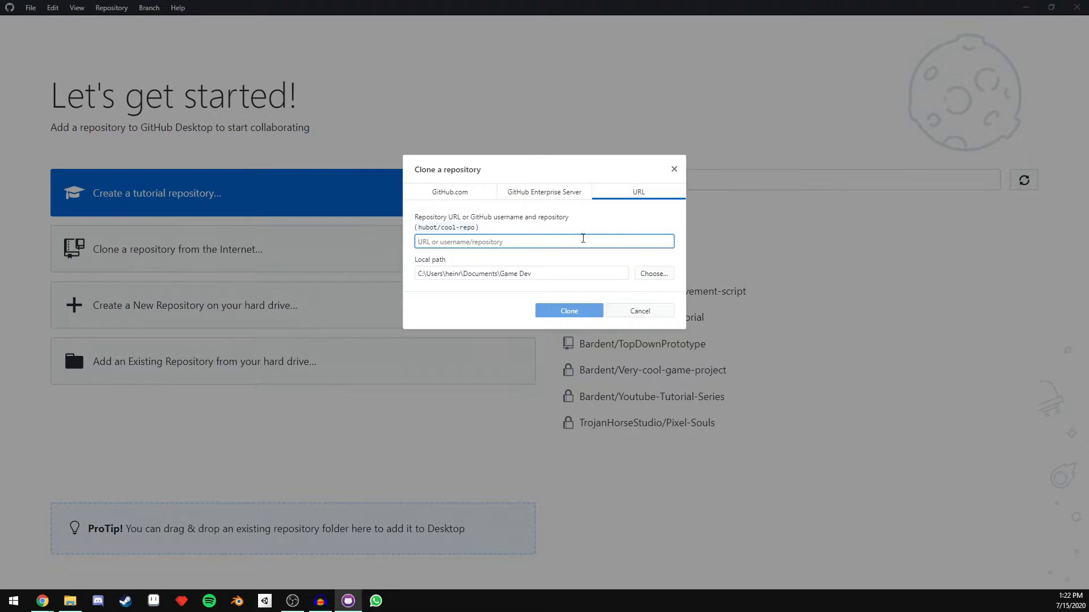
Step: Copy the HTTPS URL of Very-cool-game-project from GitHub in the browser and clone it with GitHub Desktop into the Game Dev folder
mouse_move(41, 603)
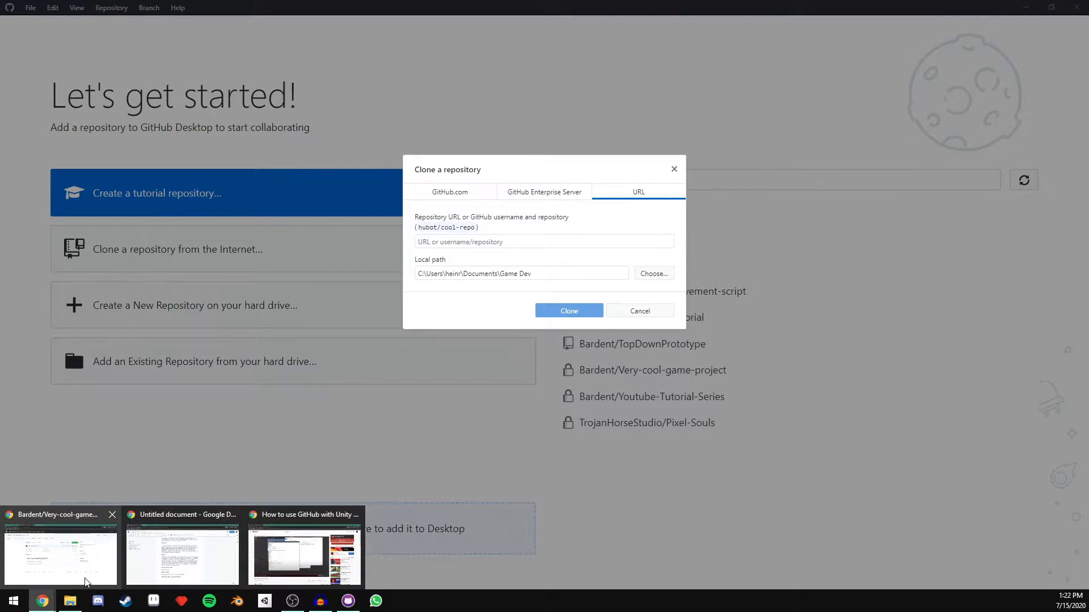
left_click(85, 559)
left_click(702, 180)
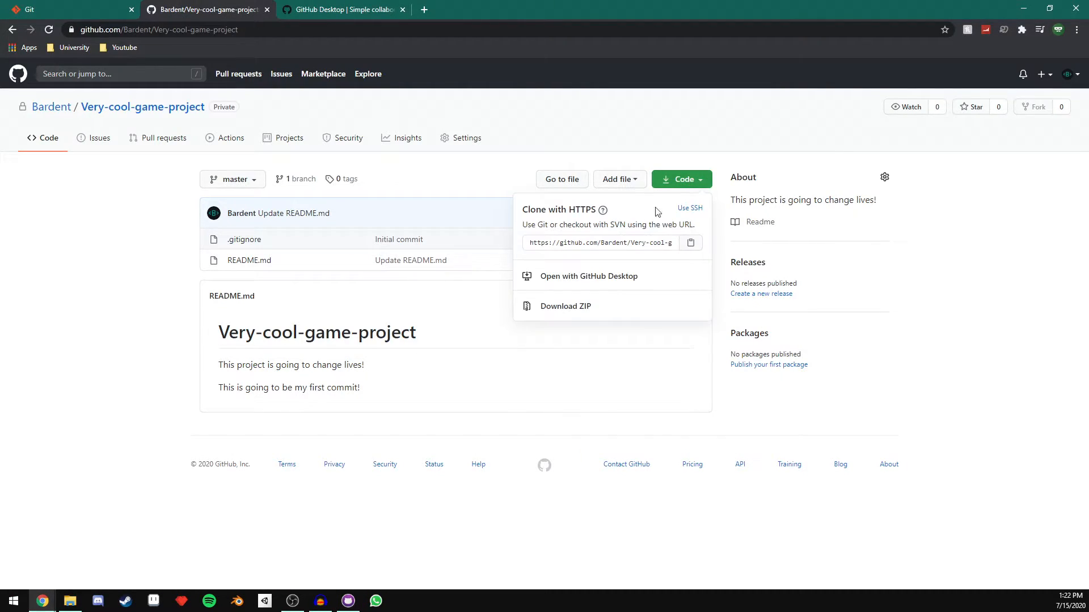
left_click(692, 245)
left_click(348, 601)
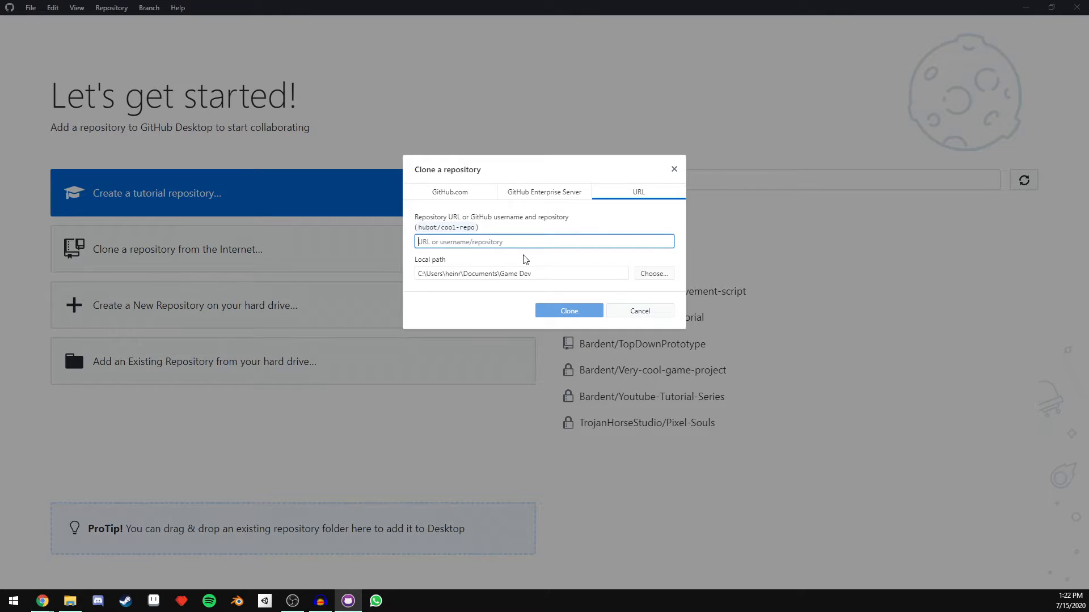
key("ctrl+v")
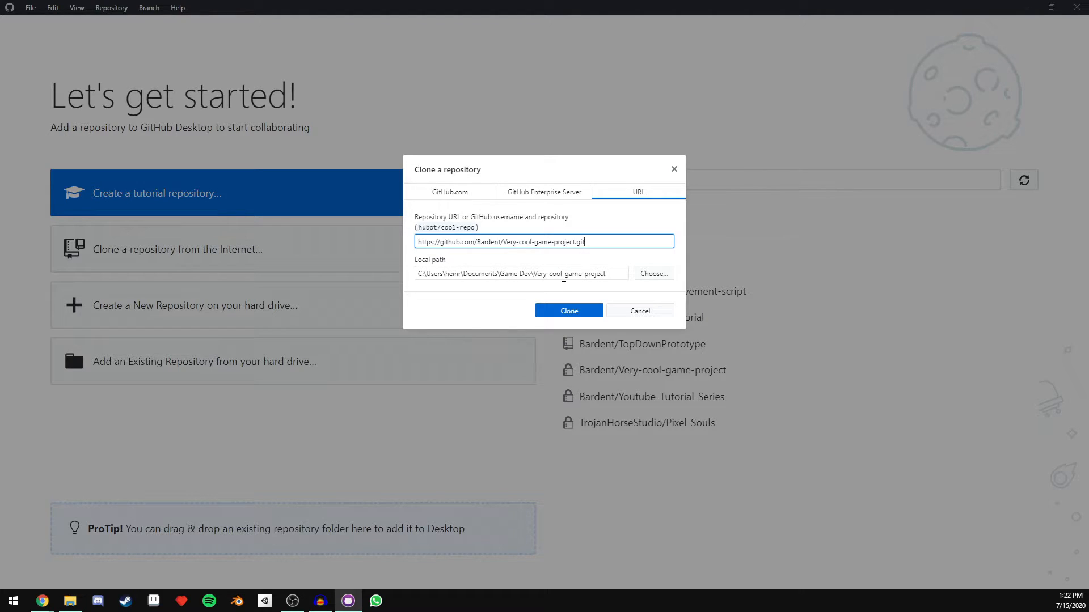
left_click(556, 311)
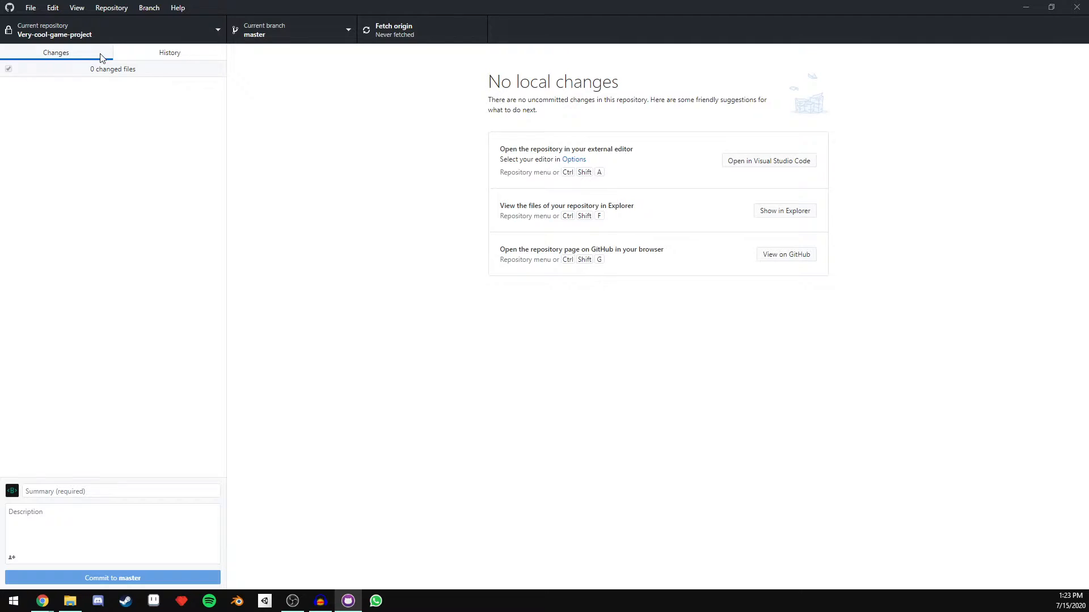
Step: Examine the file changes of the "Initial commit" and "Update README.md" commits in the cloned repository's history
left_click(130, 51)
left_click(84, 100)
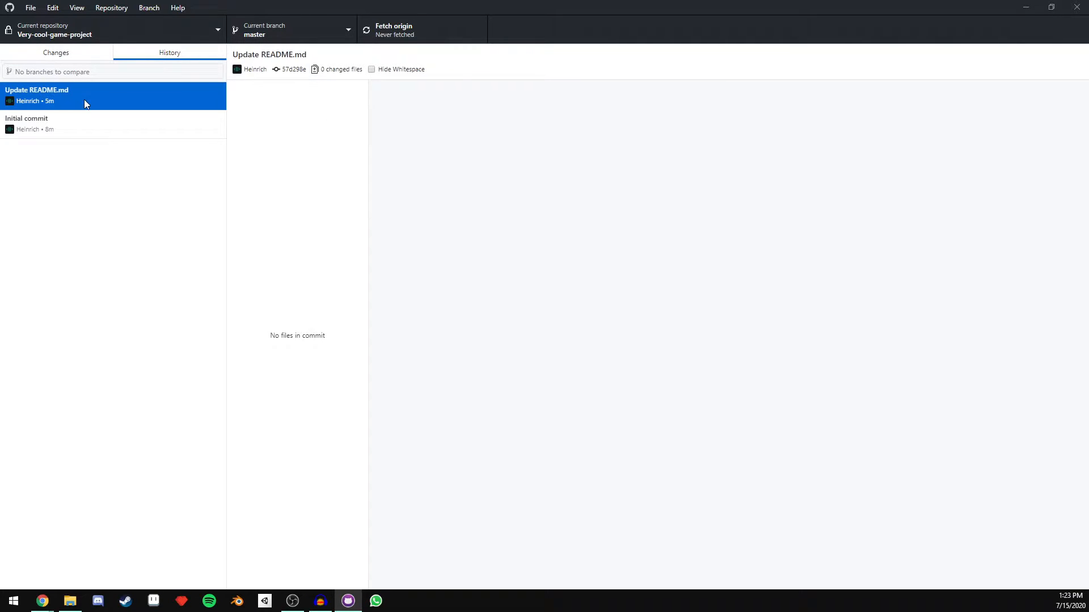
left_click(85, 120)
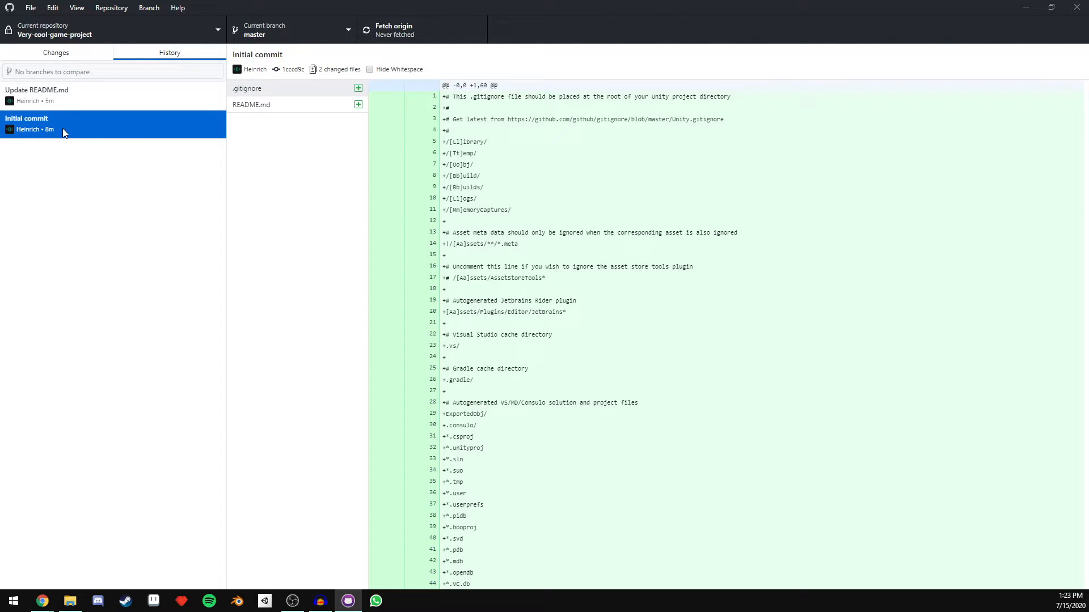
left_click(63, 100)
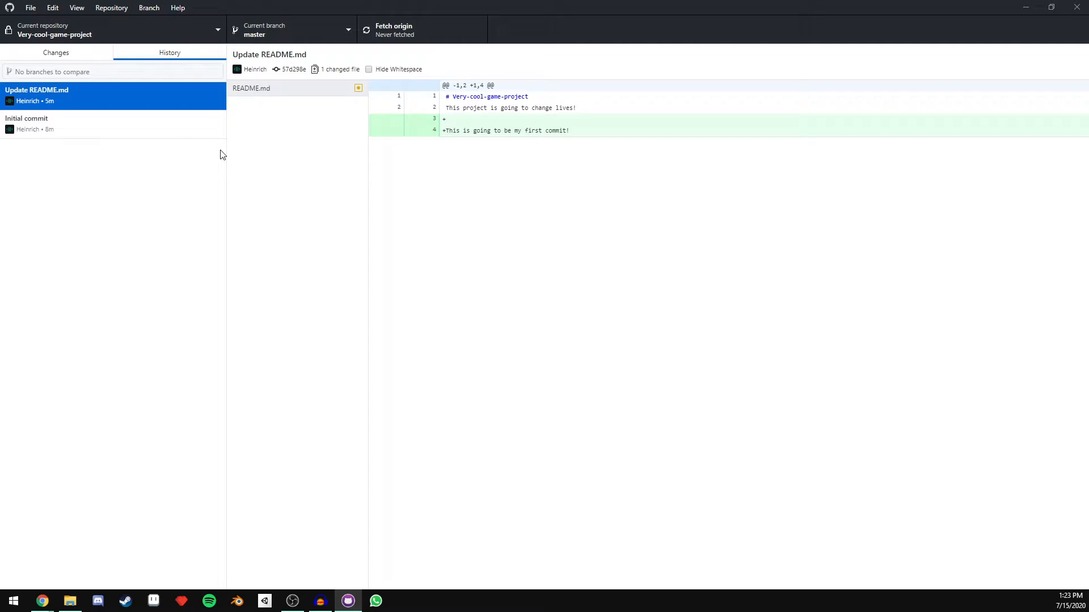
Step: Check the cloned repository for local changes and view the contents of its Very-cool-game-project folder in File Explorer
key("Down")
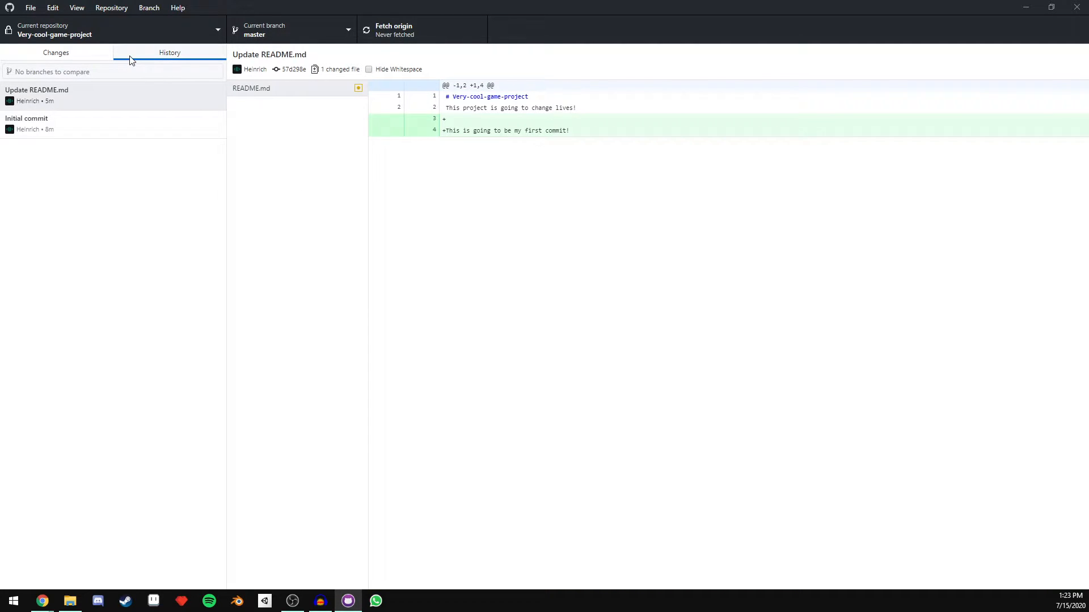
left_click(78, 54)
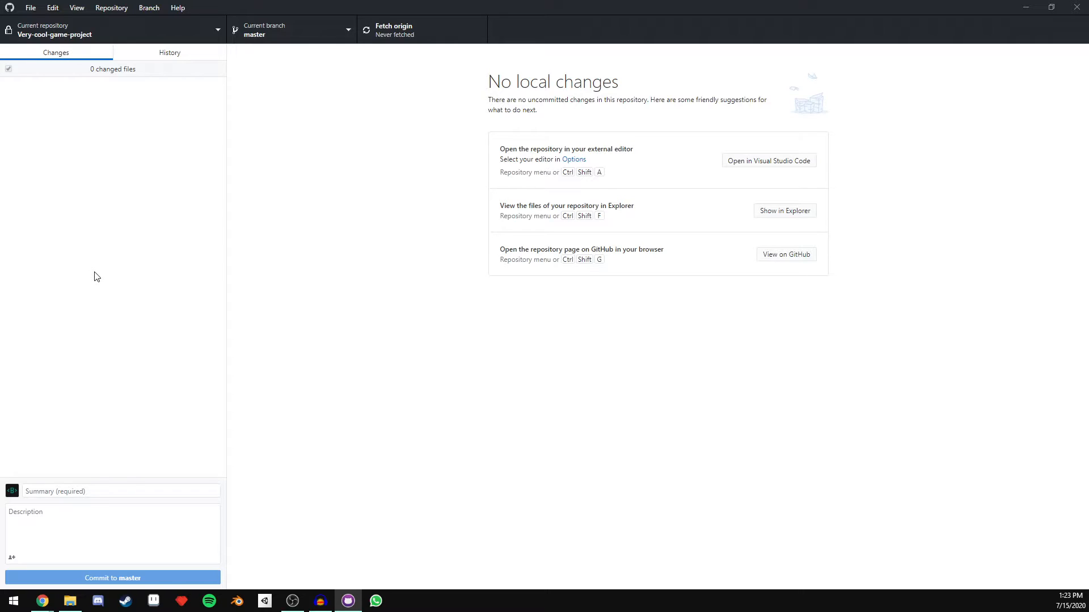
left_click(74, 602)
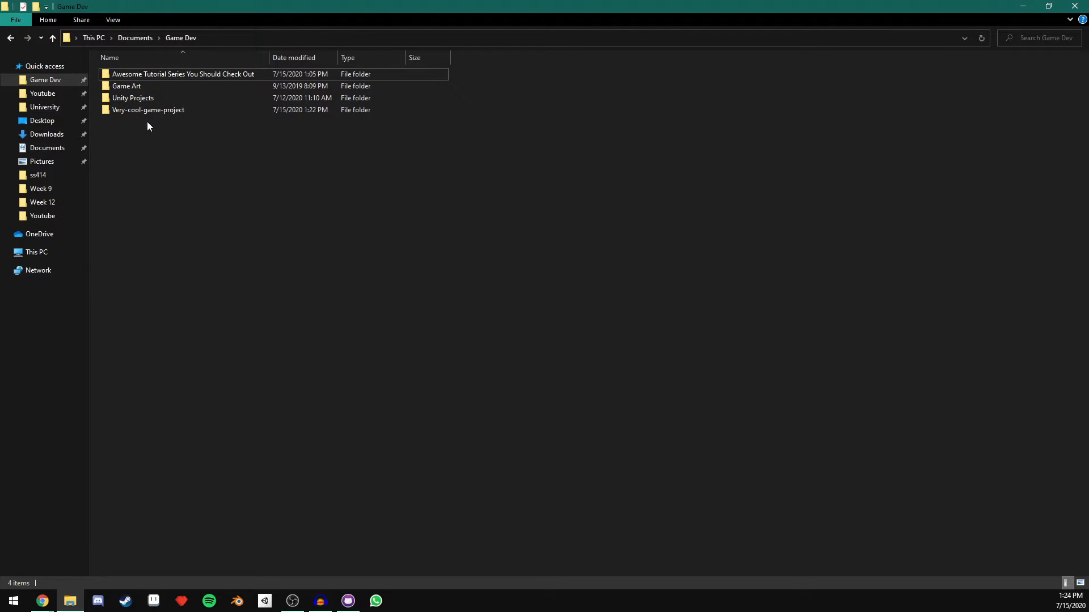
double_click(167, 110)
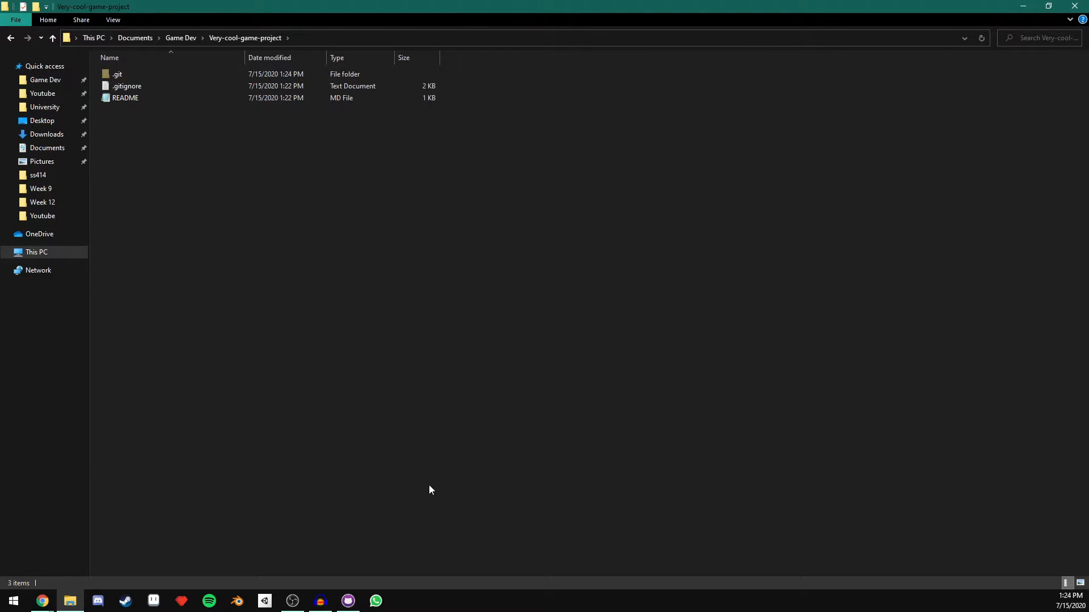
Step: Switch to Unity Hub and set up a new project with the 2D template, named "The next big thing!"
left_click(266, 600)
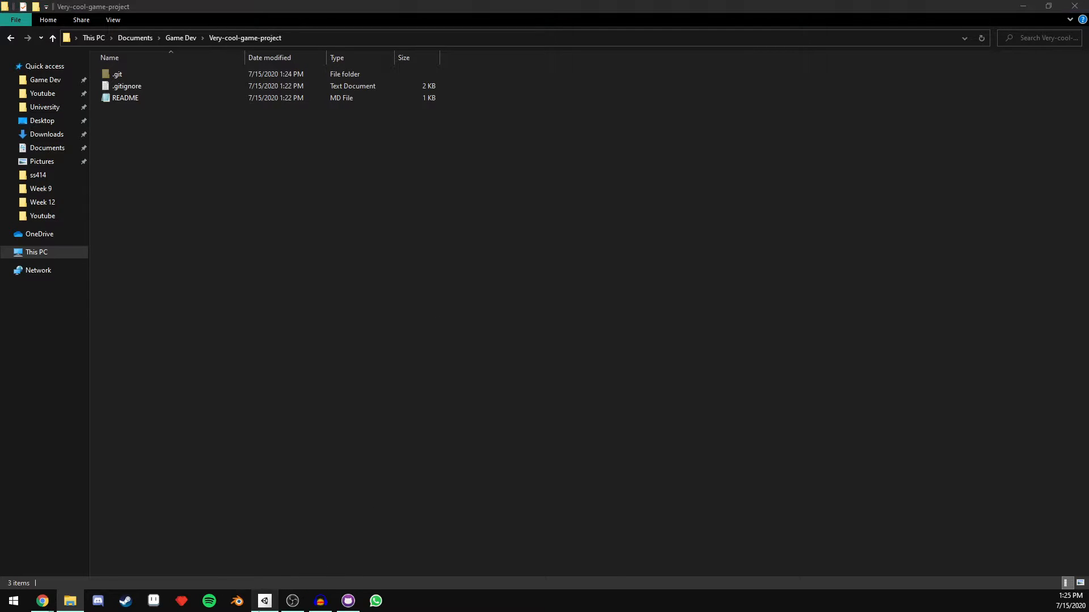
left_click(937, 140)
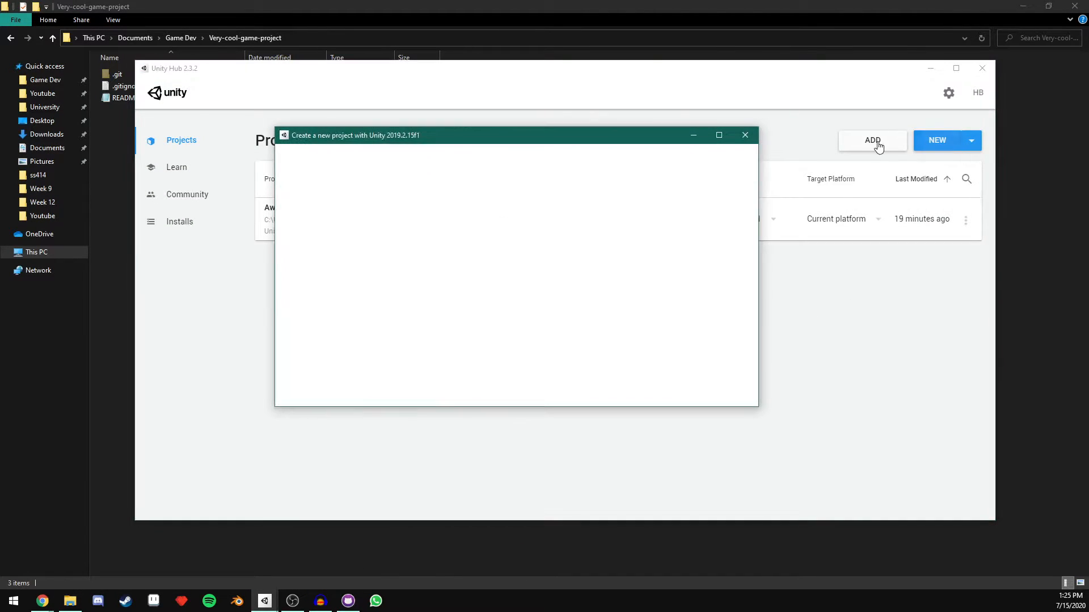
left_click(321, 210)
left_click(628, 202)
key("ctrl+BackSpace")
key("ctrl+BackSpace")
key("ctrl+BackSpace")
type("The next big thing!")
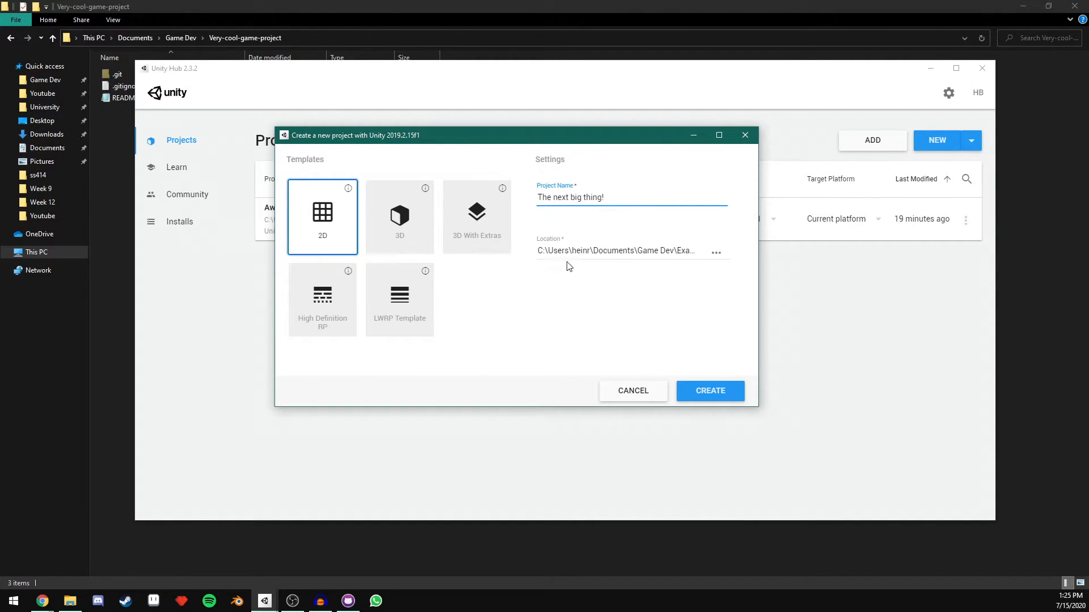
Step: Set the project location to the Very-cool-game-project folder in Game Dev and create the project
left_click(716, 252)
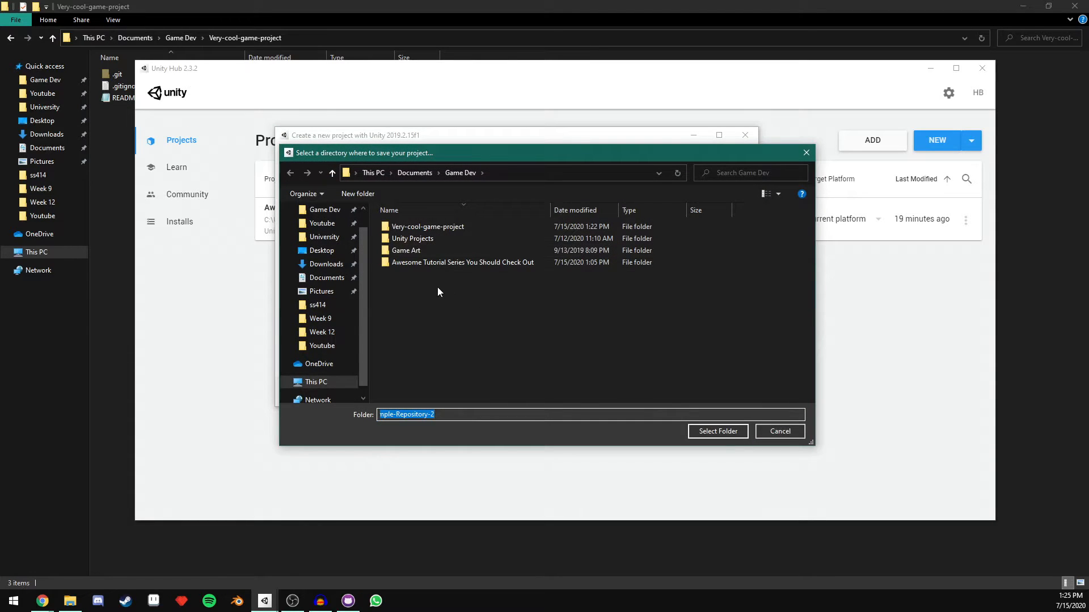
left_click(419, 226)
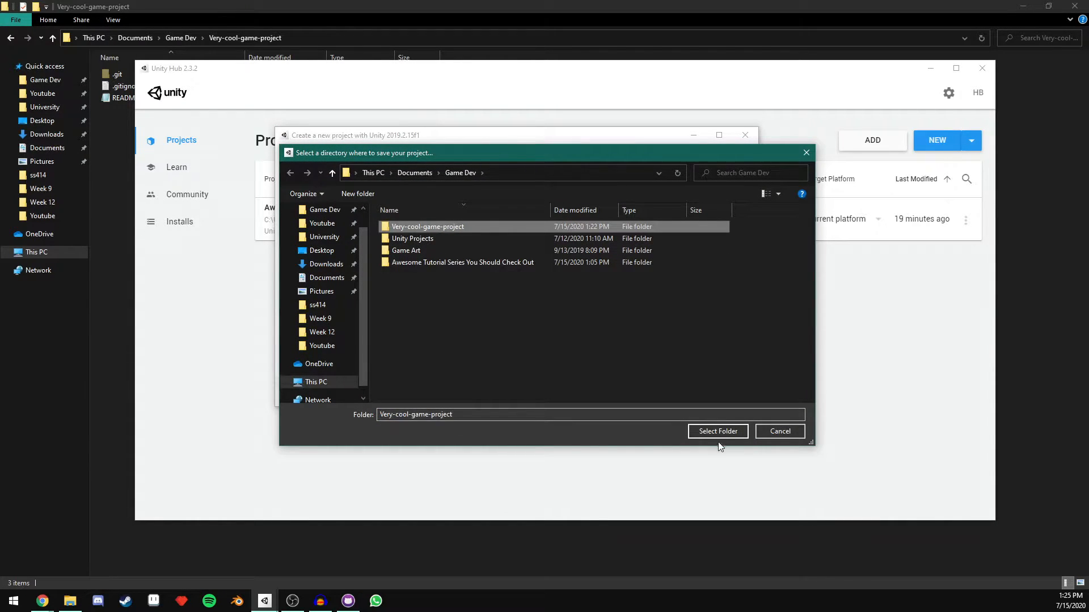
left_click(705, 431)
left_click(714, 394)
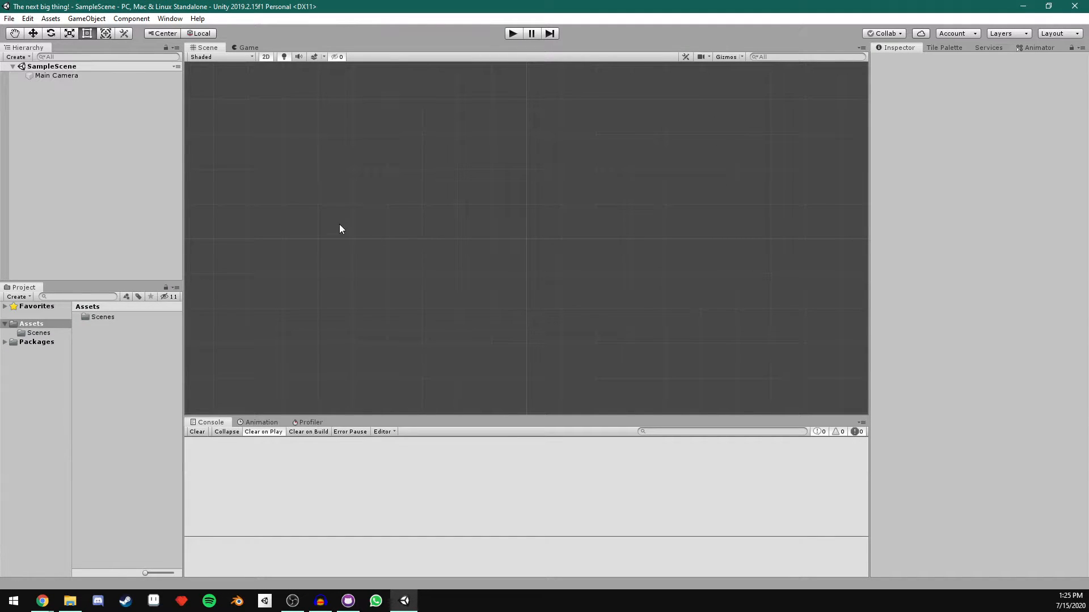
Step: Ensure the Version Control mode in the Unity project's Editor settings is Visible Meta Files, and close the settings
left_click(27, 20)
left_click(60, 327)
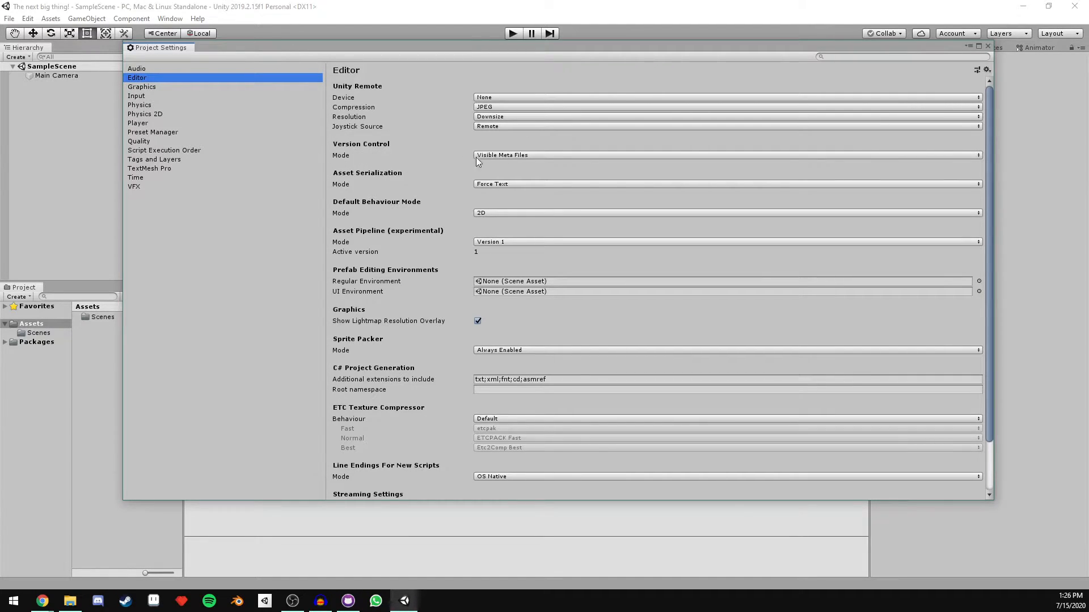
left_click(507, 155)
left_click(515, 181)
left_click(987, 47)
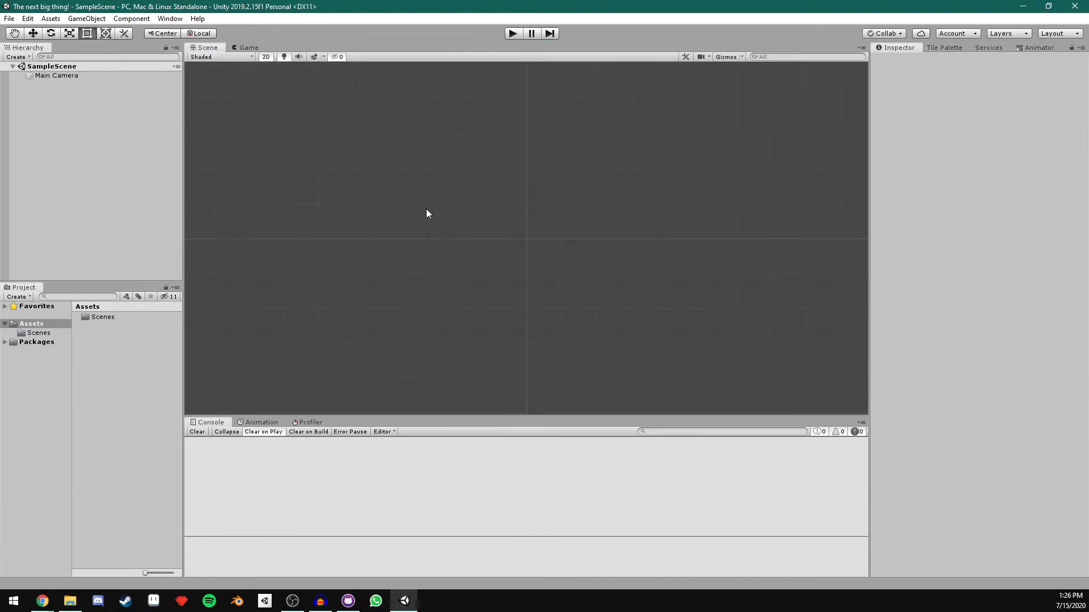
Step: Switch to GitHub Desktop and look through the list of changed files from the new Unity project
left_click(348, 602)
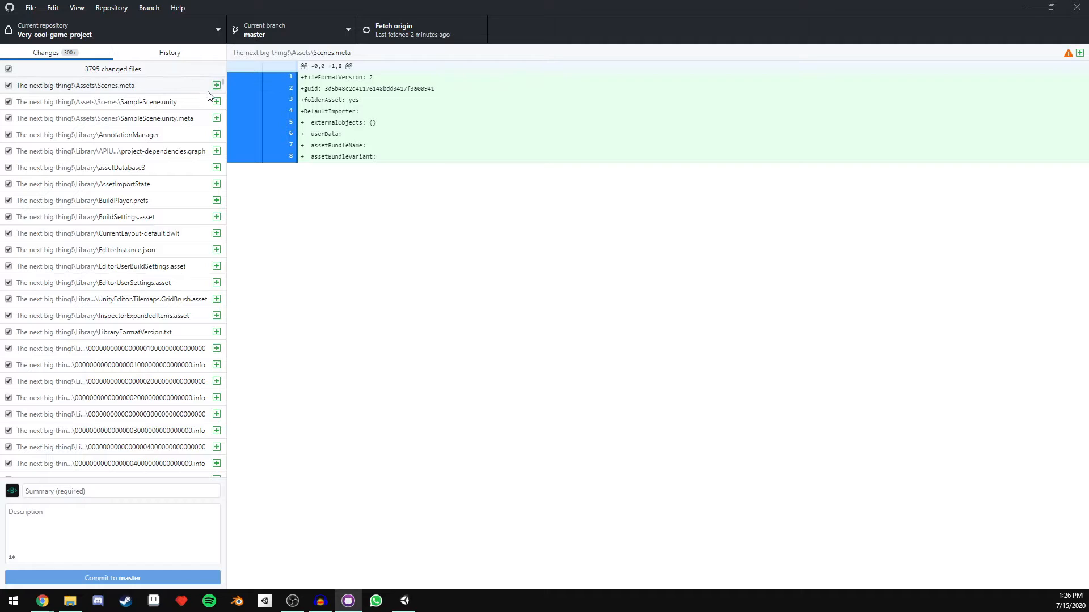
scroll(208, 103, "down", 5)
scroll(205, 108, "up", 5)
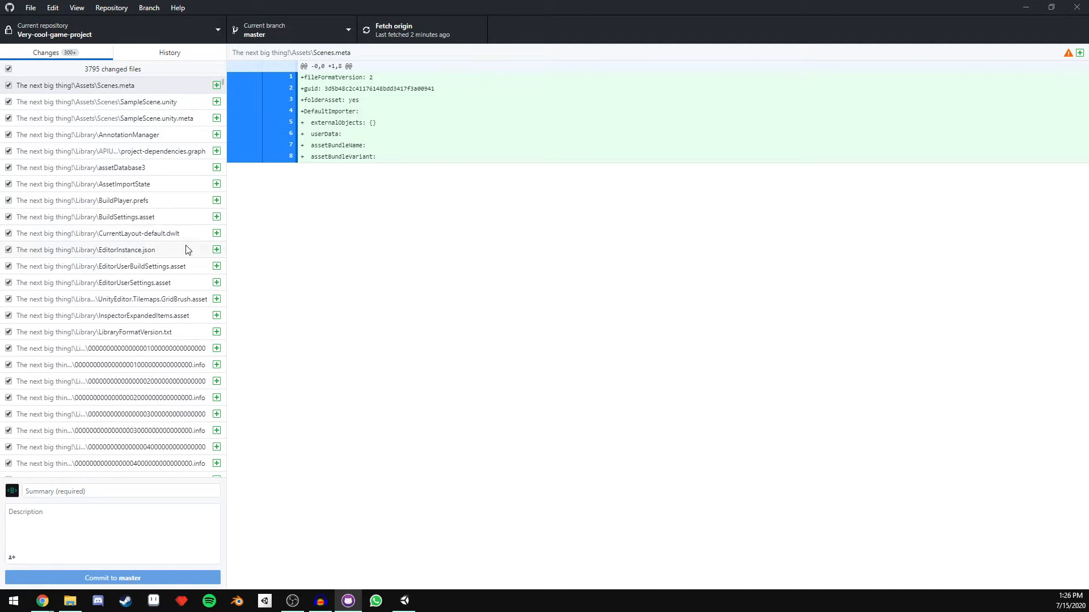
scroll(187, 374, "down", 6)
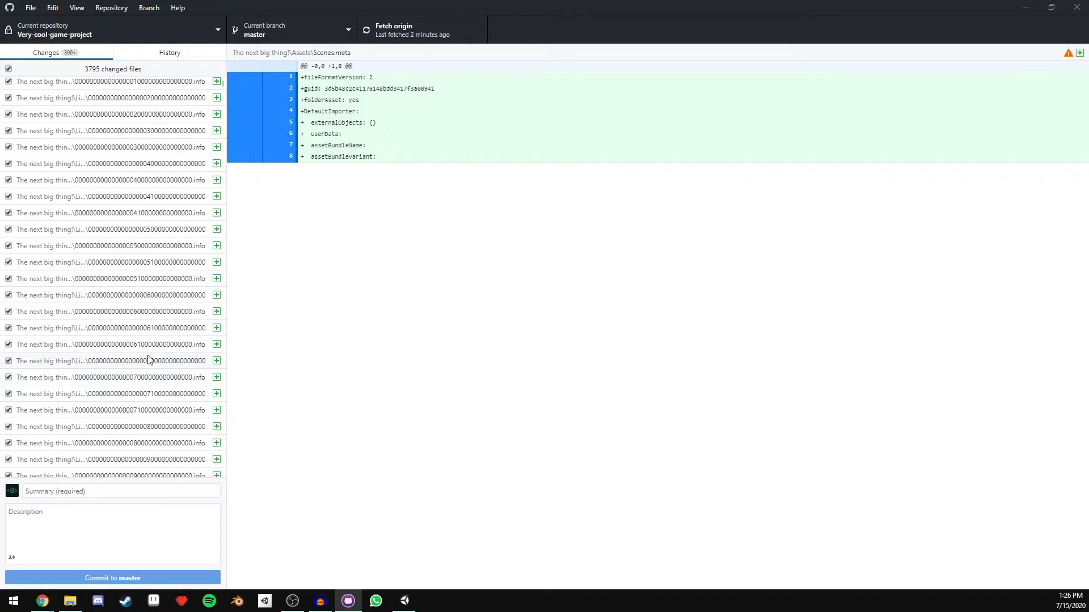
scroll(146, 357, "up", 6)
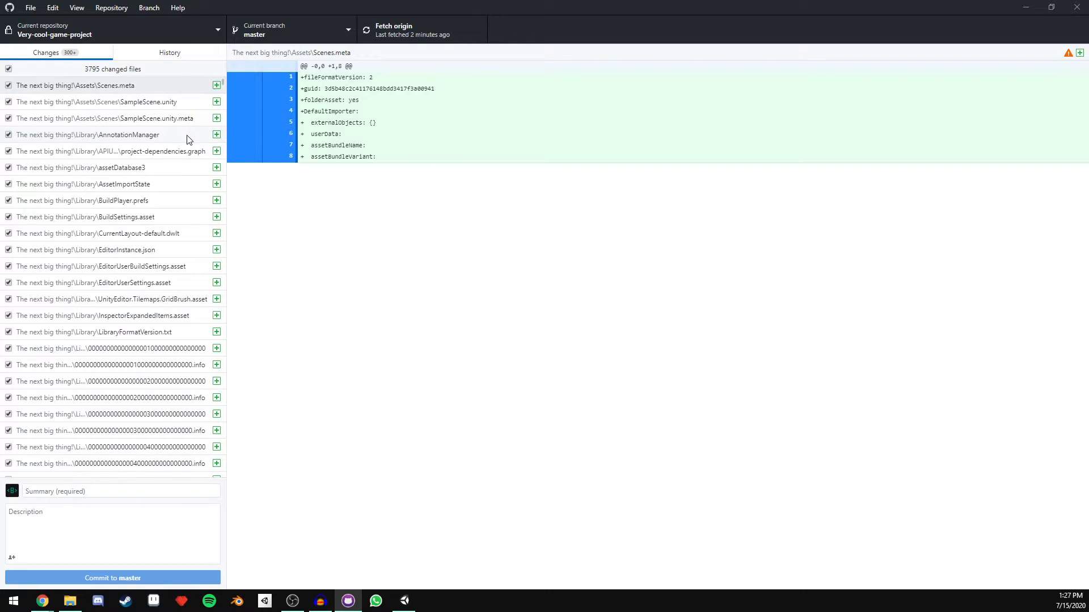
Step: Inspect the subfolders of "The next big thing!" in File Explorer and return to the Very-cool-game-project folder
left_click(70, 601)
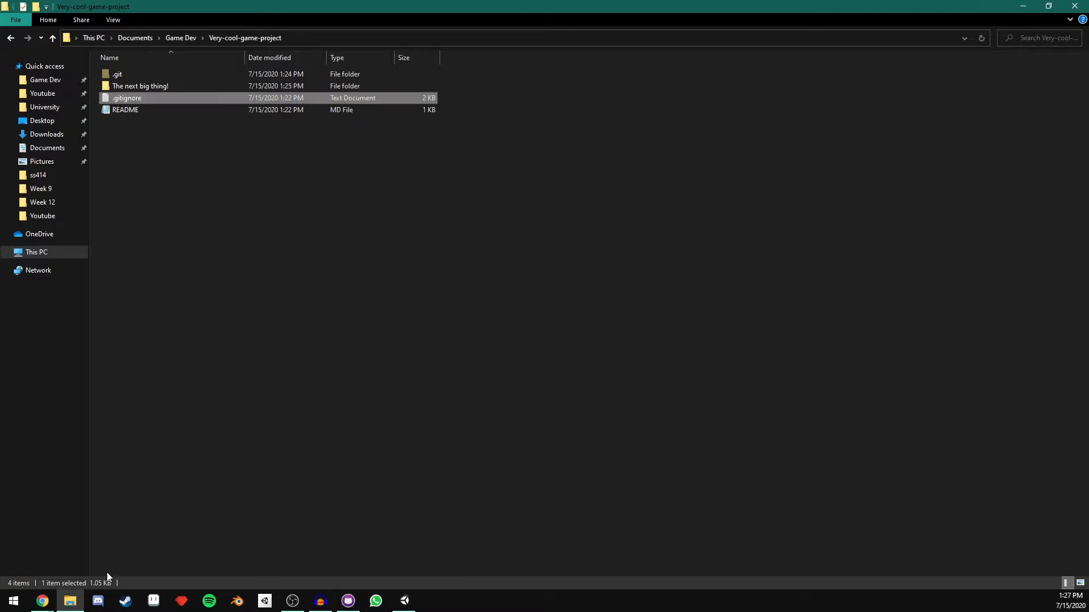
double_click(136, 87)
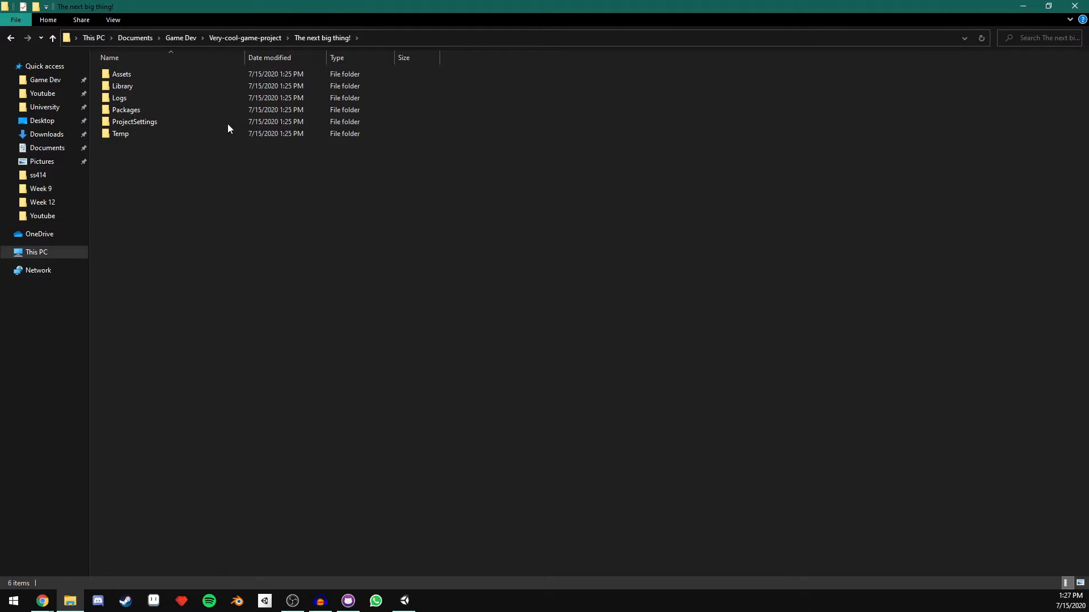
left_click(218, 37)
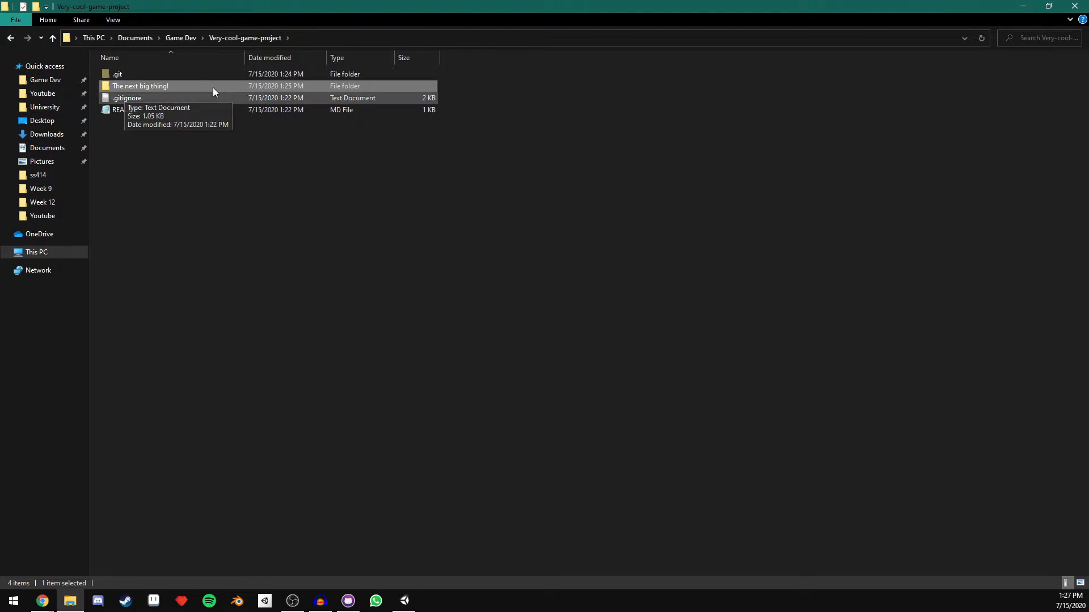
double_click(134, 86)
left_click_drag(138, 219, 165, 97)
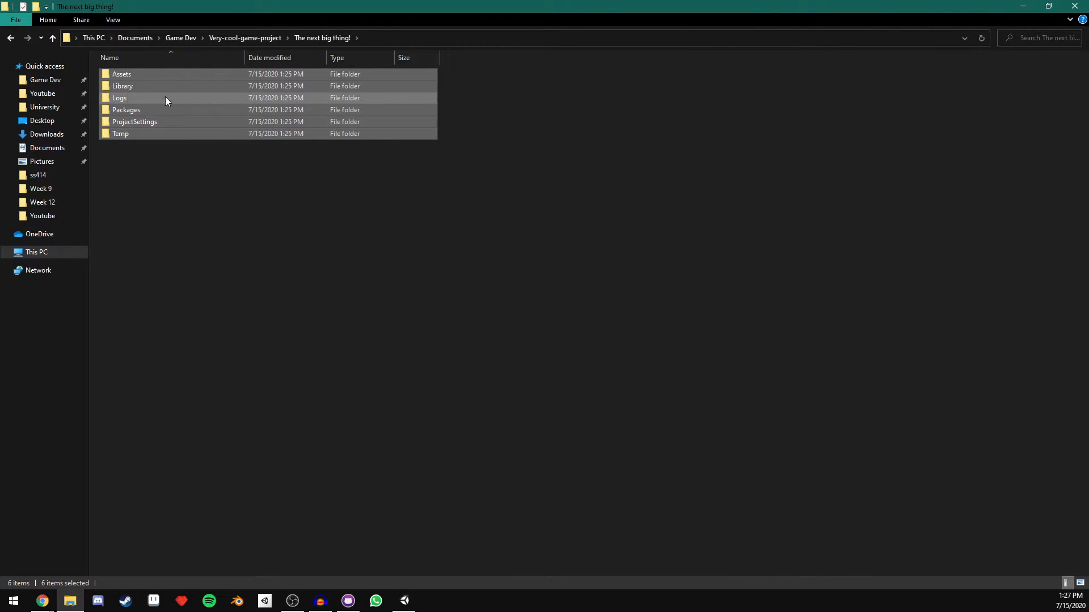
left_click(165, 97)
left_click(253, 39)
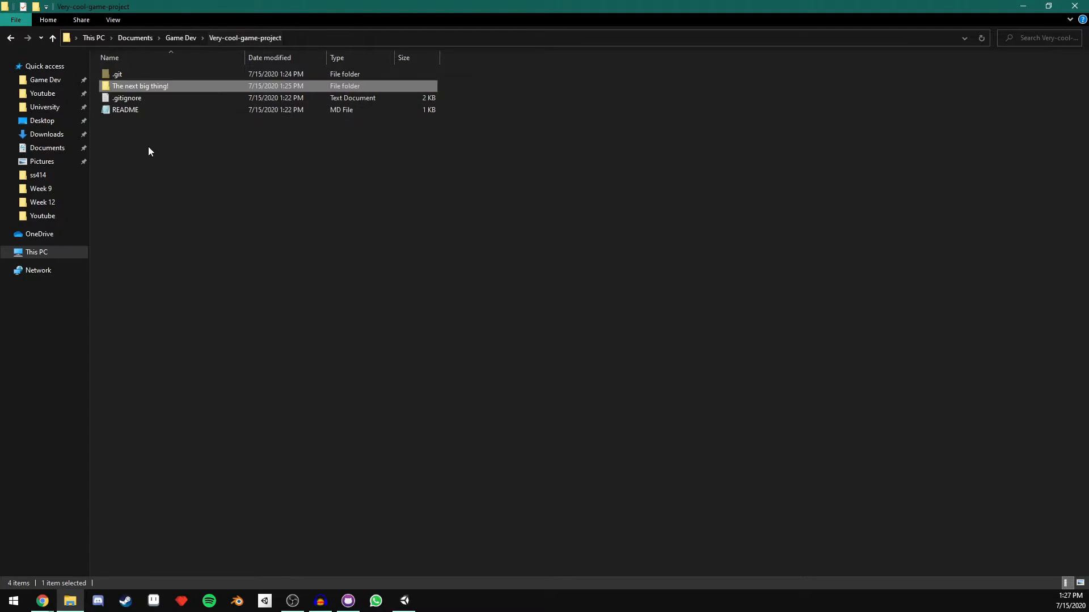
Step: Remove the leading slash from the seven ignore rules from Library to MemoryCaptures in .gitignore, save the file and close it
double_click(146, 101)
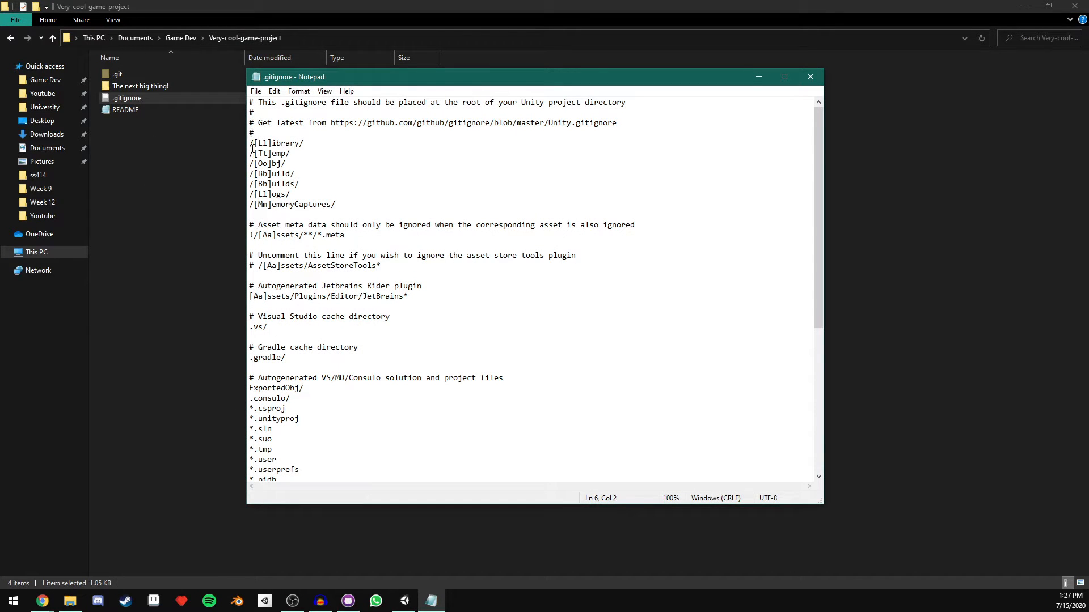
key("BackSpace")
key("Delete")
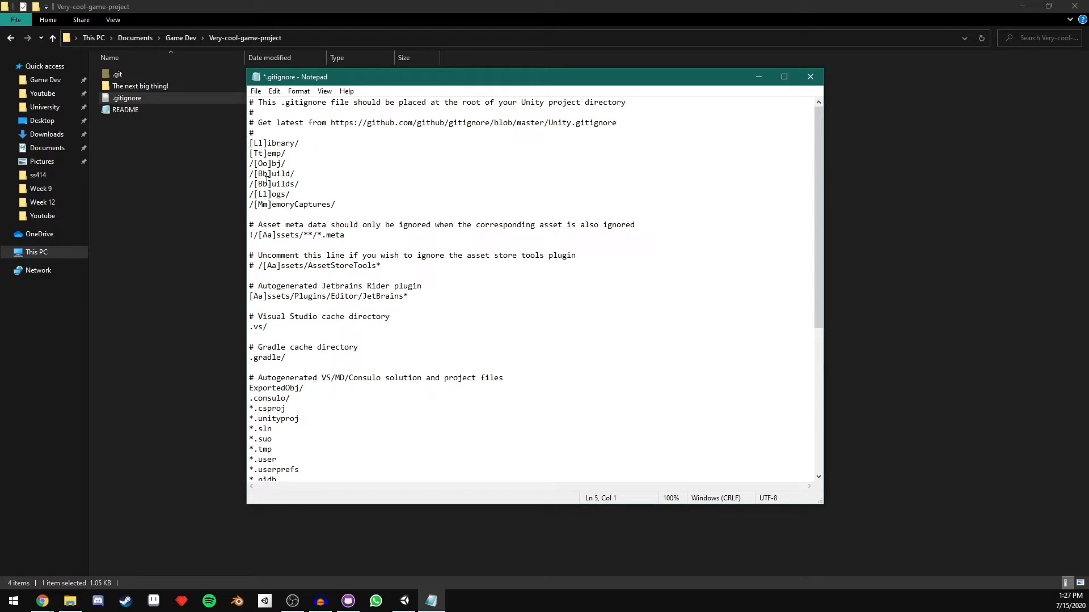
key("Delete")
key("Down")
key("Delete")
key("Down")
key("Delete")
key("Down")
key("Delete")
key("Down")
key("Delete")
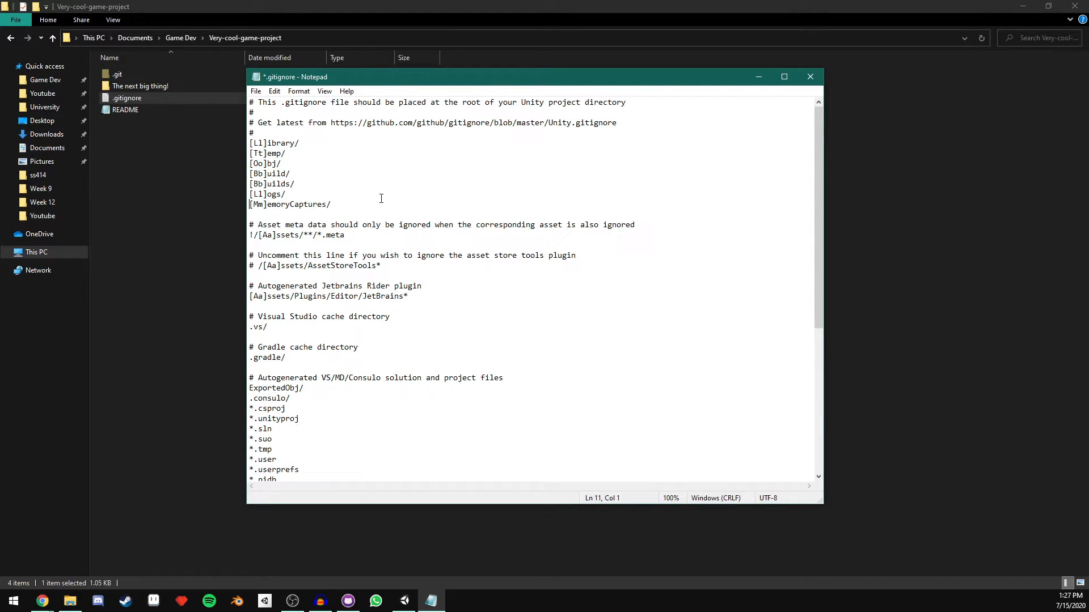
key("ctrl+s")
left_click(809, 77)
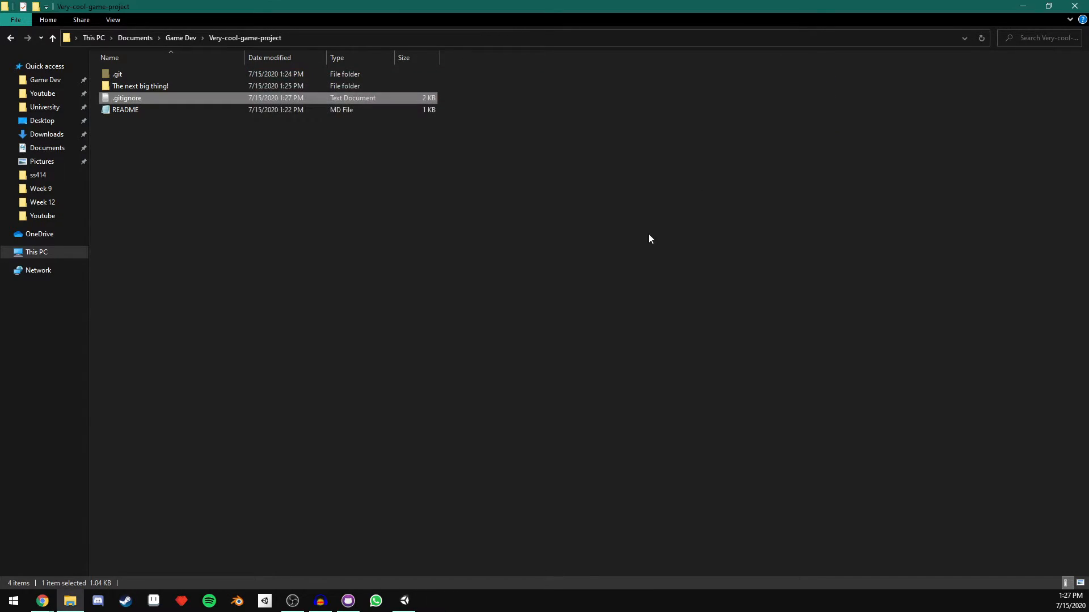
Step: Commit all changed files to master in GitHub Desktop with the summary "Created a new project!"
left_click(356, 602)
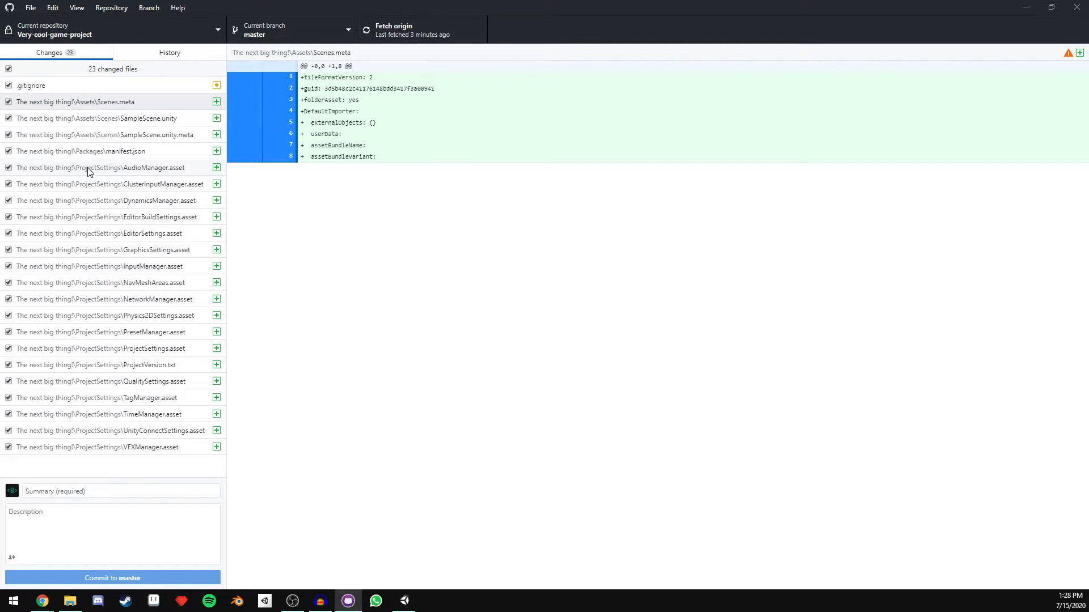
left_click(97, 494)
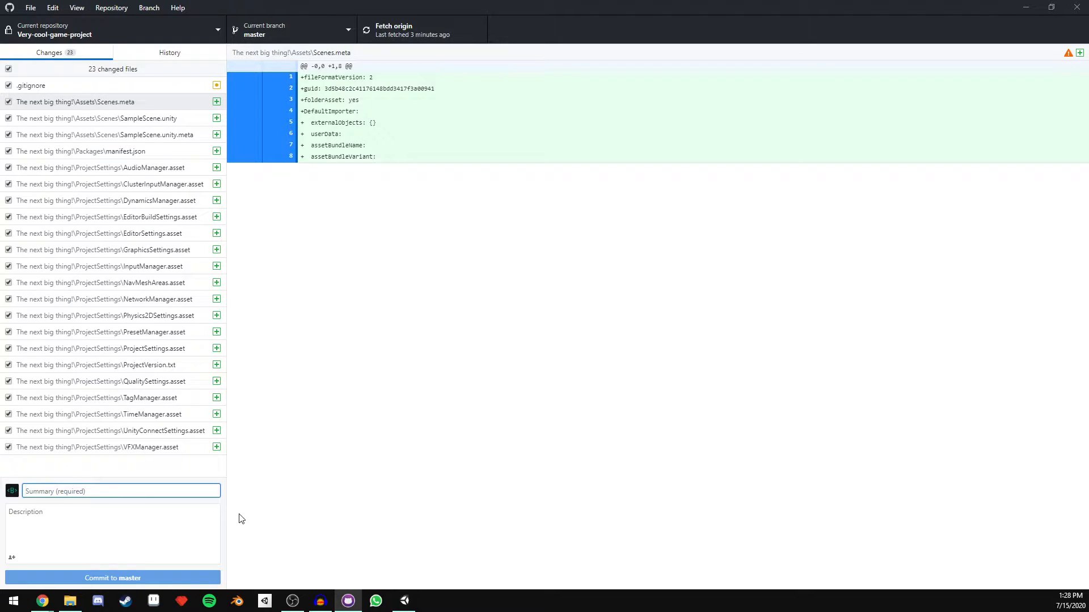
type("Created a new project!")
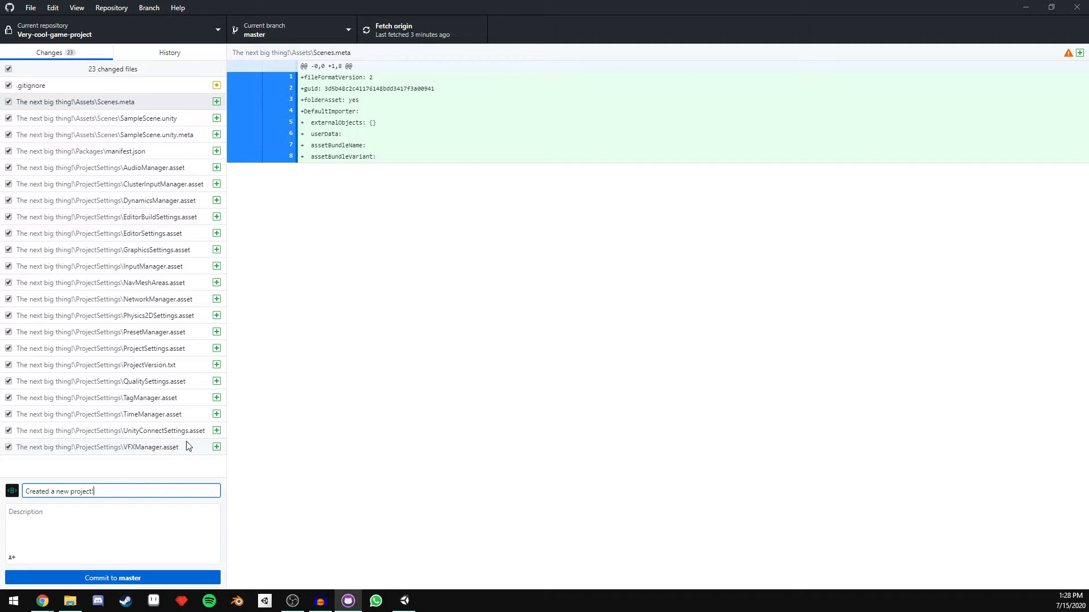
left_click(125, 508)
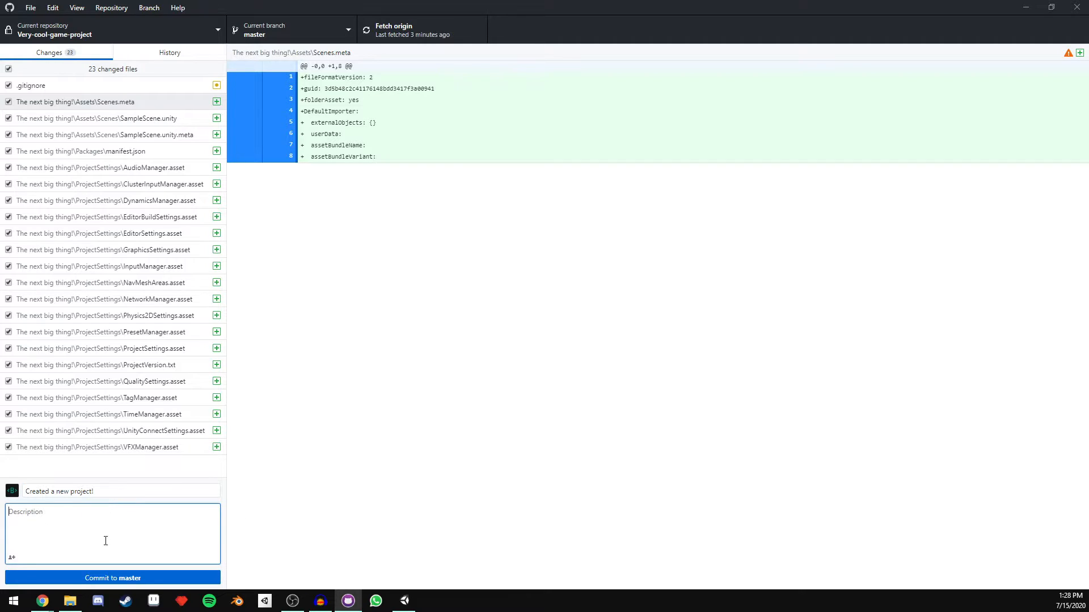
left_click(89, 581)
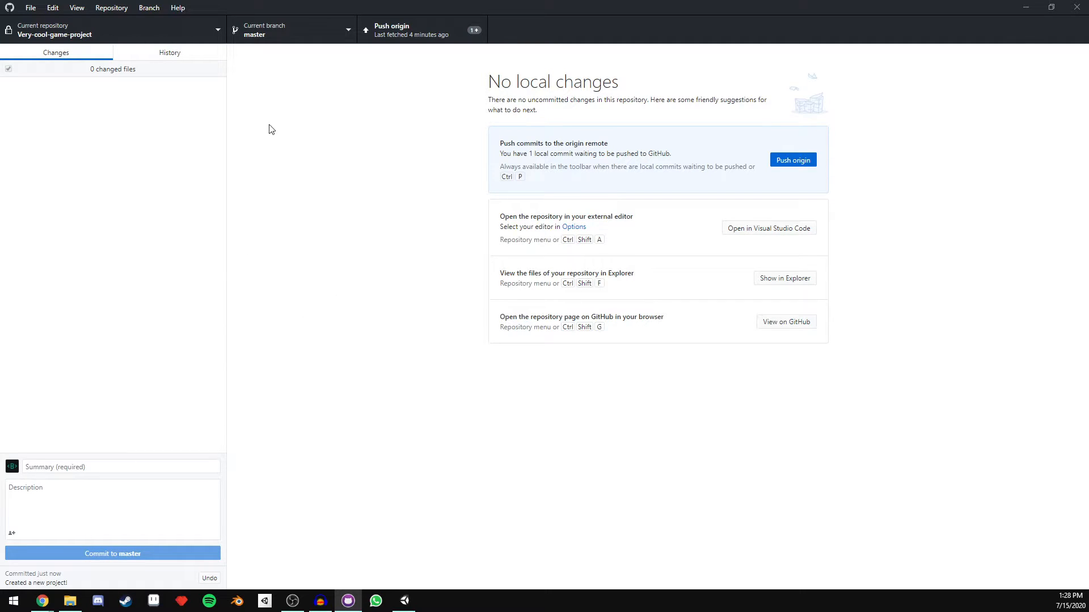
Step: Review the "Created a new project!" commit in the history and compare it with the refreshed repository page on GitHub
left_click(152, 52)
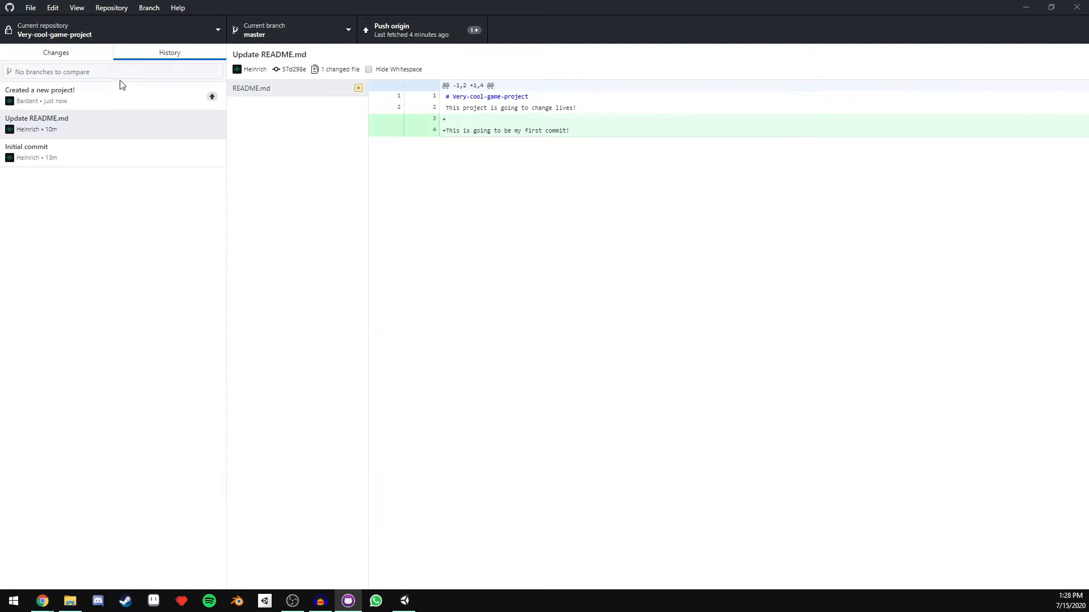
left_click(64, 101)
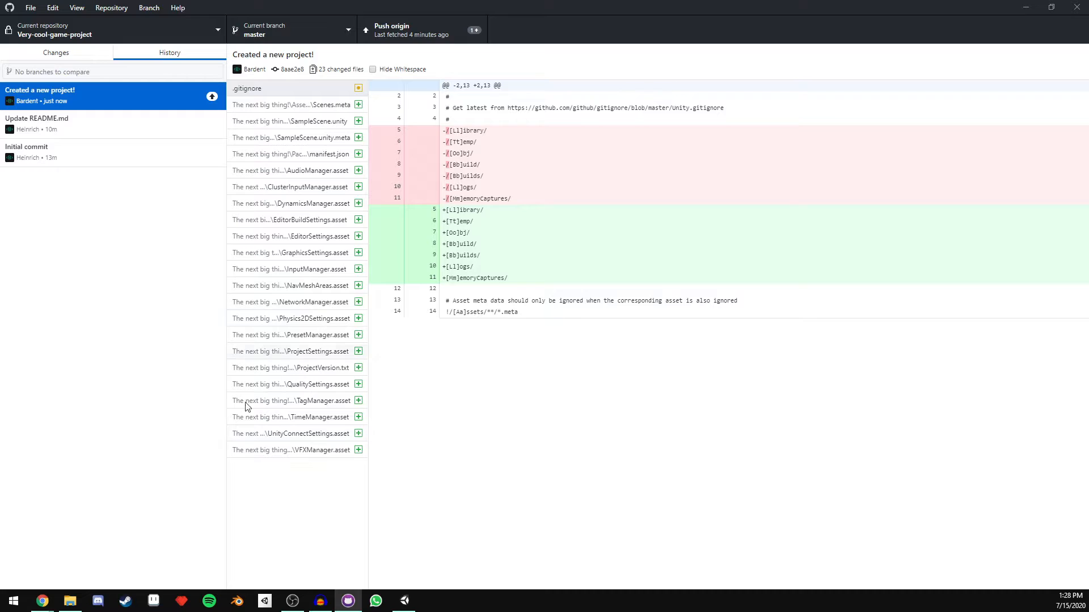
left_click(187, 544)
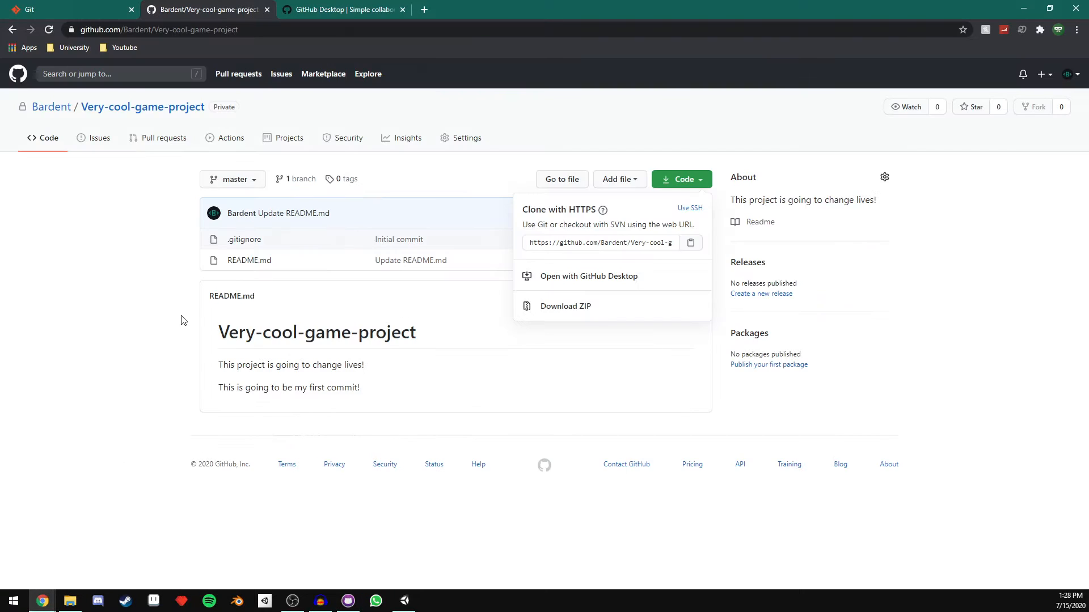
left_click(127, 307)
left_click(49, 30)
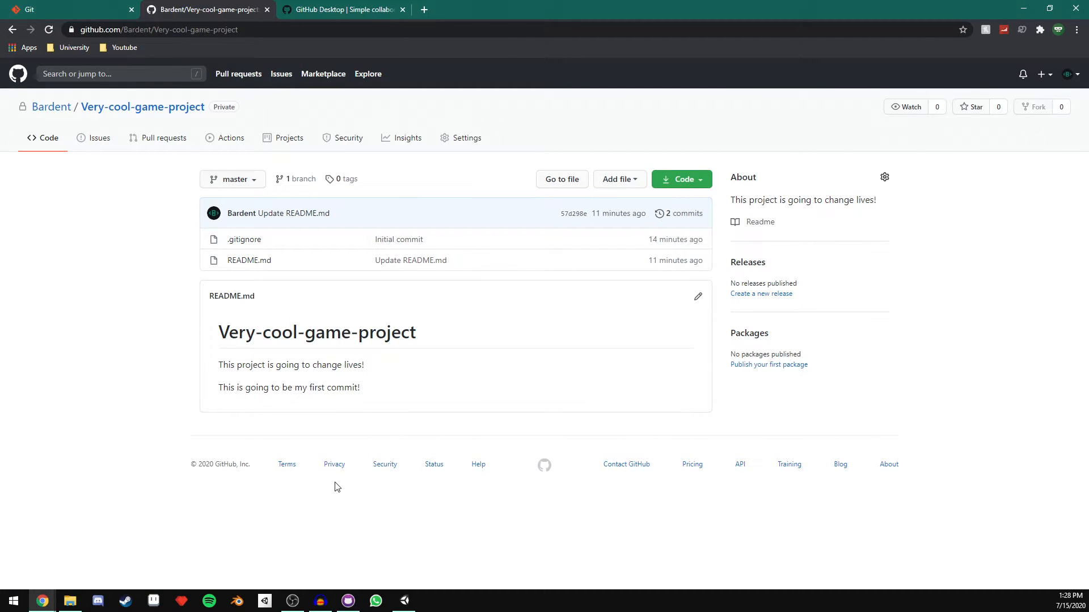
left_click(344, 598)
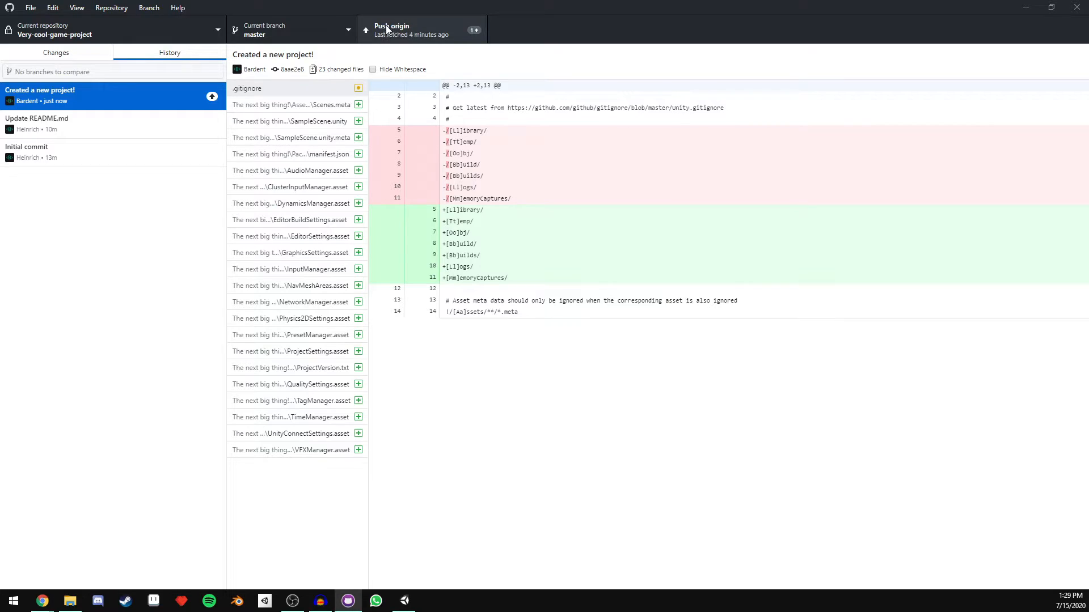
Step: Push the commit to origin, then reload the repository page on GitHub and open the "The next big thing!" folder
left_click(399, 38)
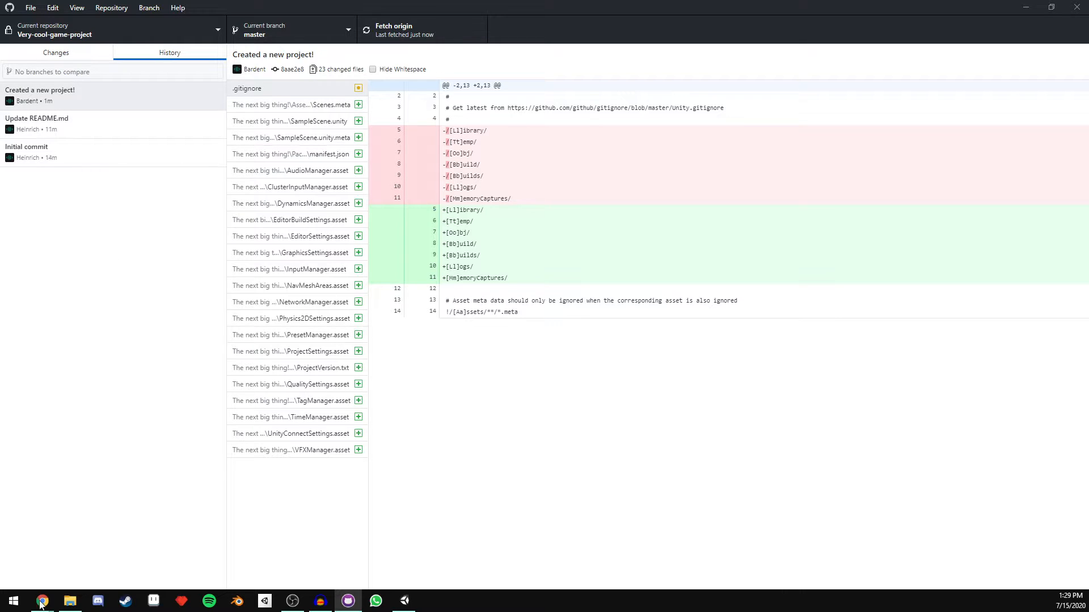
mouse_move(42, 606)
left_click(79, 565)
left_click(50, 29)
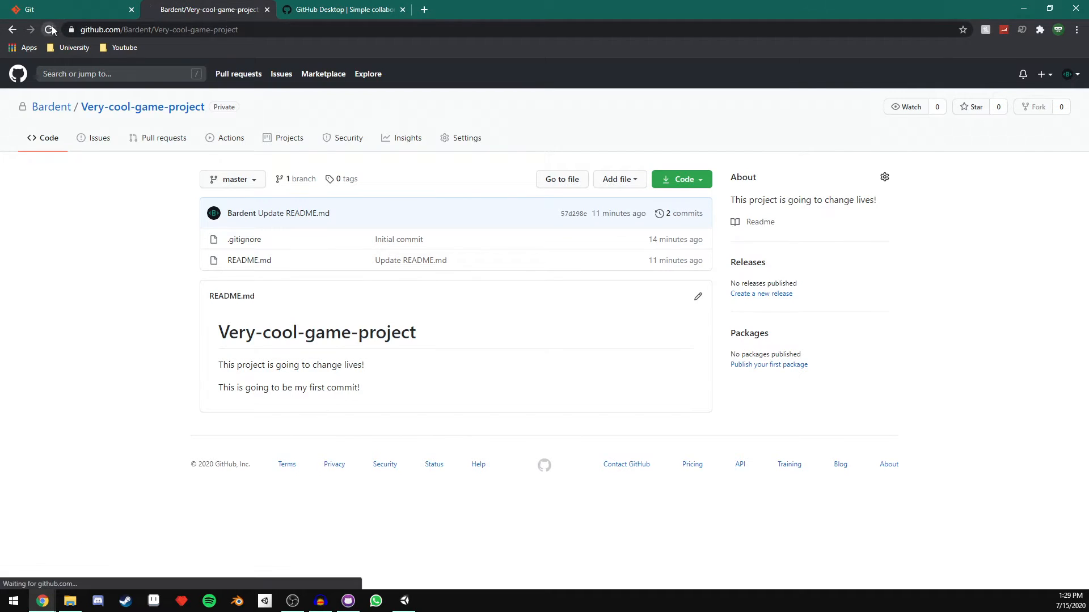
left_click(244, 240)
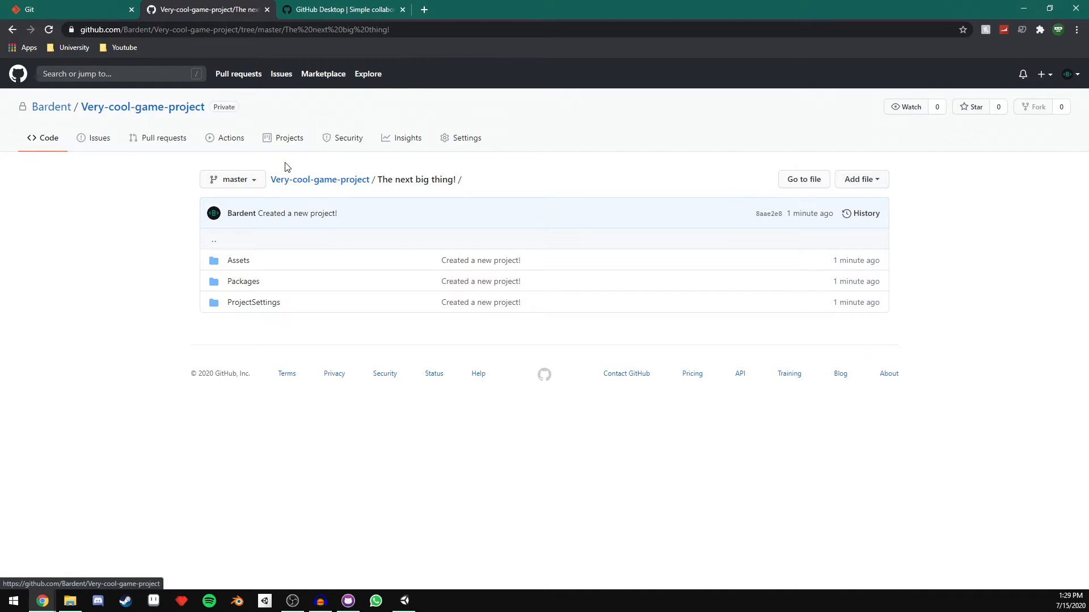
Step: In GitHub Desktop, choose the Game Dev folder "Awesome Tutorial Series You Should Check Out" as the local repository to add
left_click(348, 601)
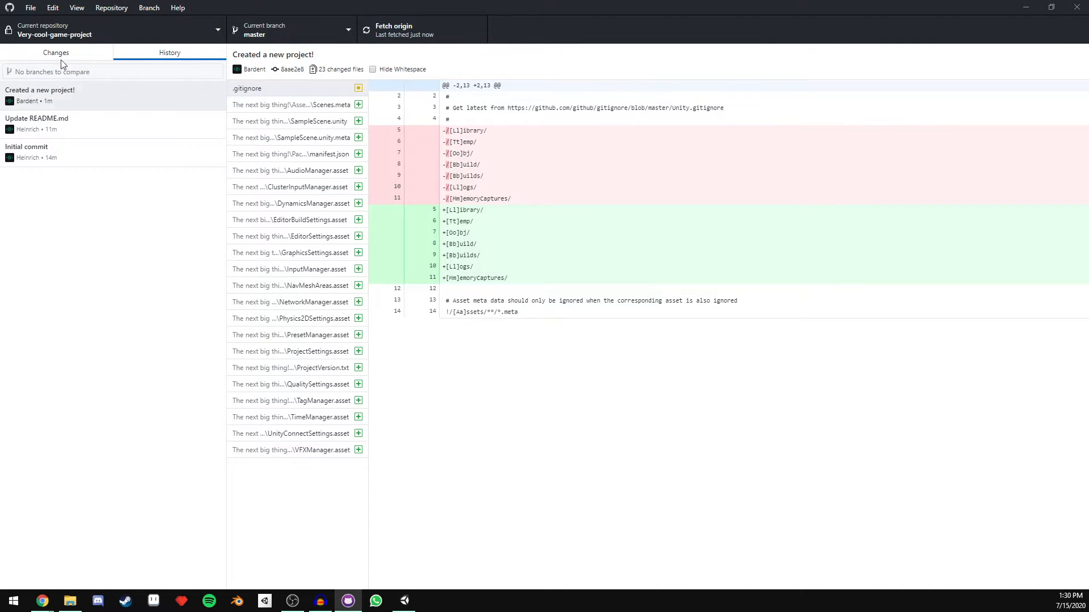
left_click(32, 9)
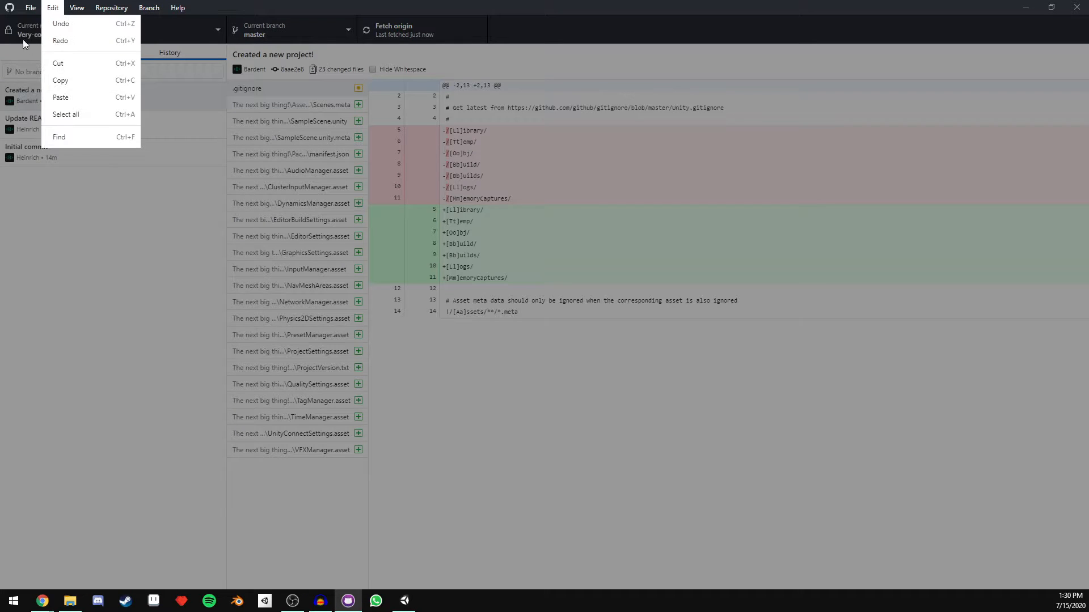
left_click(44, 47)
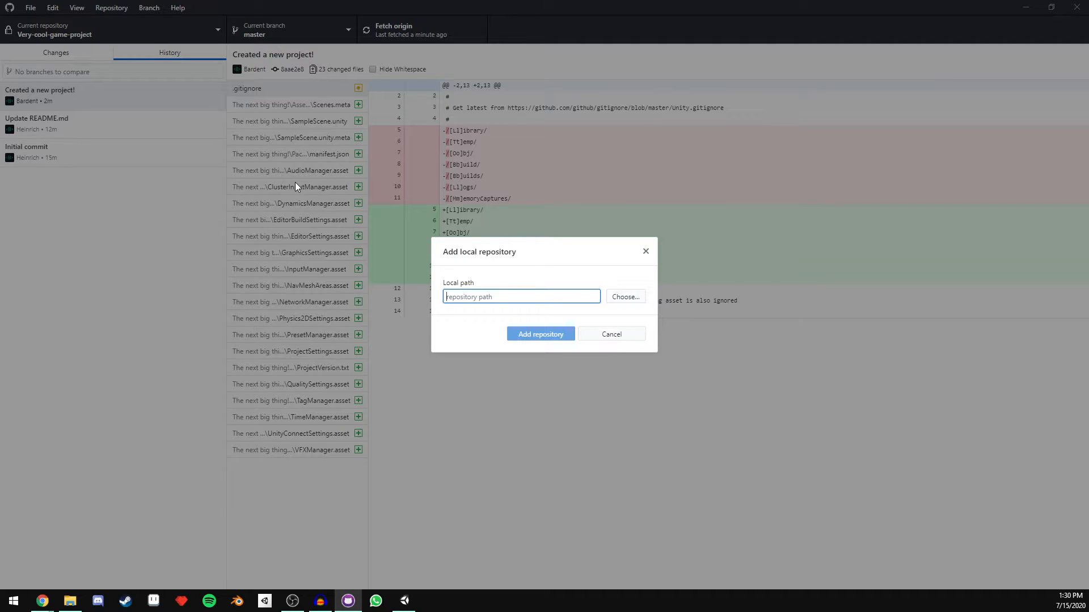
left_click(626, 297)
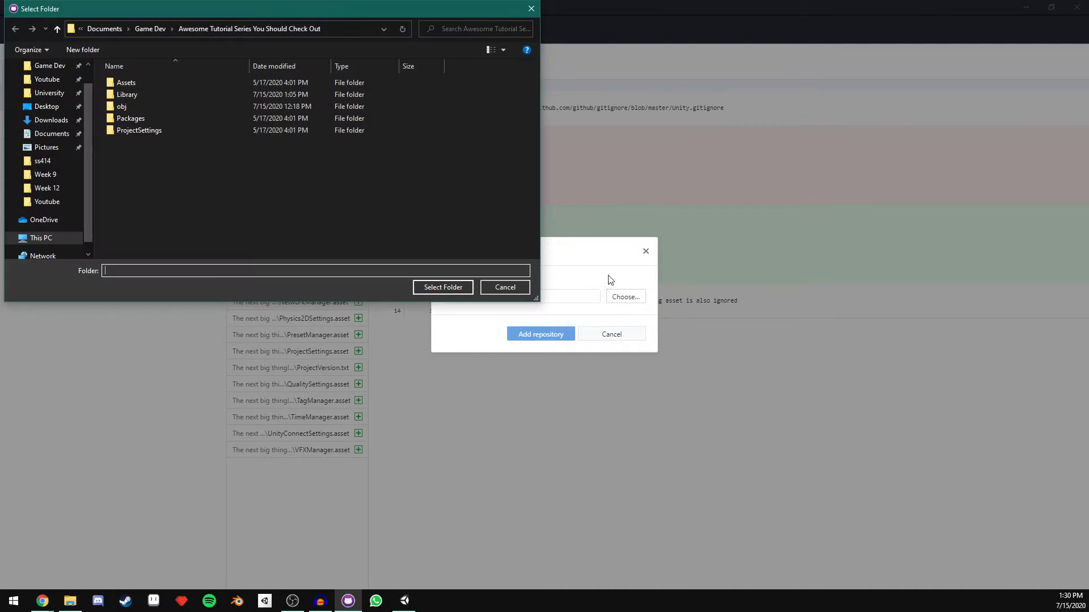
left_click(159, 30)
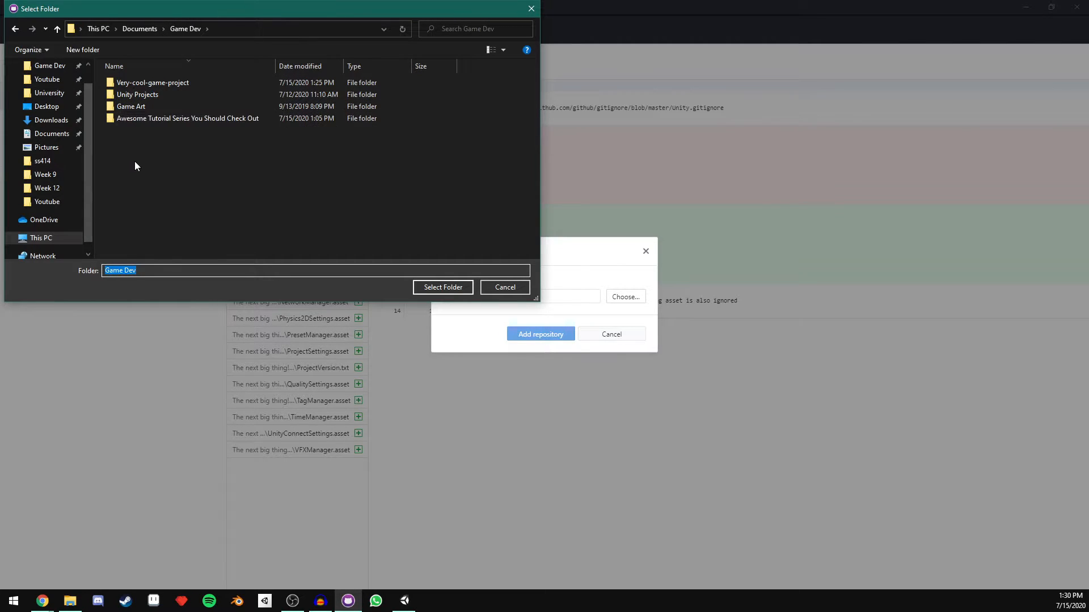
left_click(238, 122)
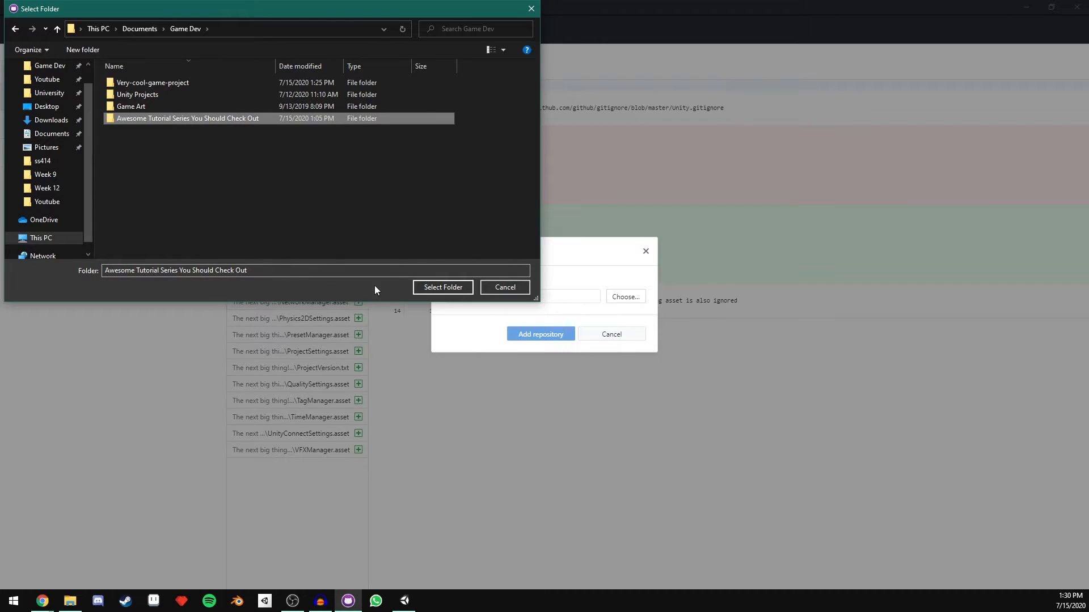
left_click(429, 287)
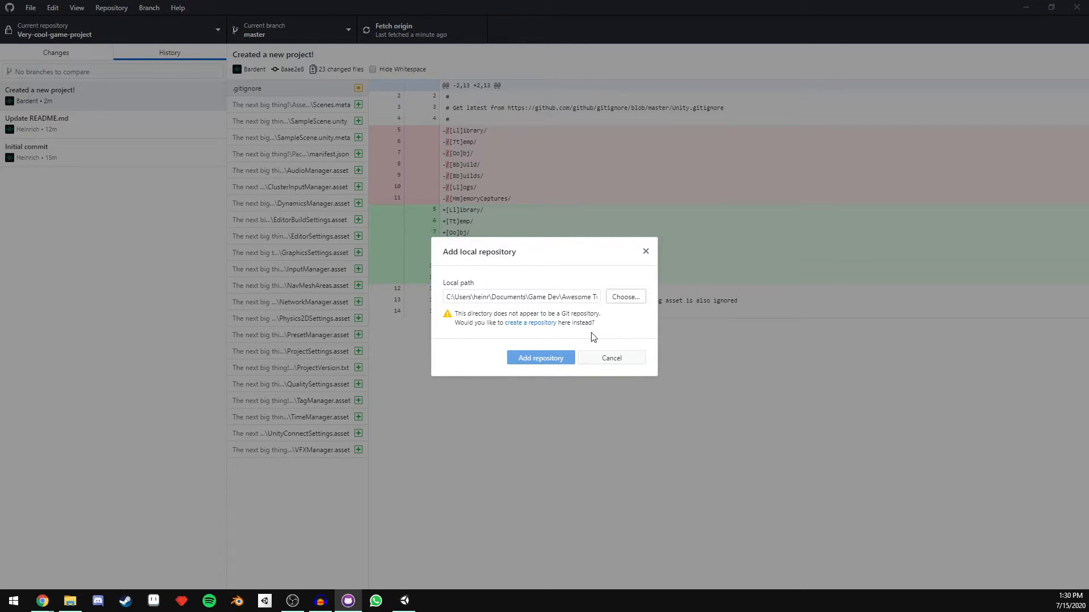
Step: Create a new repository in the chosen folder with the Unity Git ignore template and no README
left_click(516, 323)
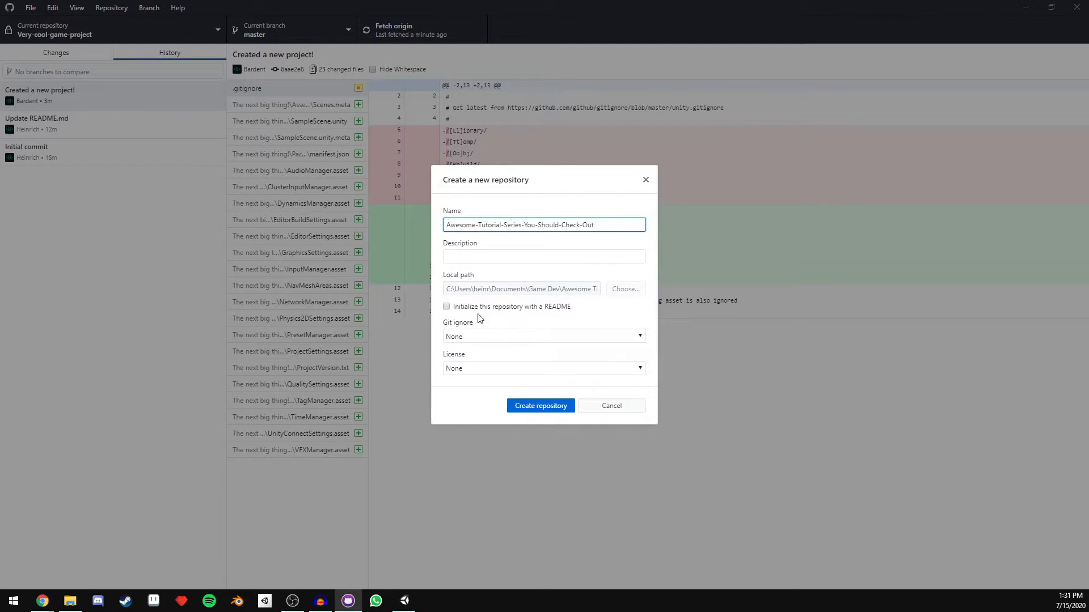
left_click(467, 339)
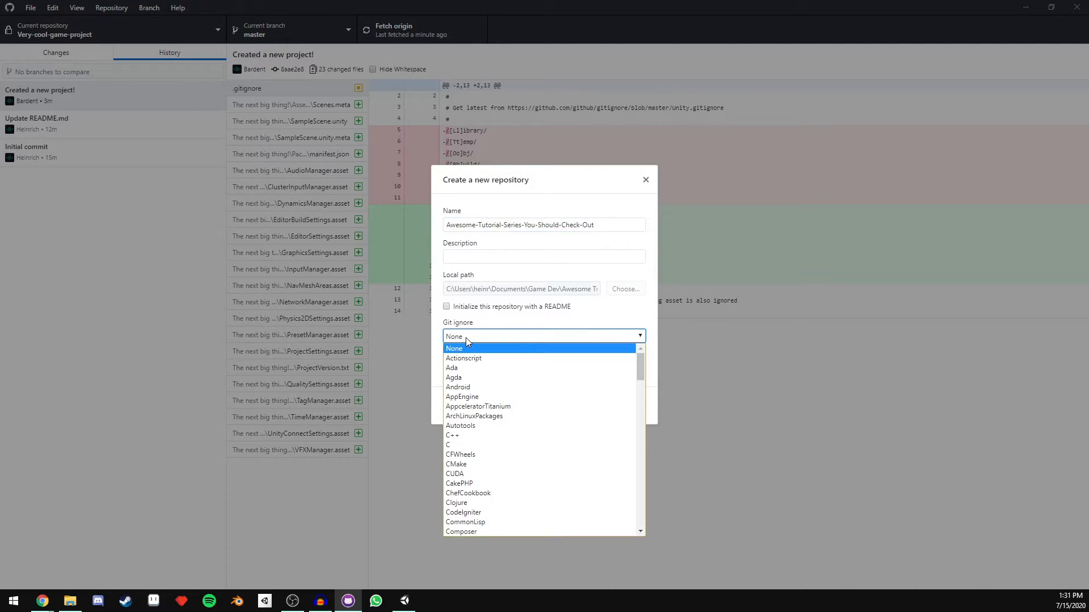
key("u")
left_click(419, 375)
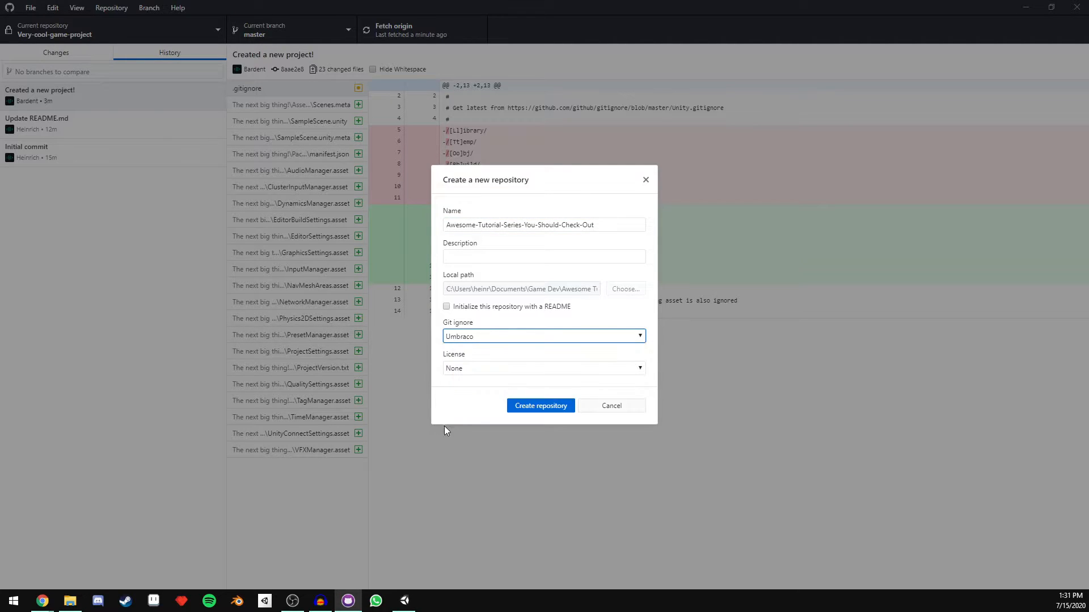
left_click(497, 338)
key("u")
left_click(450, 534)
left_click(541, 412)
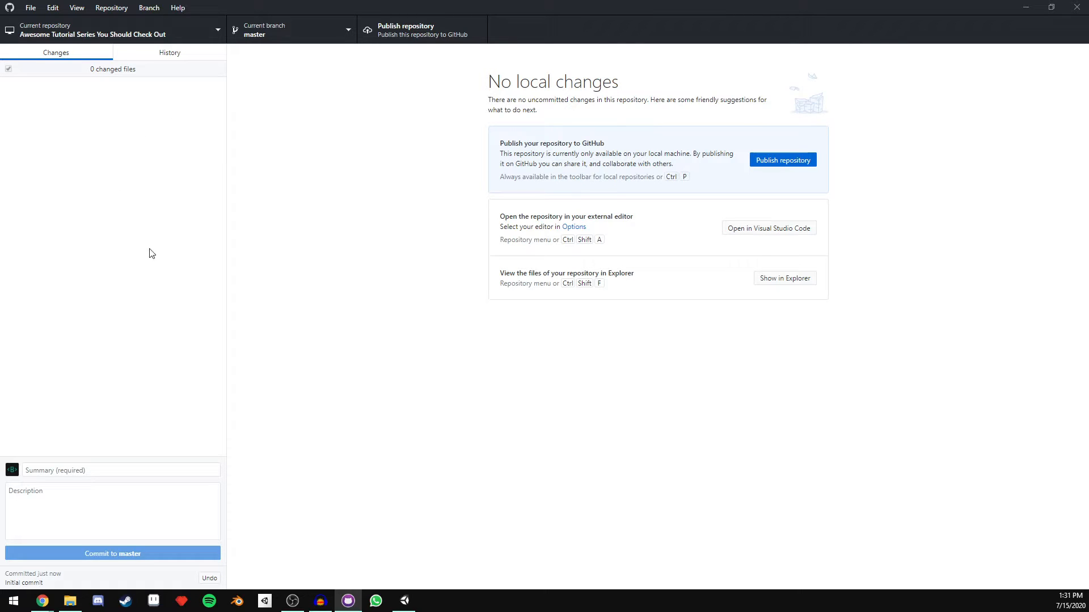
Step: Review the initial commit's files in the history and view the account's repository list on GitHub
left_click(165, 53)
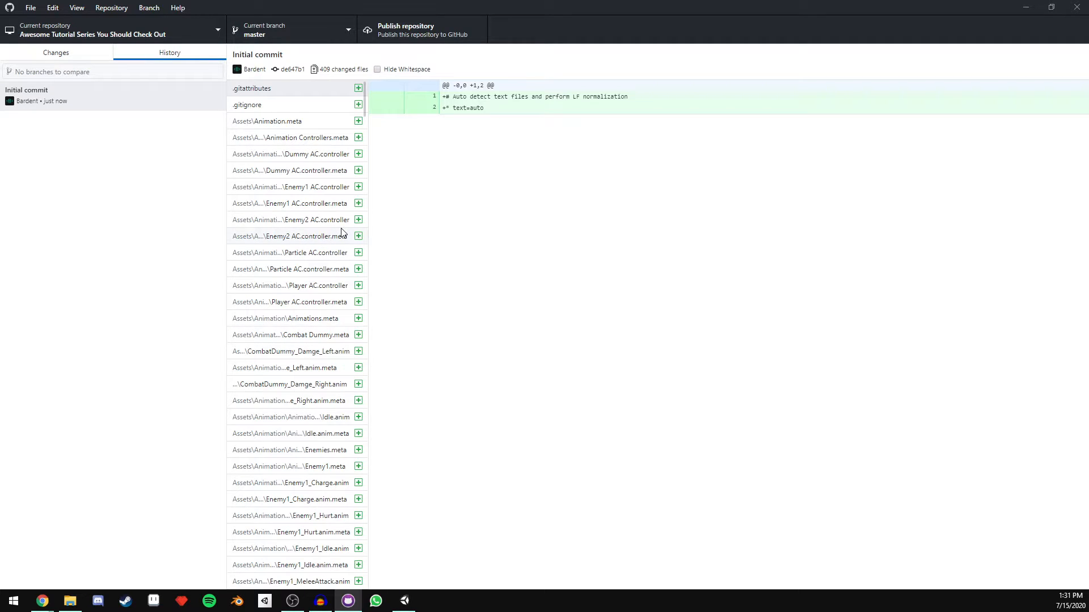
left_click(43, 600)
left_click(44, 582)
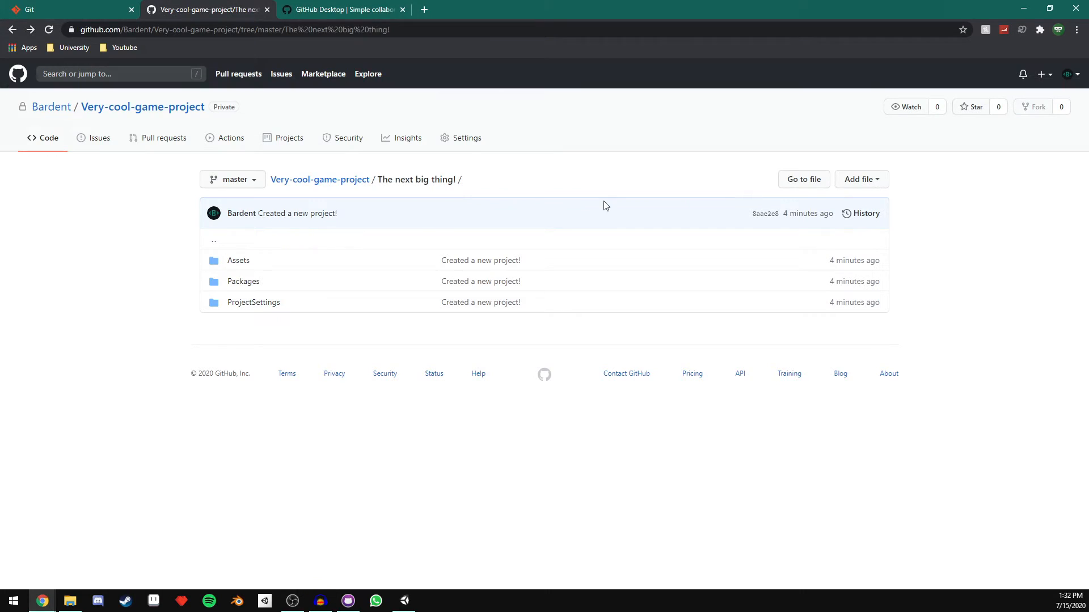
left_click(1074, 76)
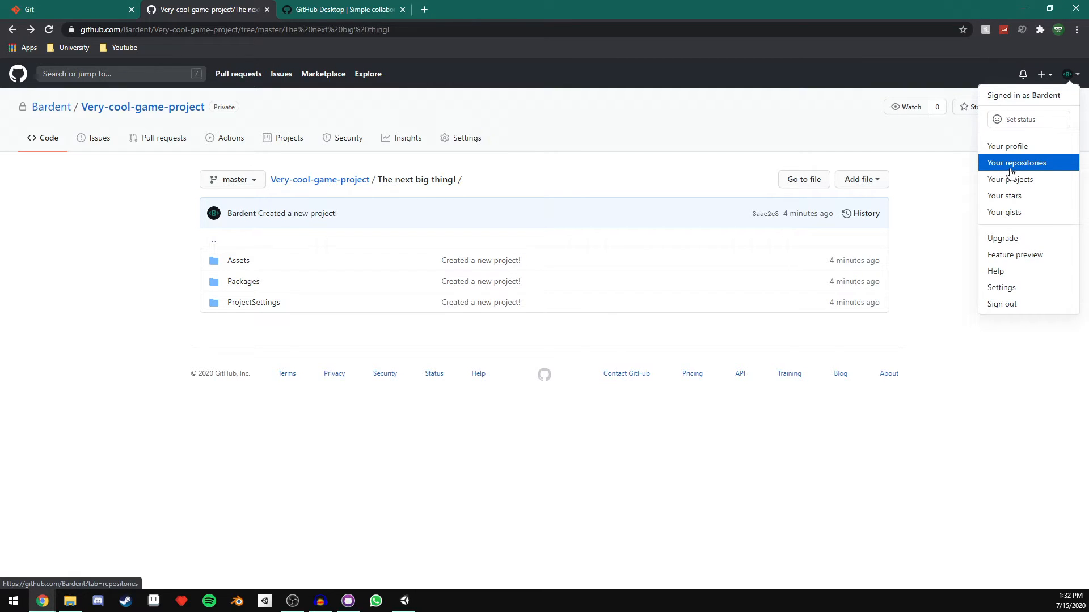
left_click(1011, 166)
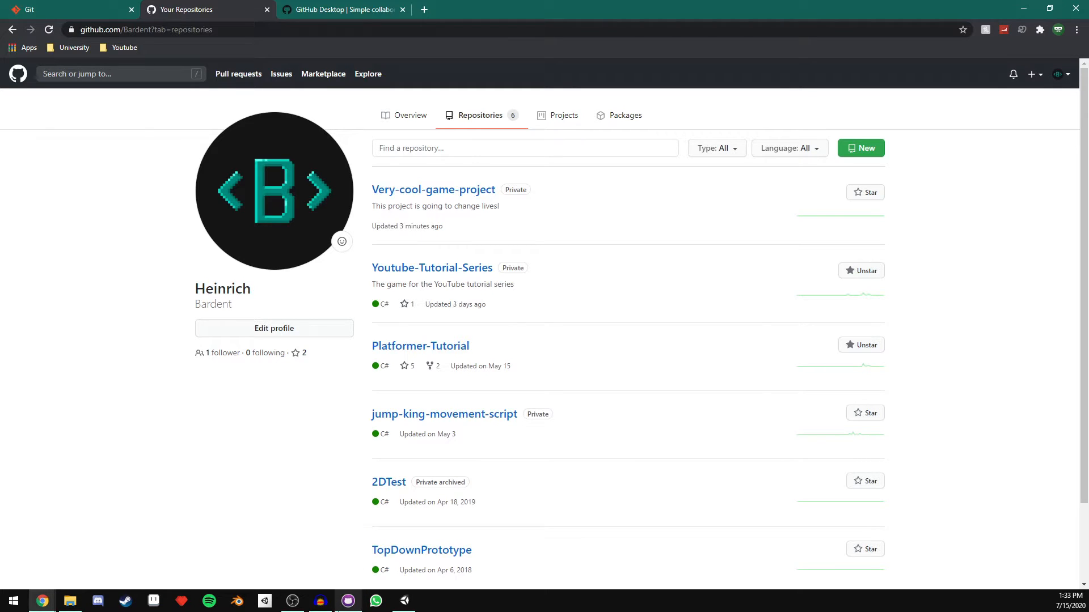
Step: Publish the repository to GitHub.com from GitHub Desktop as "Awesome Tutorial Series You Should Check Out", keeping the code private
left_click(348, 601)
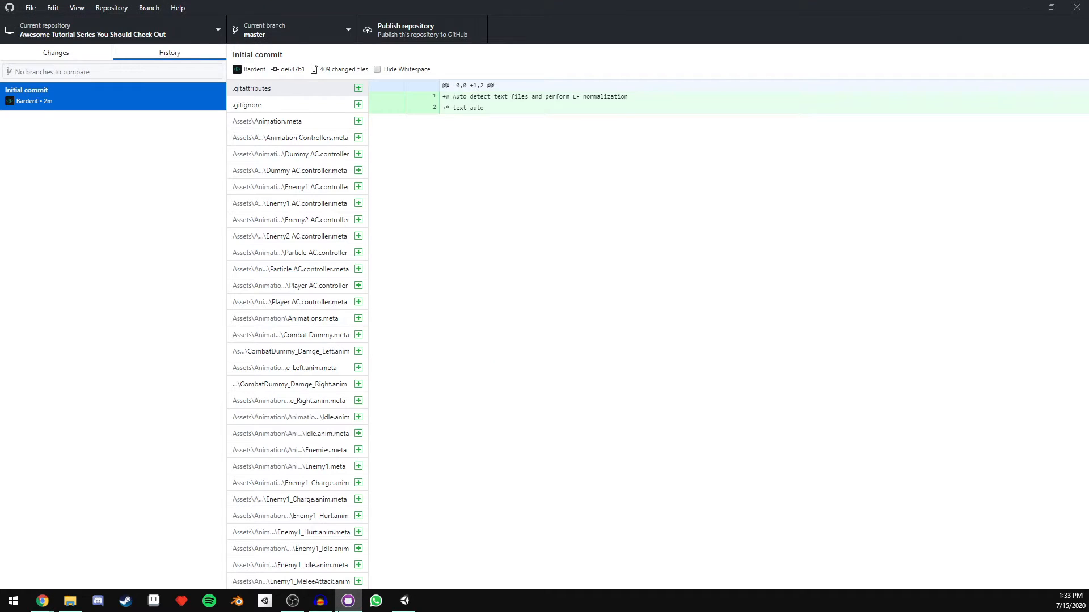
left_click(404, 33)
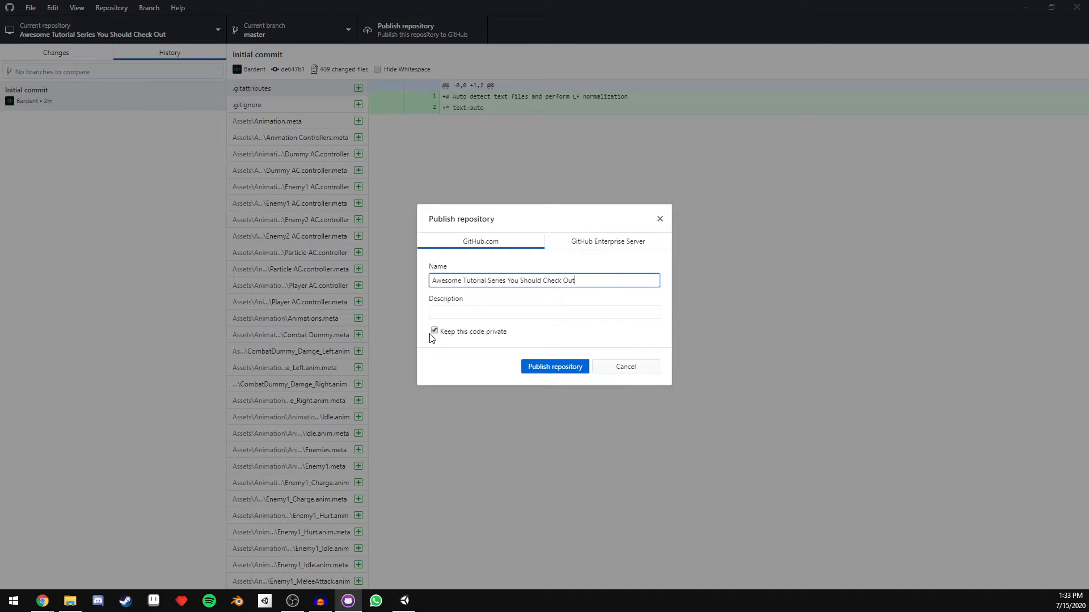
left_click(539, 366)
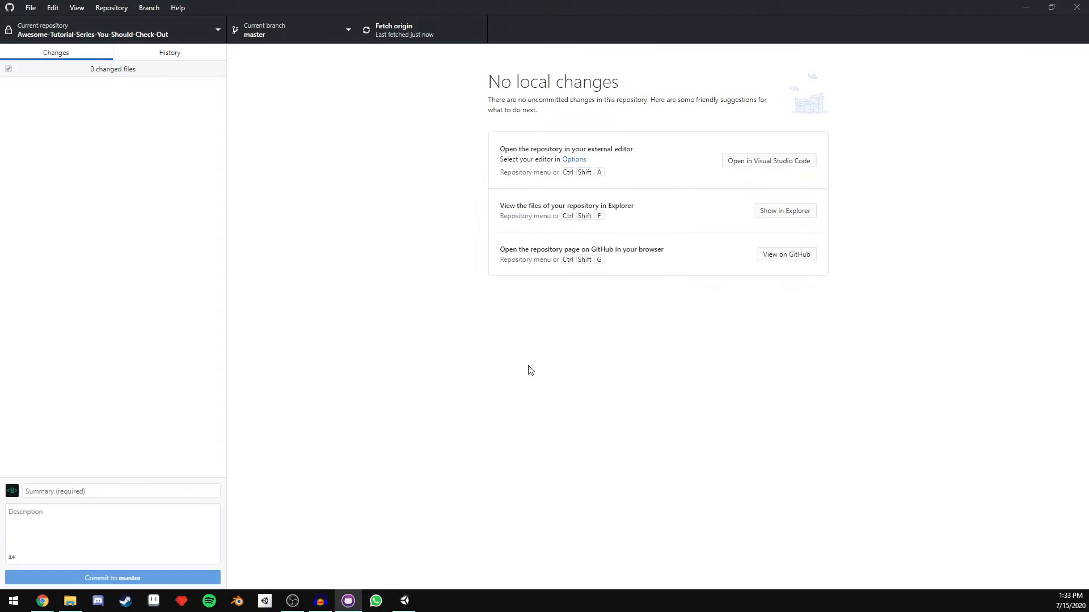
Step: Reload the repository list on GitHub, open Awesome-Tutorial-Series-You-Should-Check-Out and look at its branch list
mouse_move(43, 600)
left_click(81, 510)
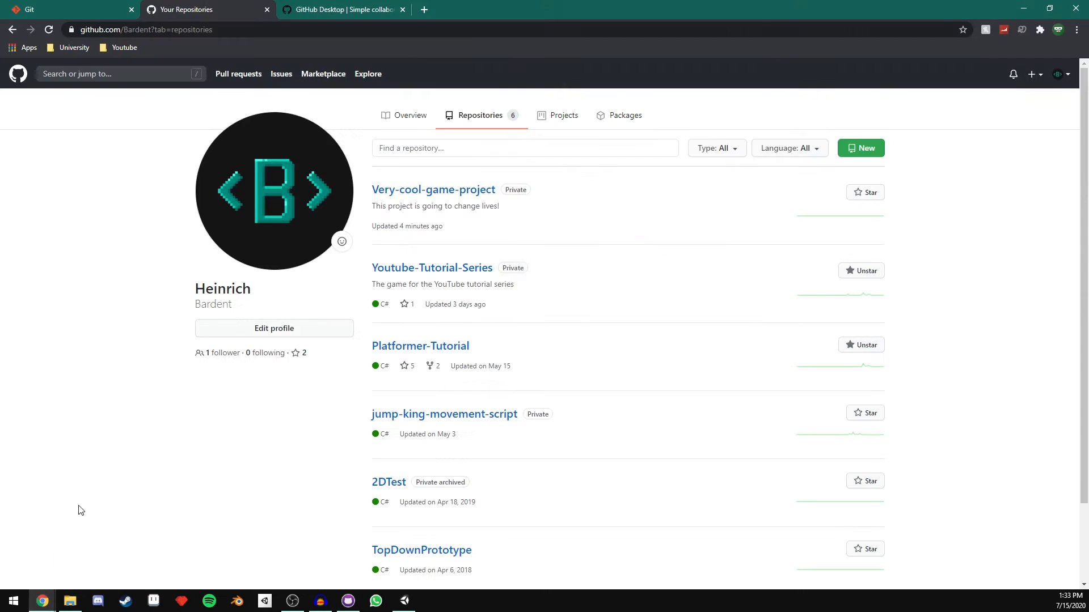
left_click(48, 30)
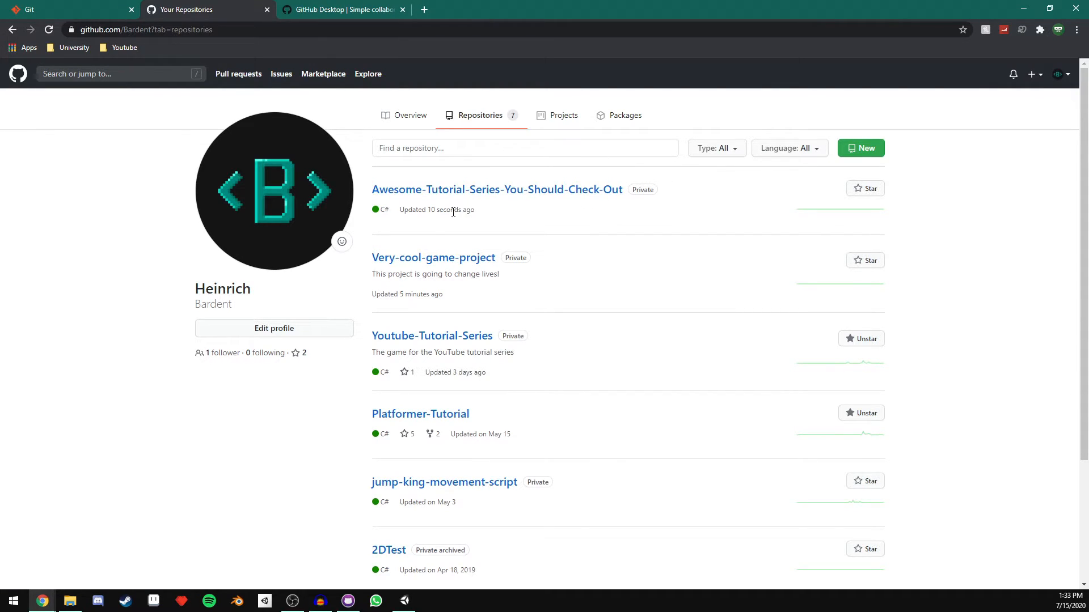
mouse_move(453, 211)
left_click(417, 199)
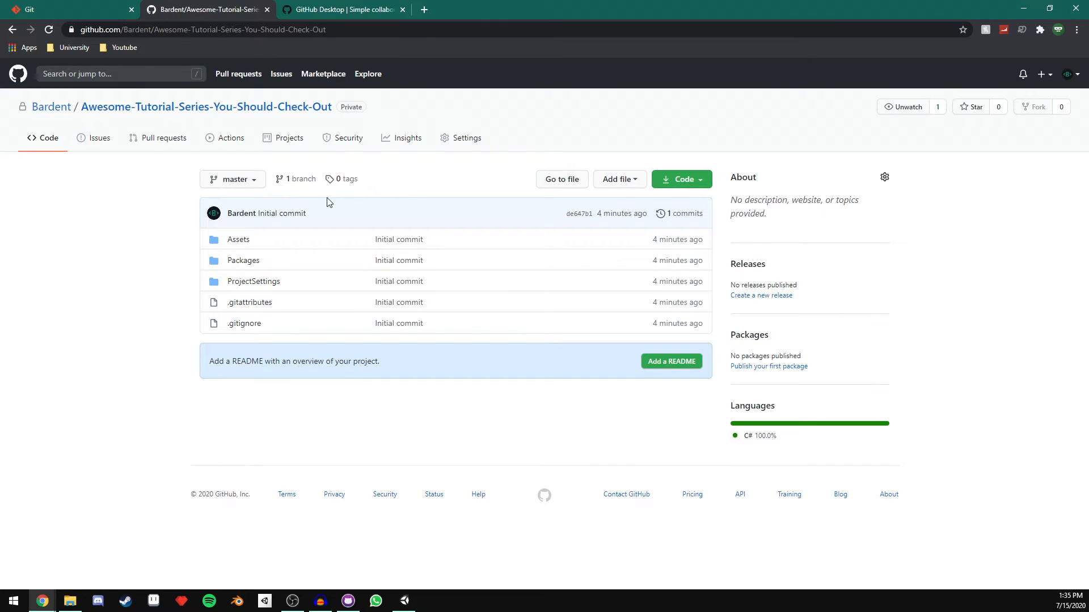
left_click(240, 181)
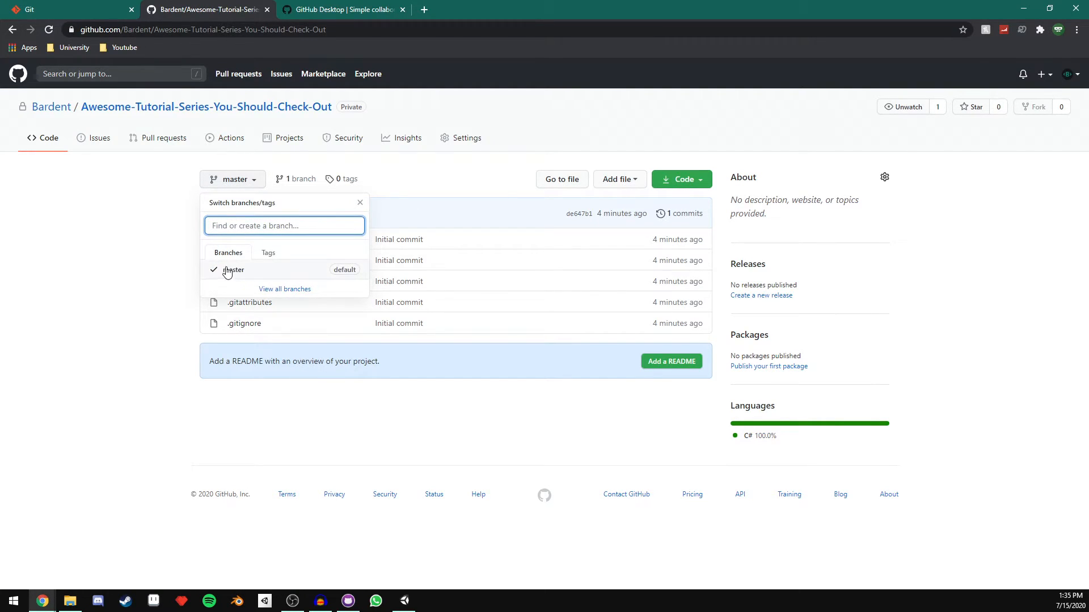
left_click(130, 293)
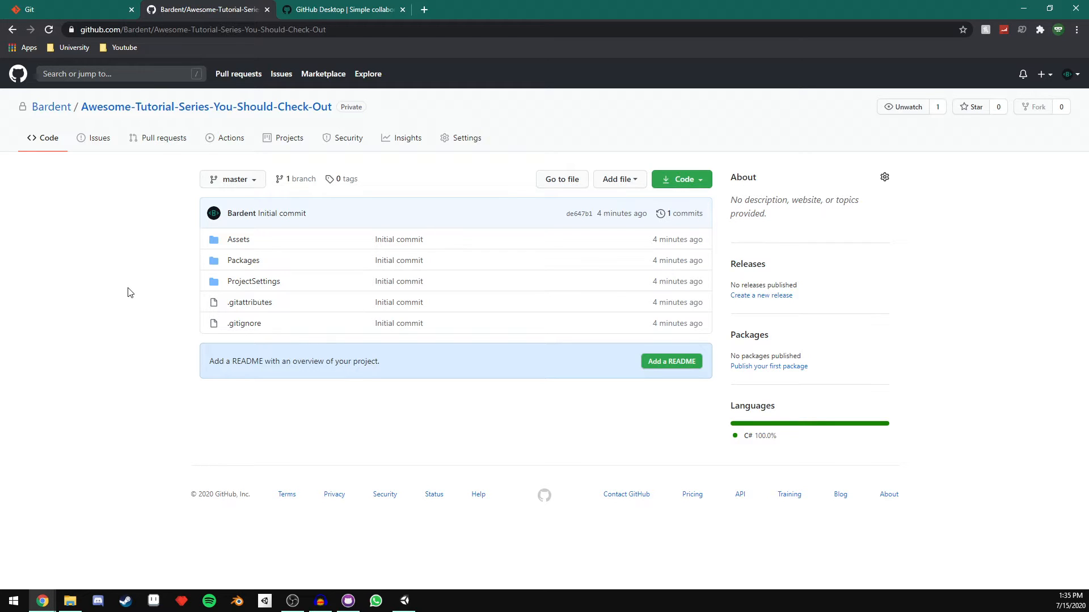
Step: Play-test the Main scene in Unity with gizmos hidden, jump to the neighbouring platform, attack the red enemy and stop play mode
left_click(265, 603)
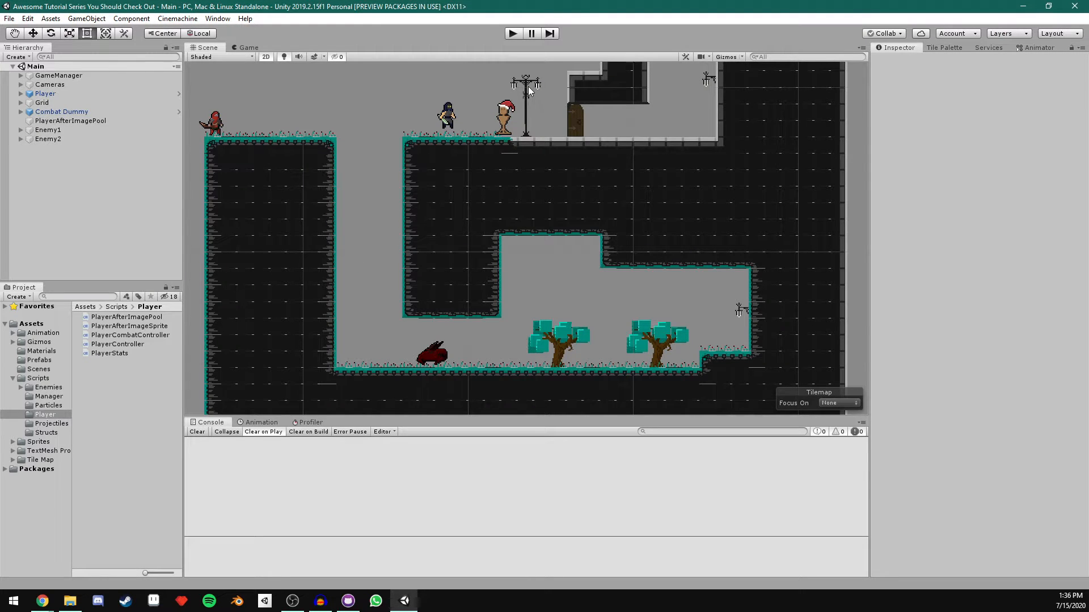
left_click(512, 34)
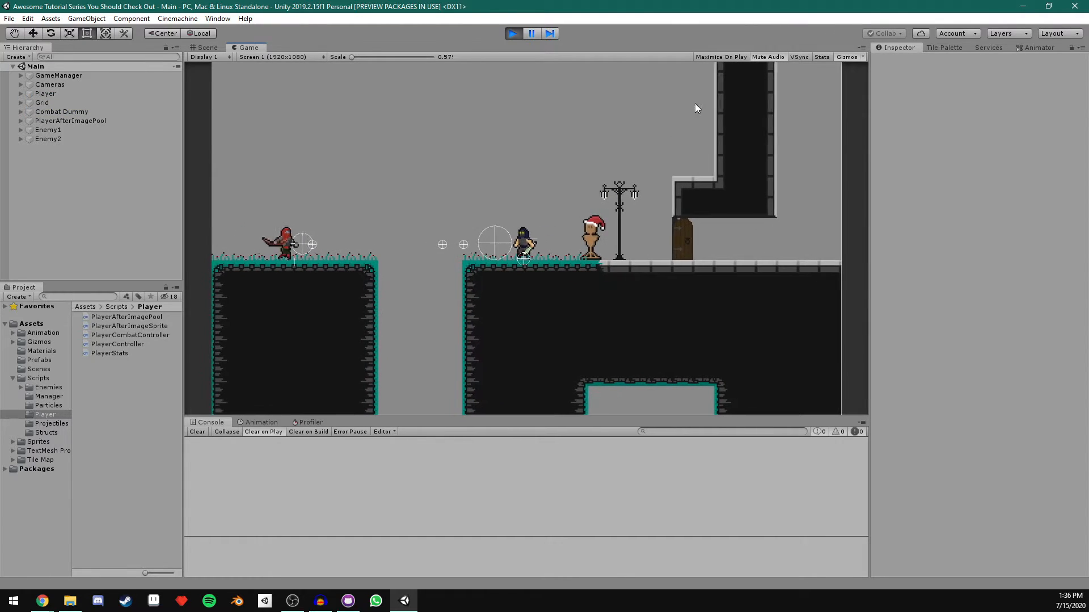
left_click(856, 58)
left_click(668, 194)
key("a")
key("space")
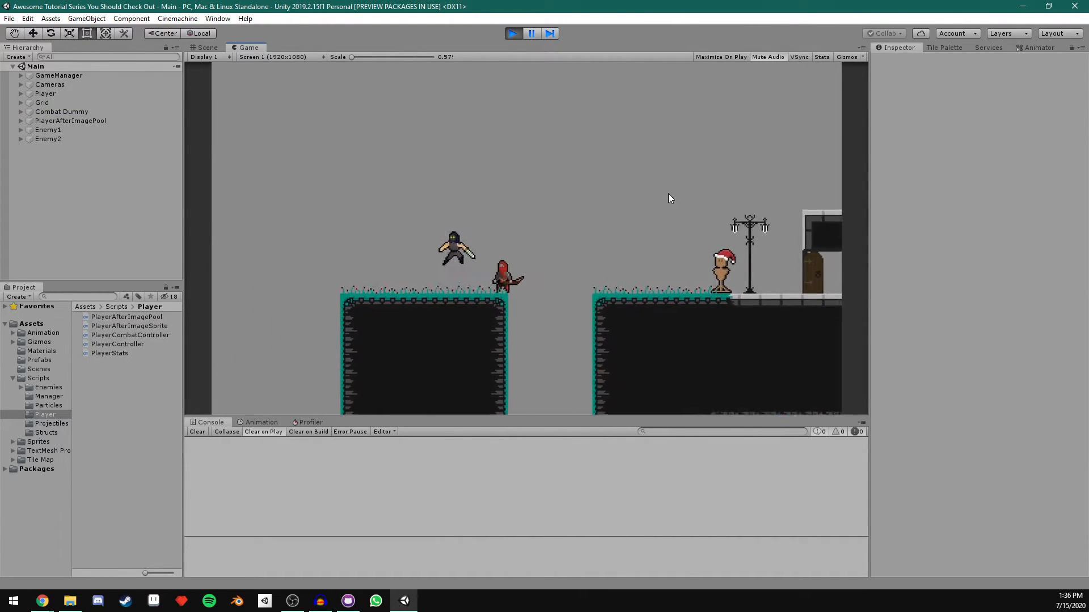
key("d")
left_click(676, 272)
key("a")
key("space")
key("d")
left_click(675, 272)
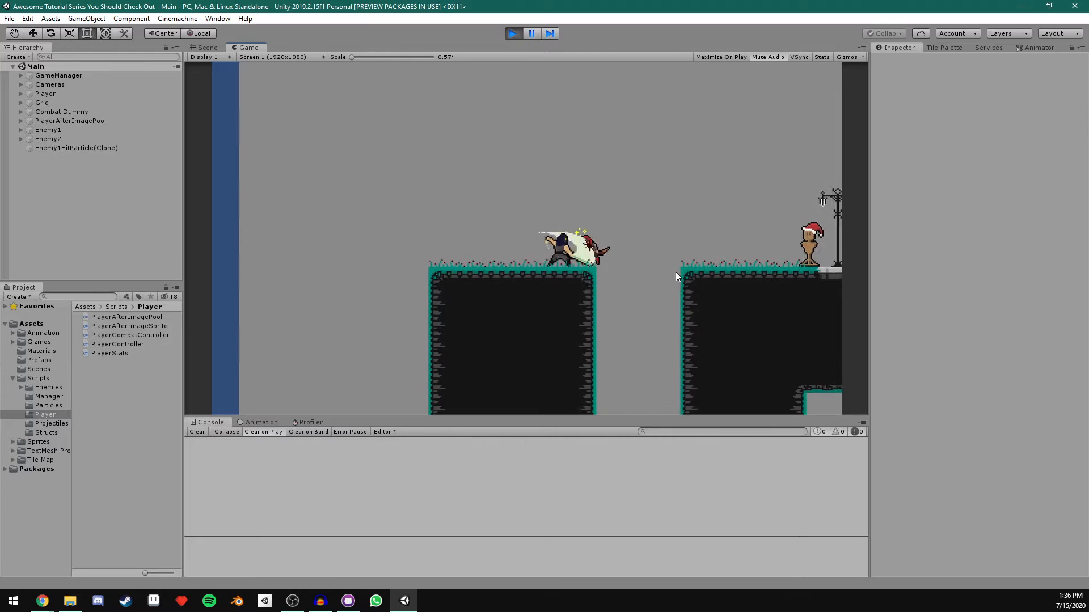
key("ctrl+p")
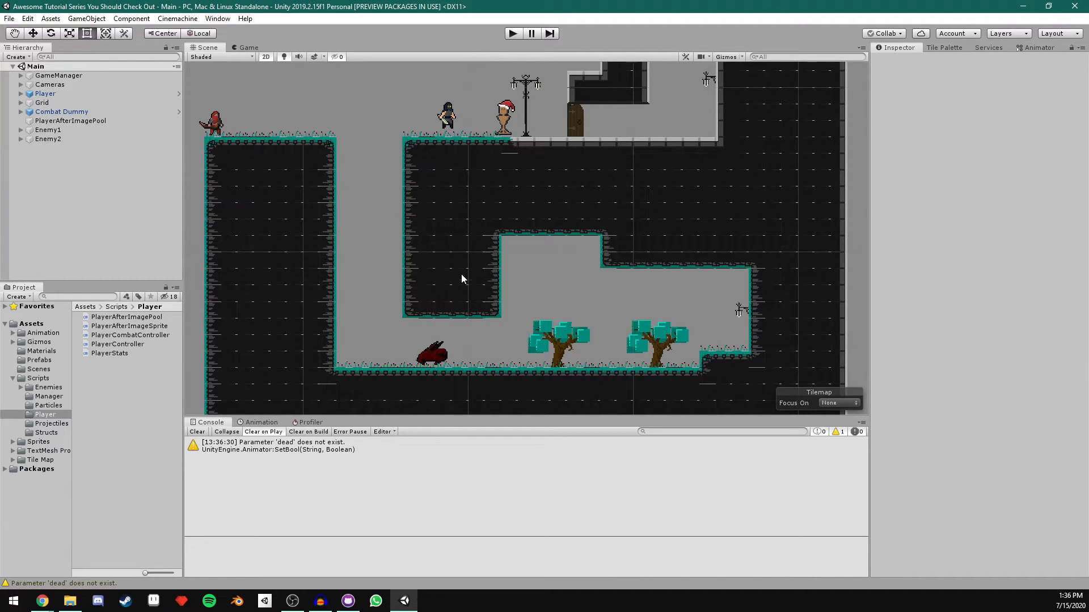
Step: In GitHub Desktop, create a new branch named proto-BetterJump based on master and publish it to GitHub
left_click(348, 600)
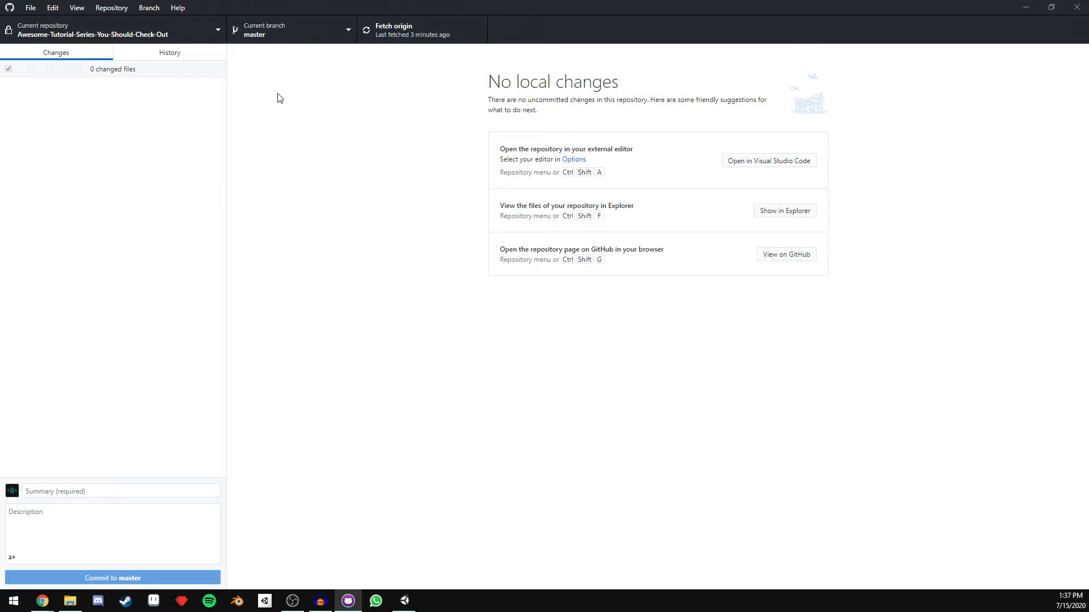
left_click(268, 36)
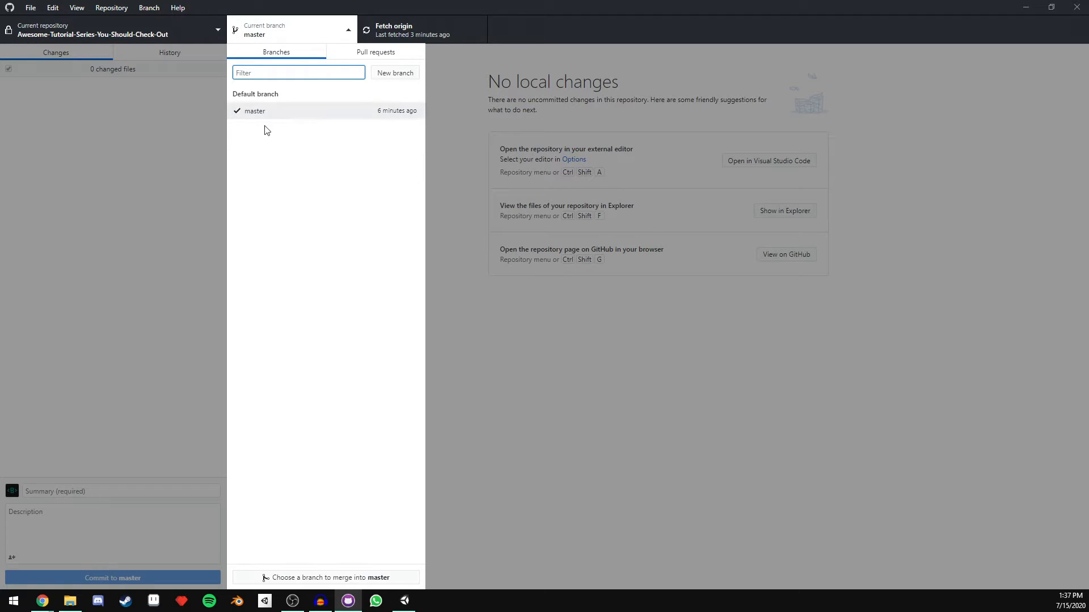
left_click(385, 78)
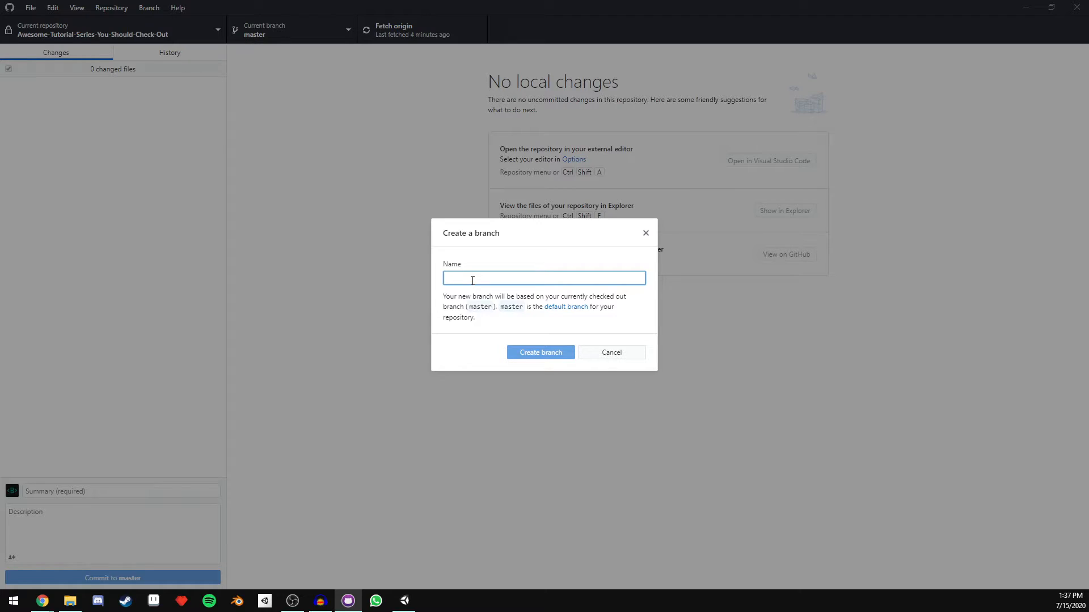
type("proto-")
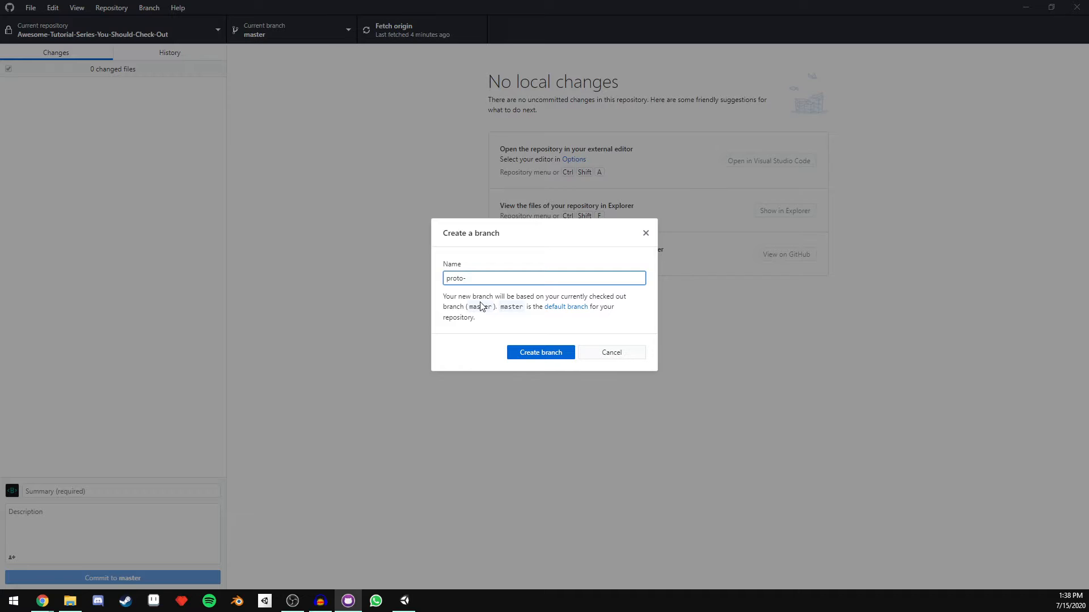
type("Better")
left_click(543, 353)
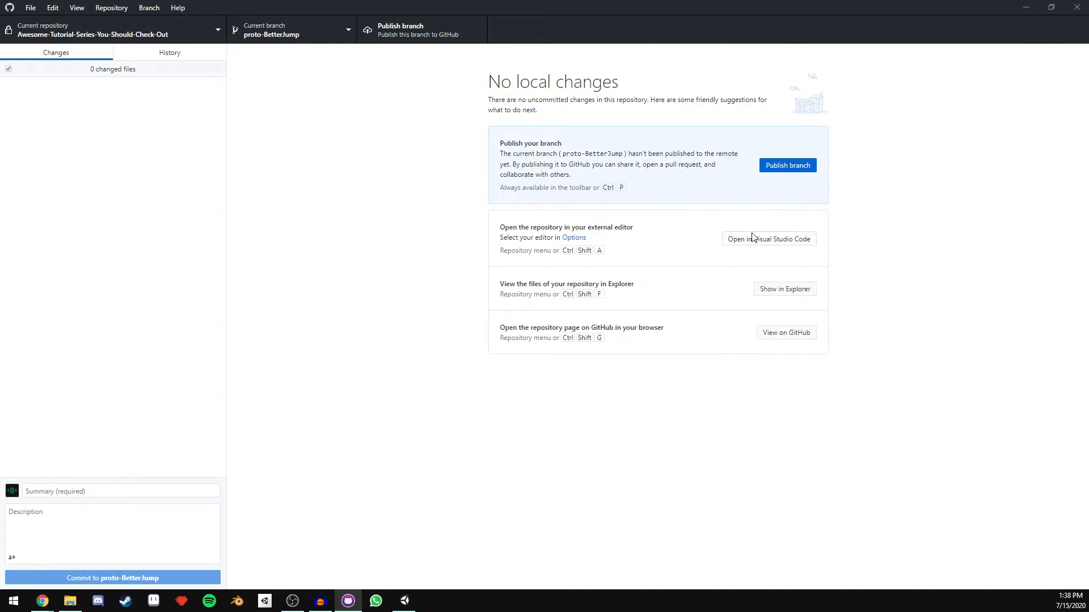
key("ctrl+p")
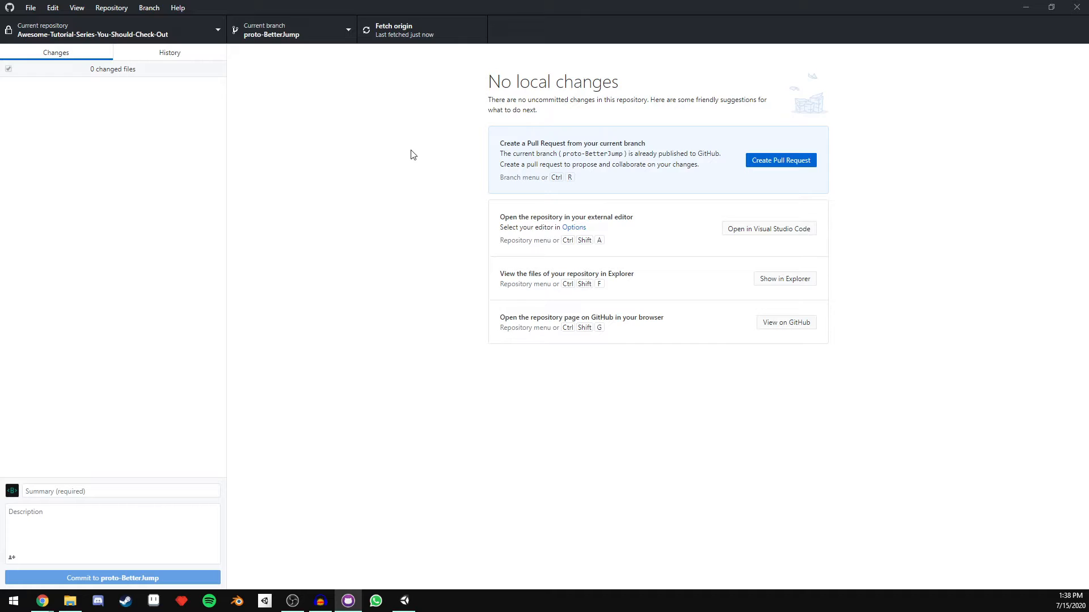
Step: Reload the Awesome-Tutorial-Series-You-Should-Check-Out page on GitHub in the browser and look at its branch list
mouse_move(42, 598)
left_click(57, 544)
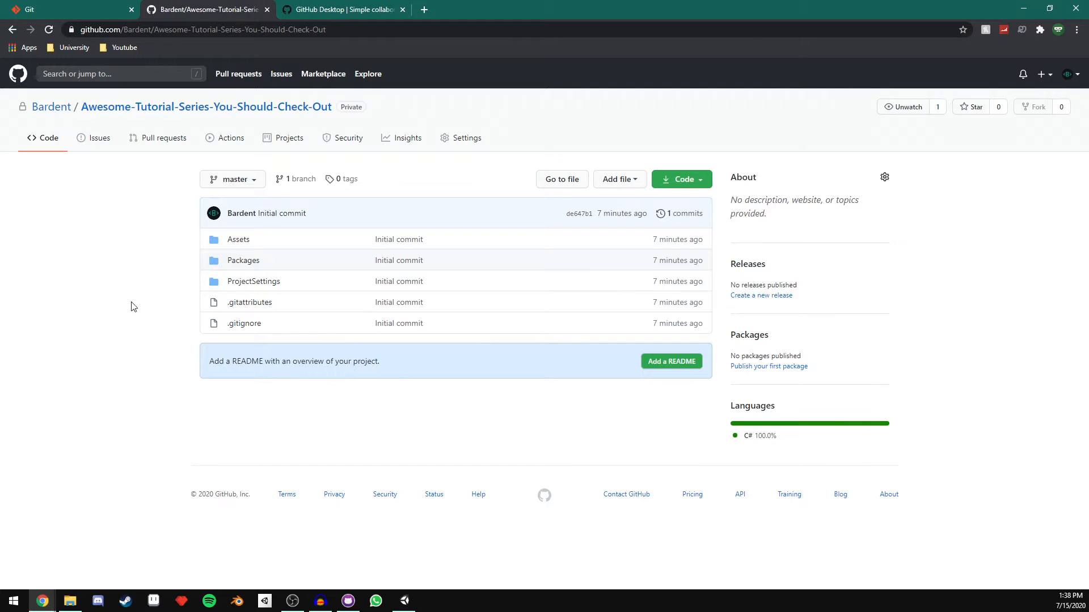
left_click(48, 30)
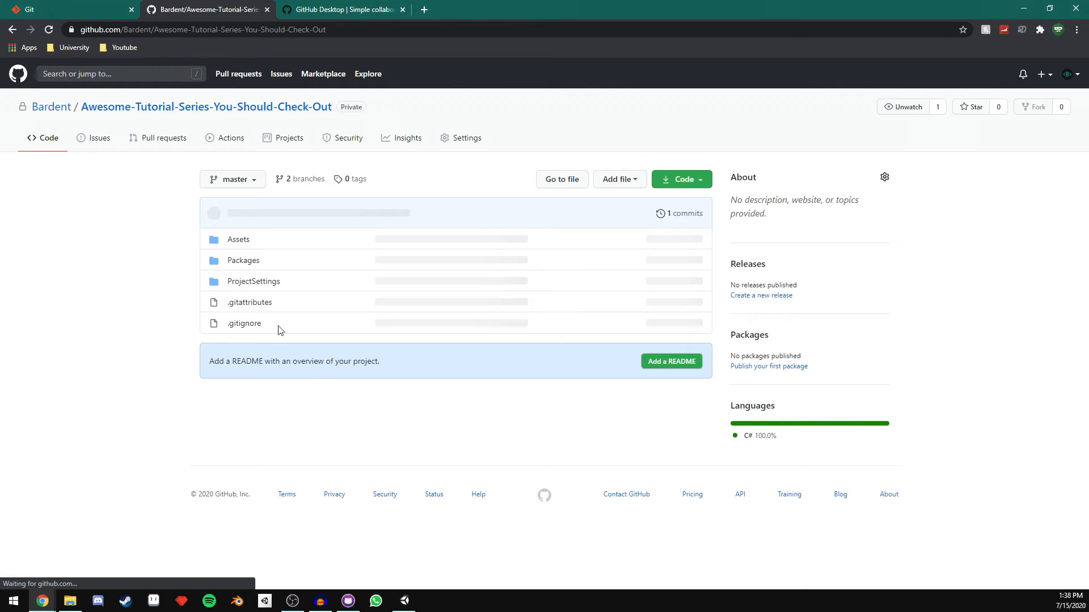
left_click(253, 181)
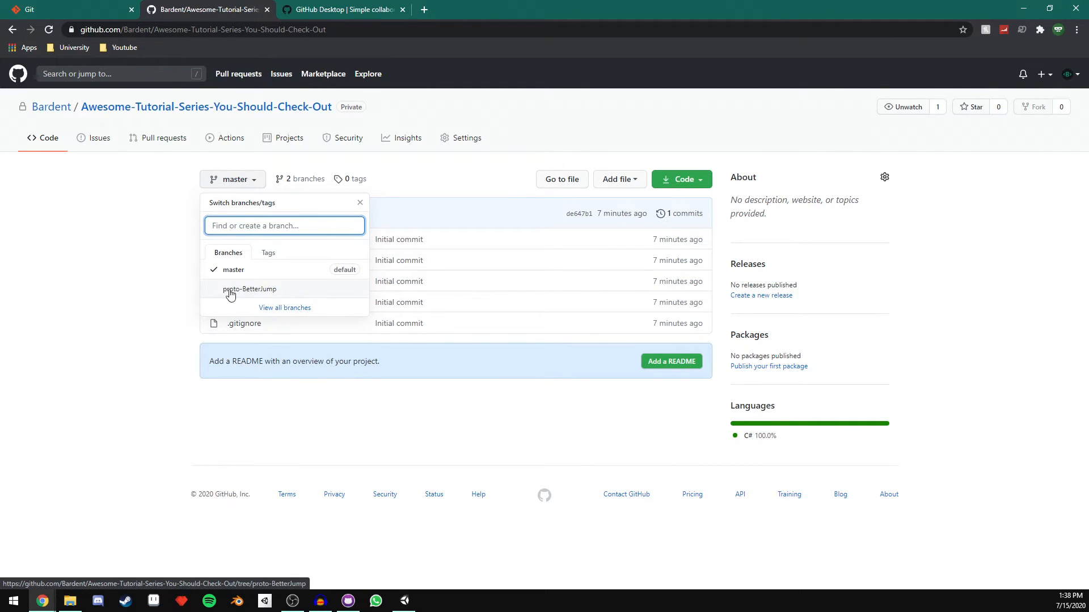
left_click(173, 297)
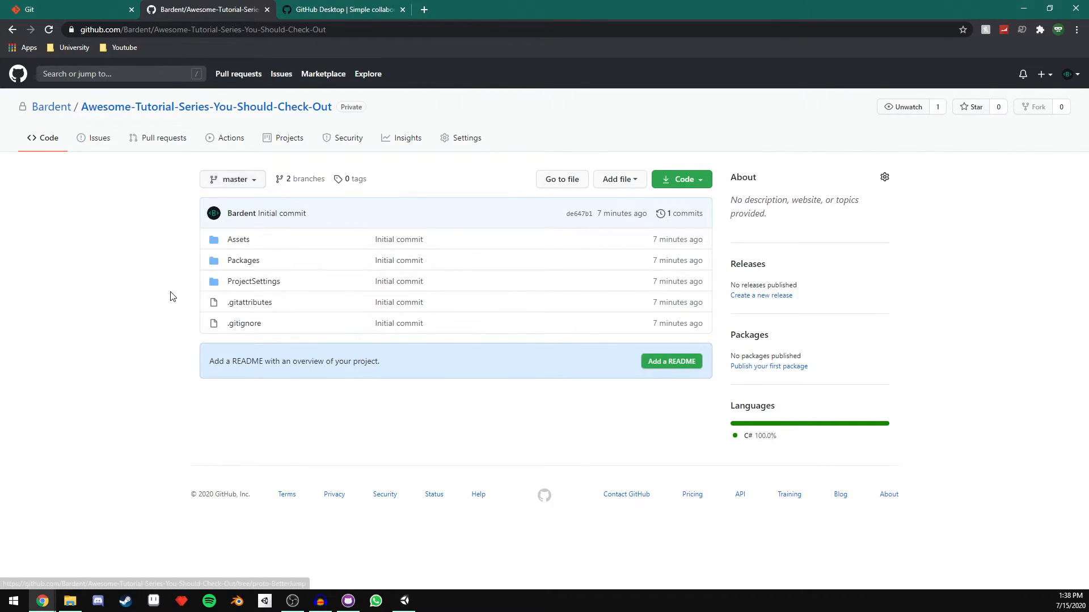
Step: Open the PlayerController script from Unity in Visual Studio, add the comment "//Wow much code!" above FixedUpdate and save the file
left_click(404, 601)
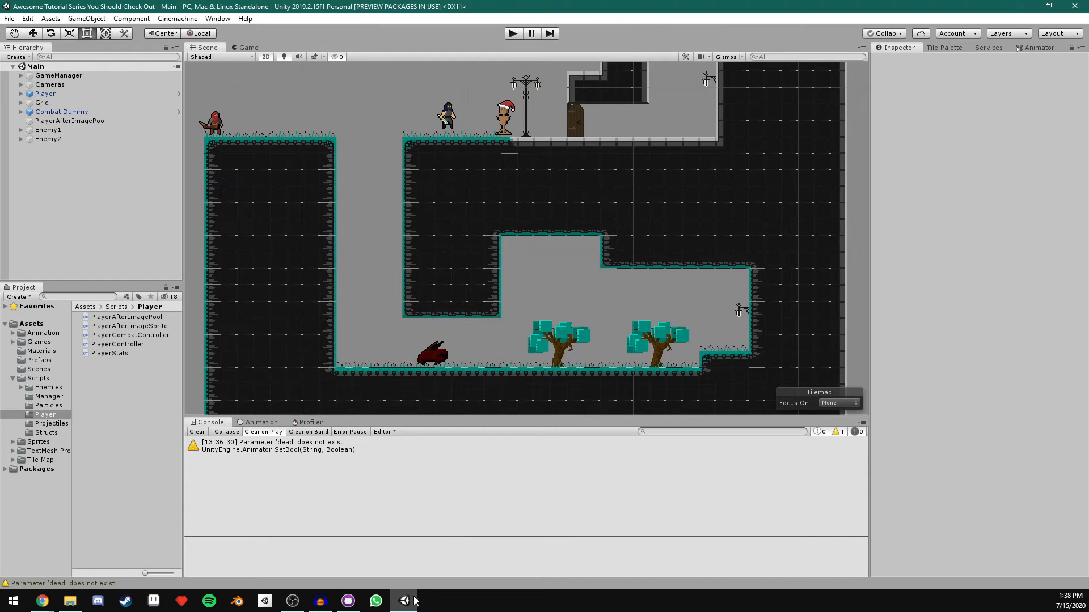
double_click(117, 344)
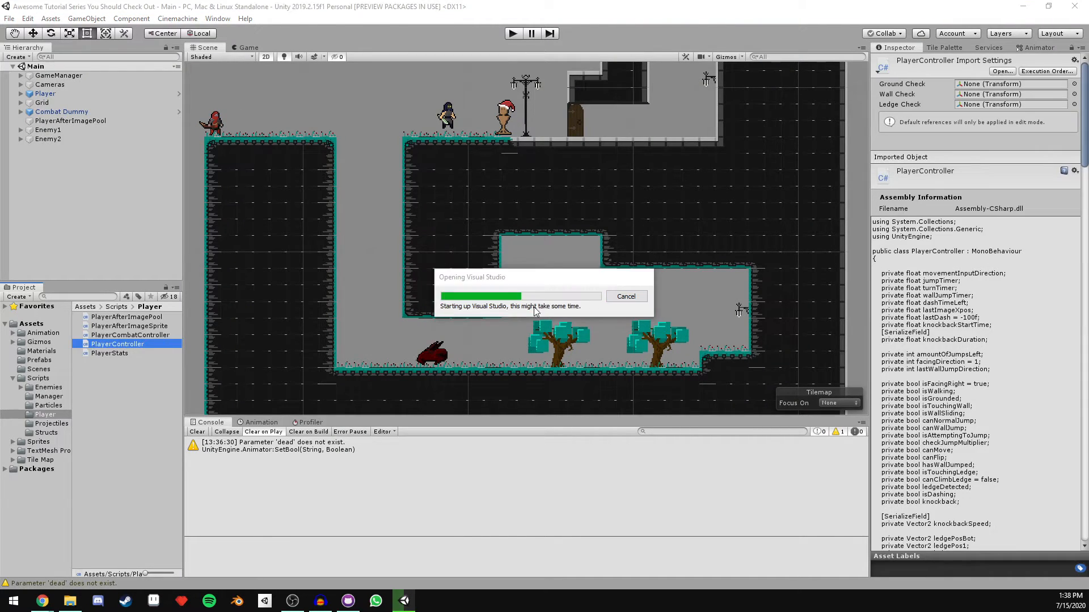
left_click(1071, 527)
scroll(556, 339, "down", 20)
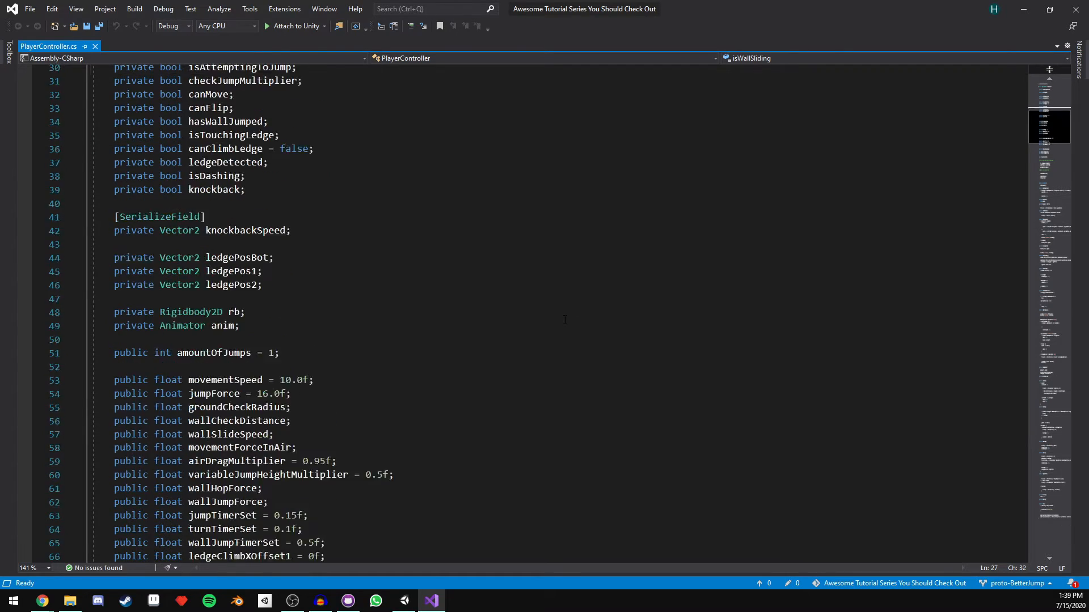
scroll(557, 339, "down", 7)
left_click(178, 322)
key("Return")
type("//Wow much code!")
key("ctrl+s")
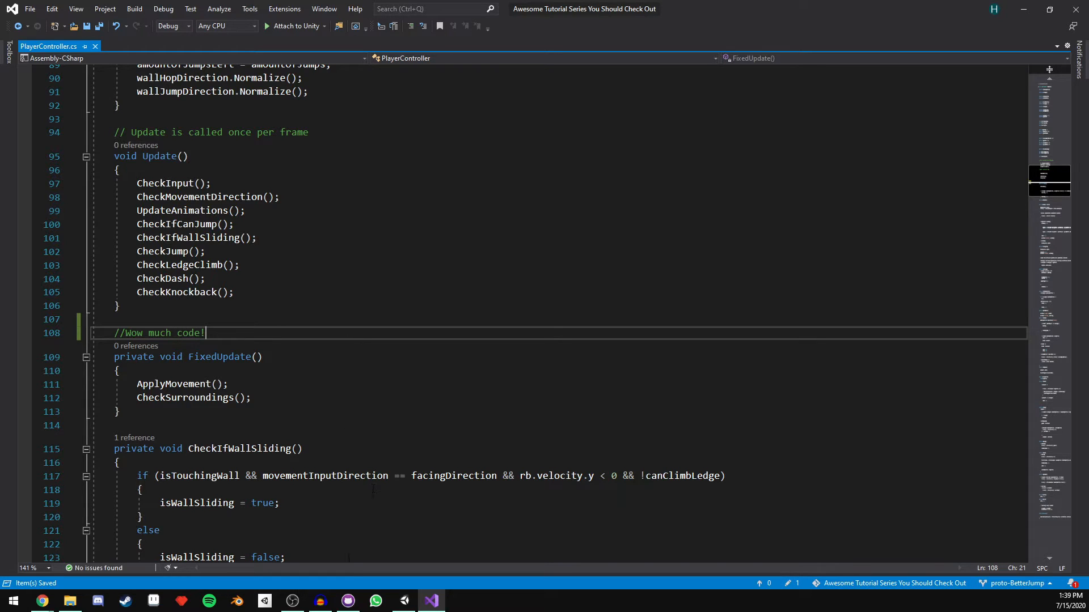
Step: In GitHub Desktop, commit the script change to proto-BetterJump with the summary "Made changes to jump code" and push it to origin
left_click(349, 601)
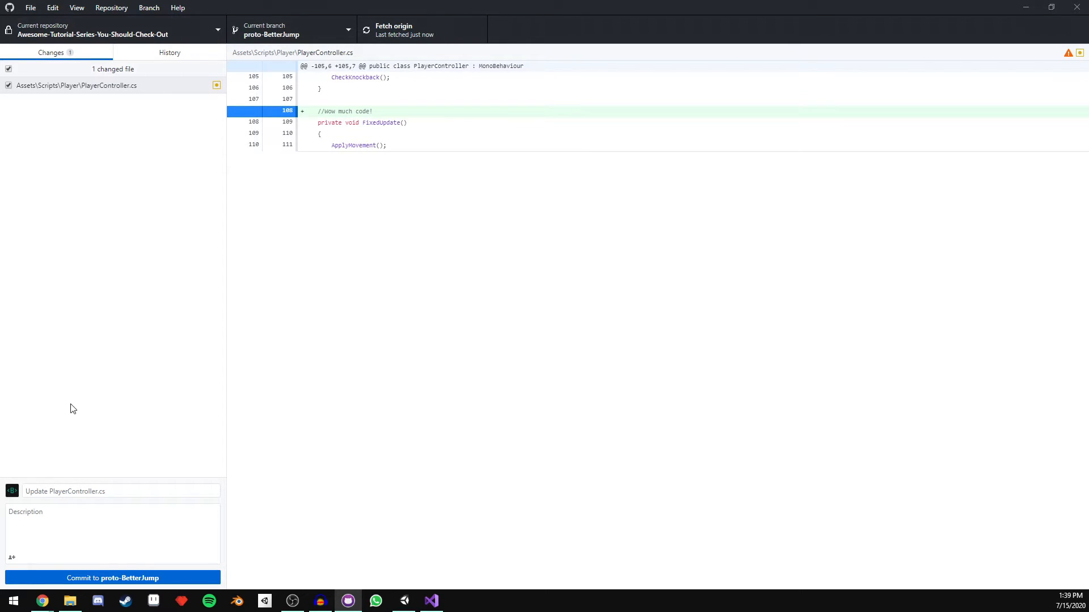
left_click(53, 489)
type("Made changes to jump code")
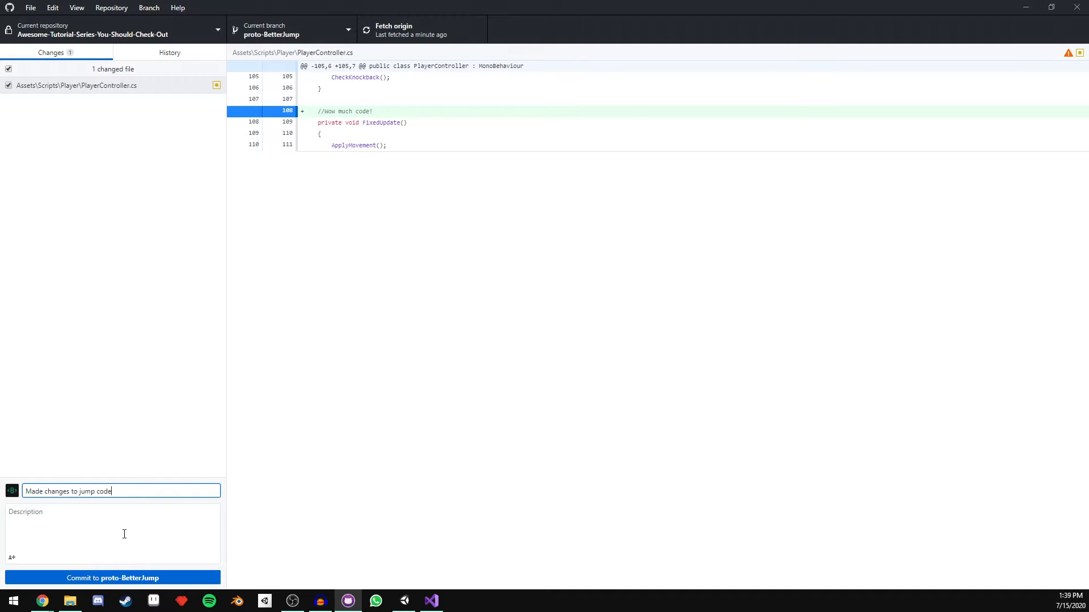
left_click(105, 578)
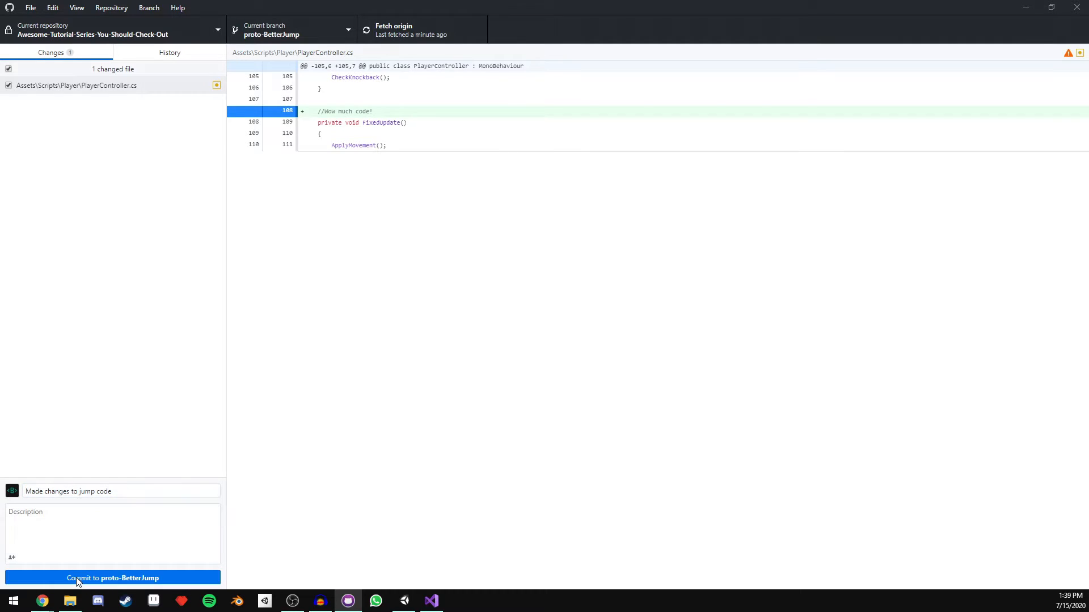
left_click(787, 169)
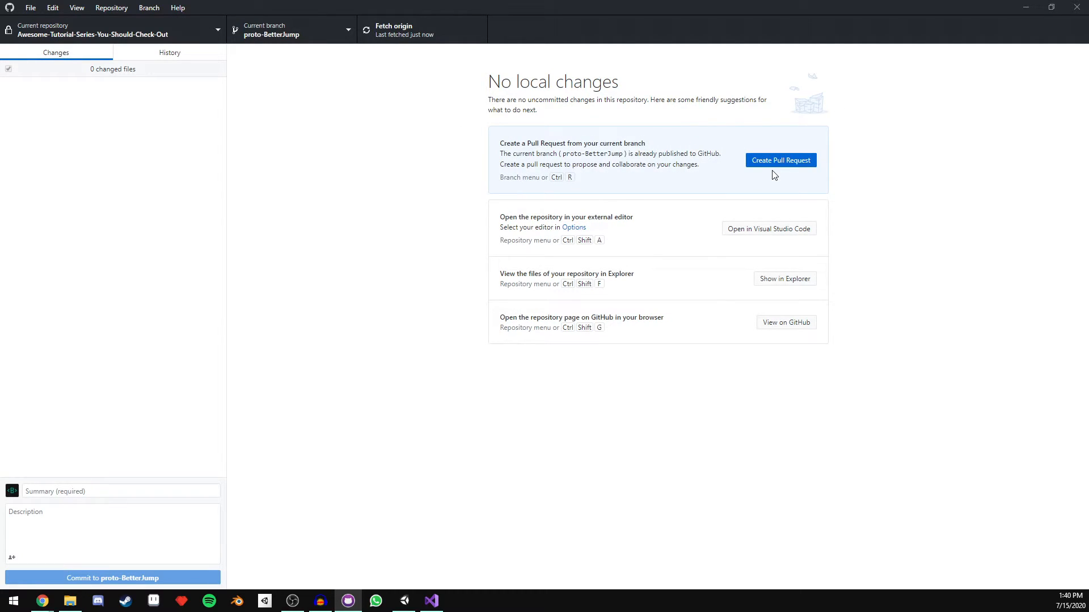
Step: Review the "Made changes to jump code" commit in the branch history
left_click(173, 56)
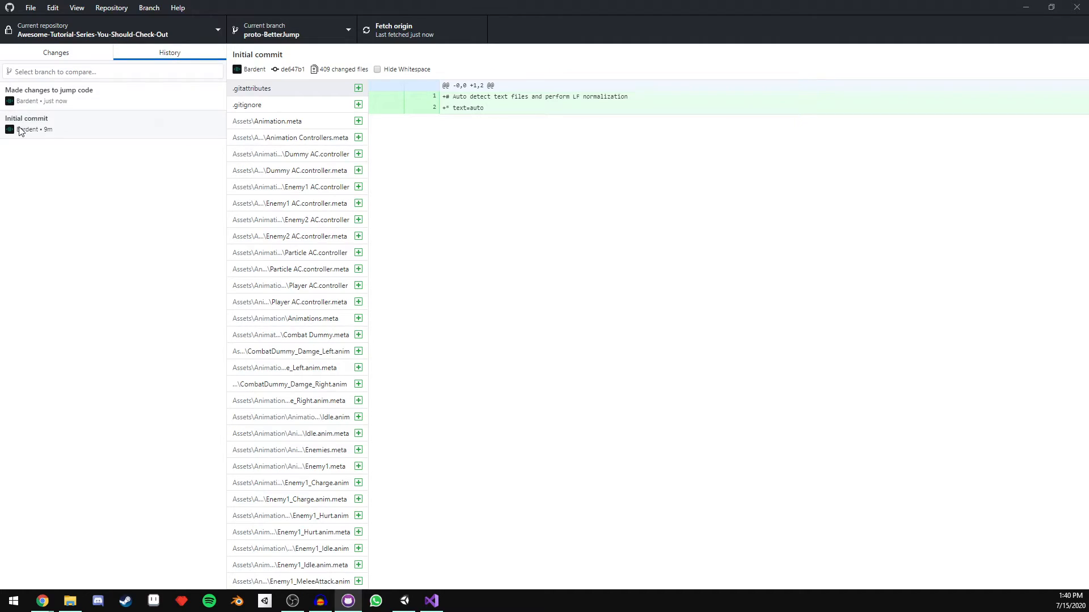
left_click(84, 105)
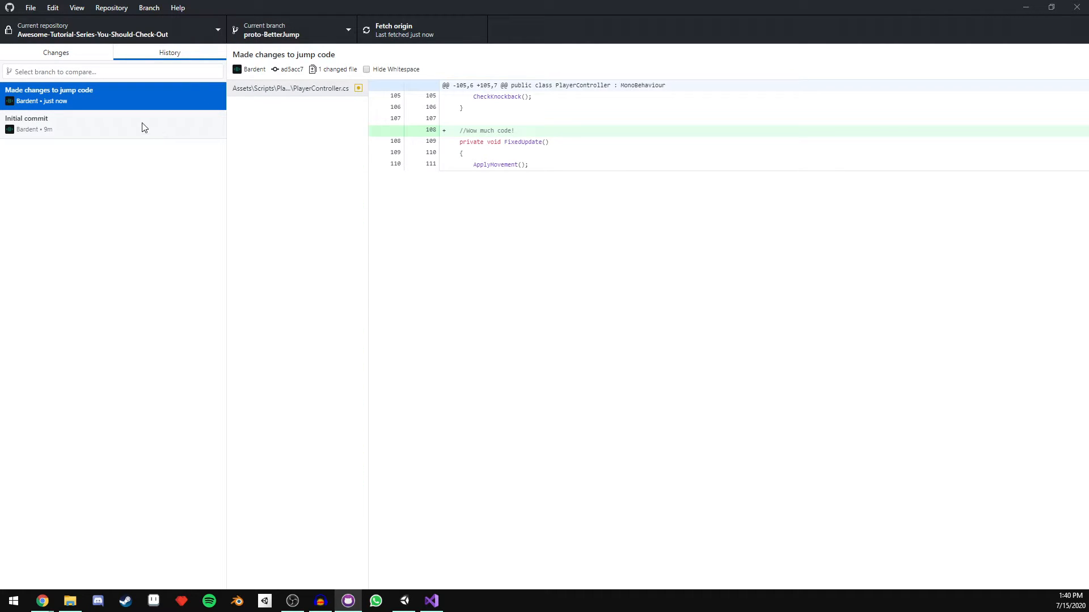
Step: Switch to master and back to proto-BetterJump, comparing PlayerController.cs in Visual Studio on each branch, and view the repository page on GitHub
left_click(285, 39)
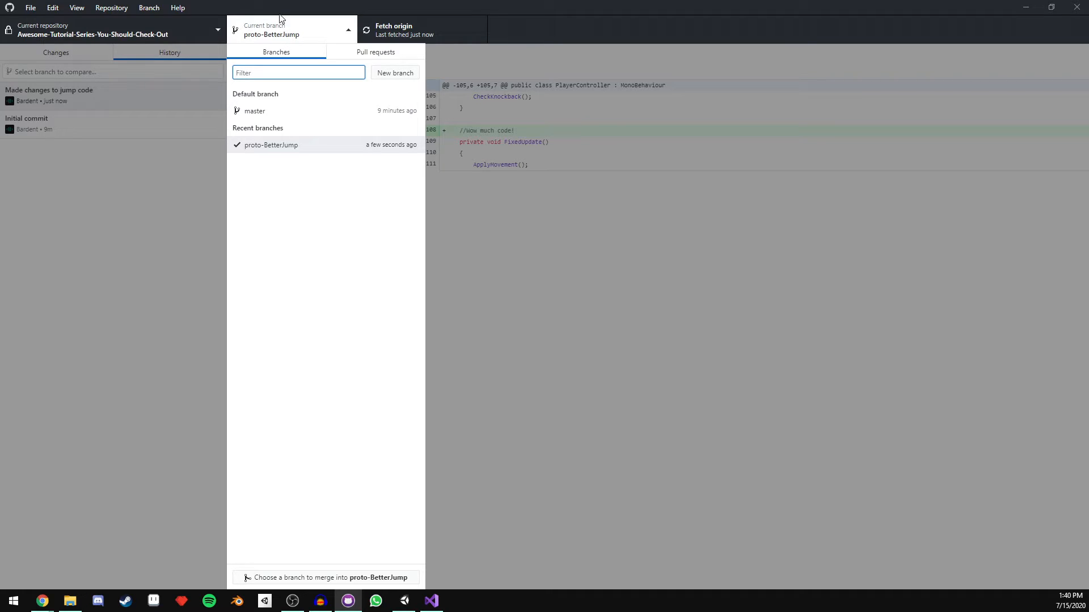
left_click(254, 117)
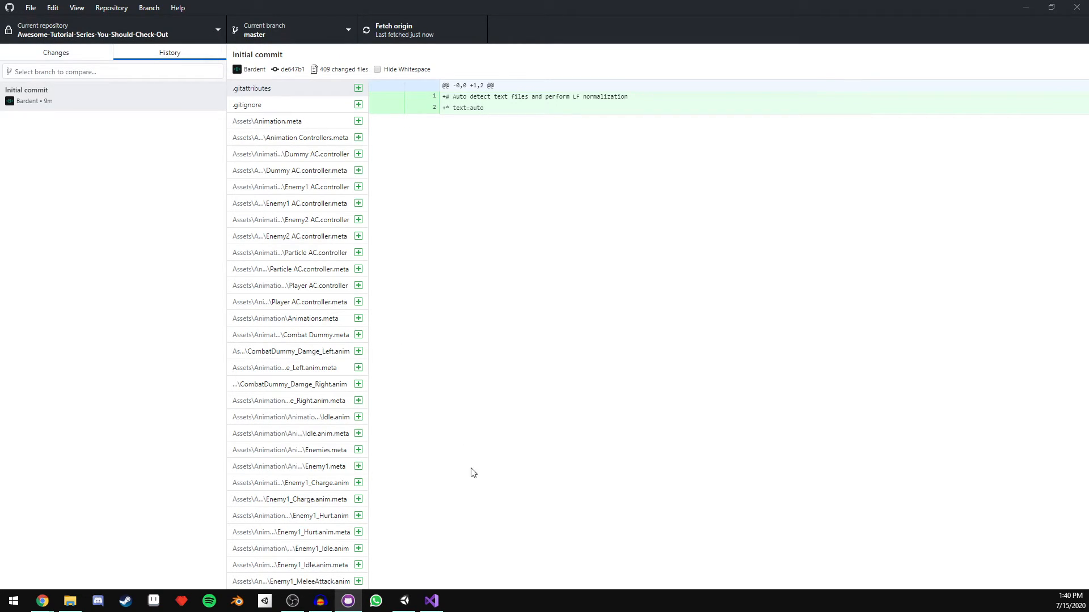
left_click(438, 611)
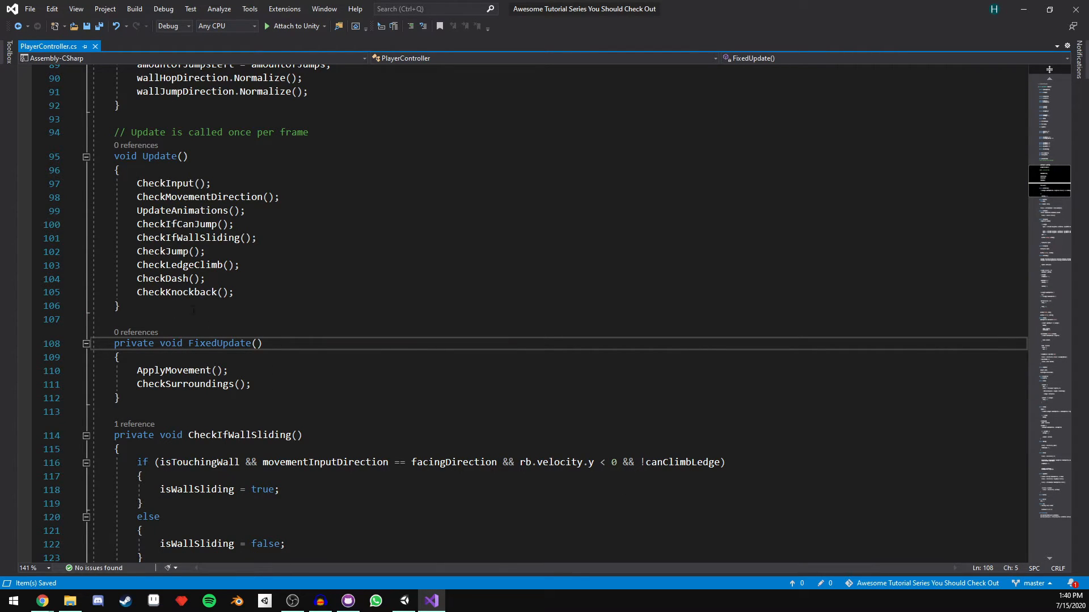
left_click(348, 601)
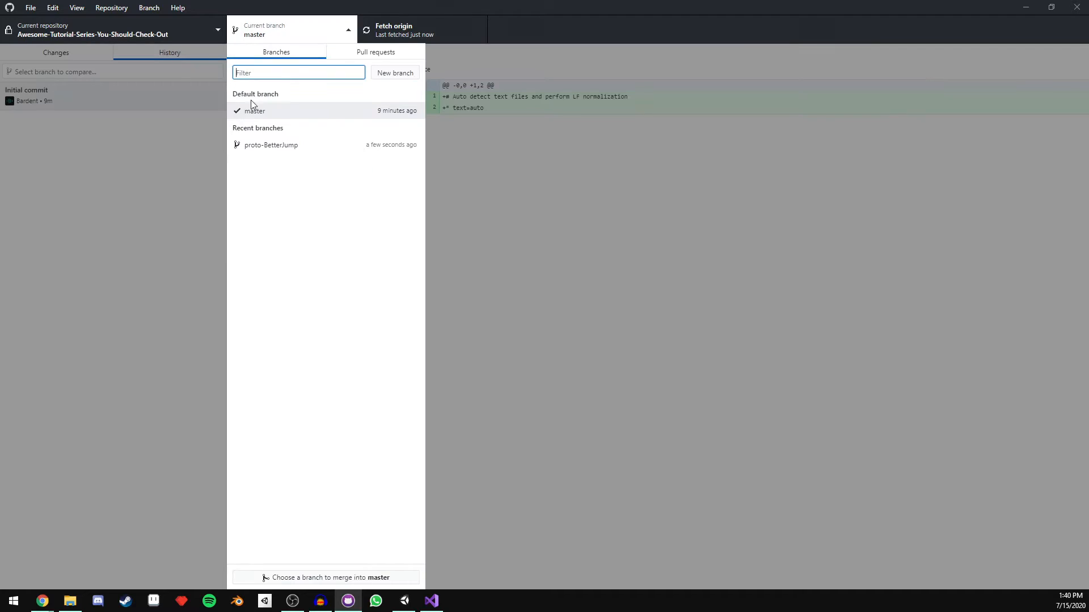
left_click(281, 150)
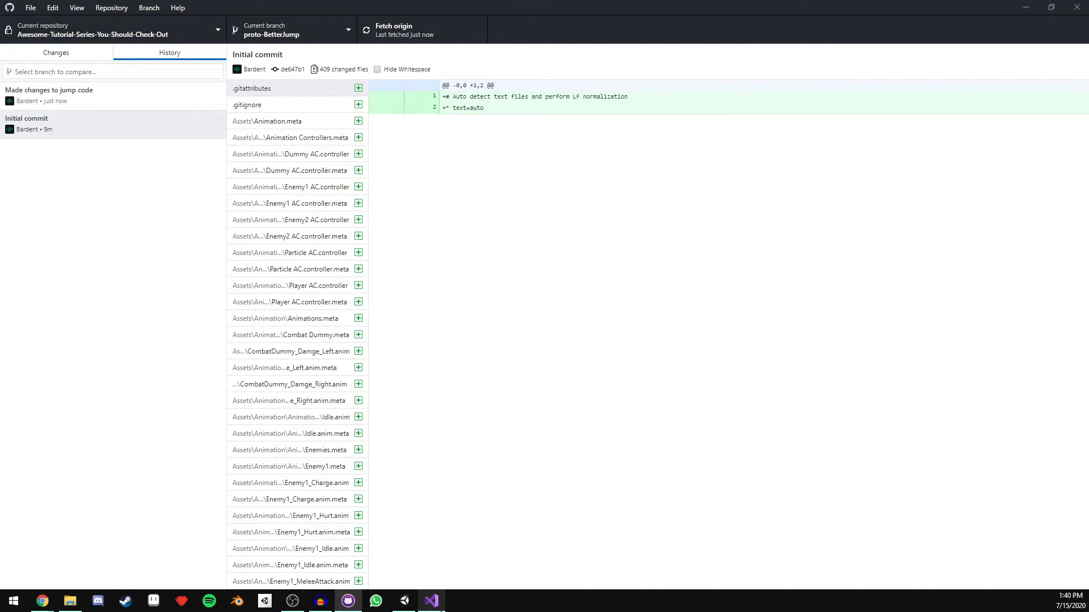
left_click(431, 601)
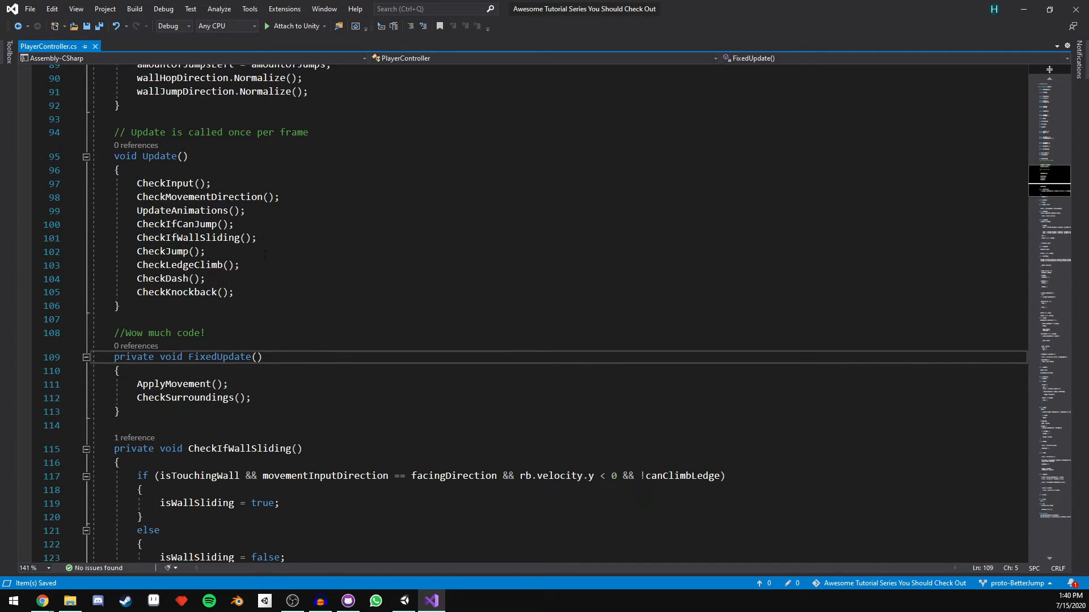
mouse_move(42, 601)
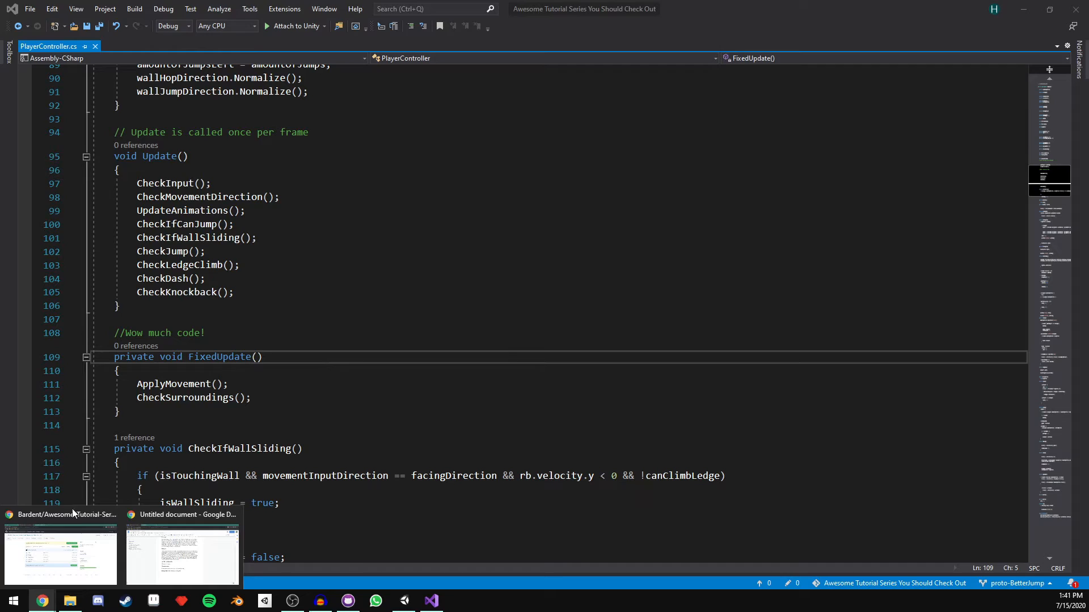
left_click(79, 536)
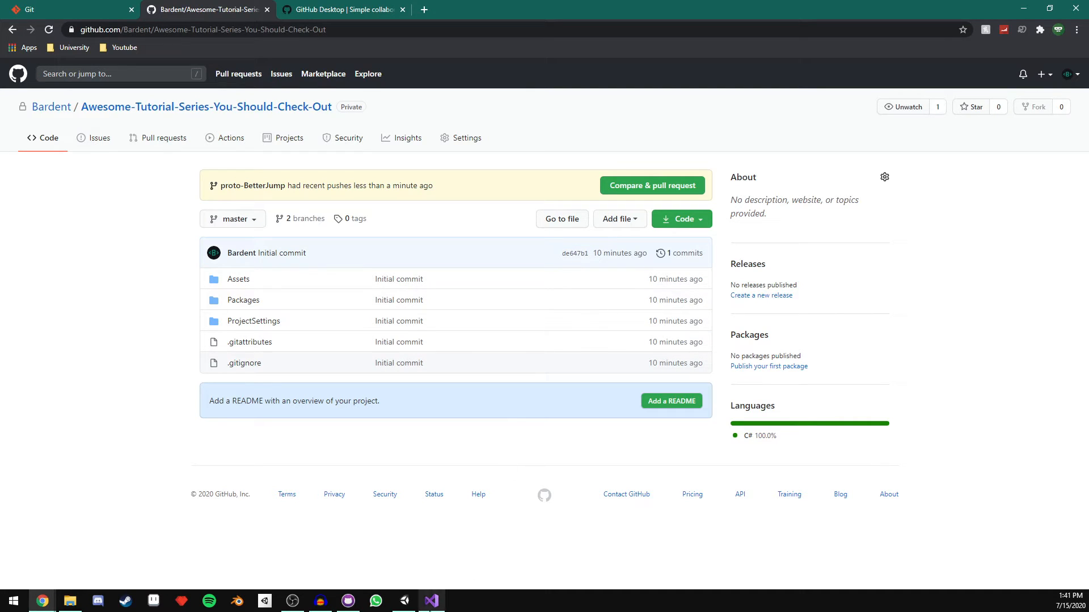
Step: In Visual Studio, add the comment "//This Dash is super cool!" below the return line in GetDashStatus
left_click(432, 601)
scroll(280, 365, "down", 6)
left_click(256, 409)
key("Return")
type("//This Dash is super cool!")
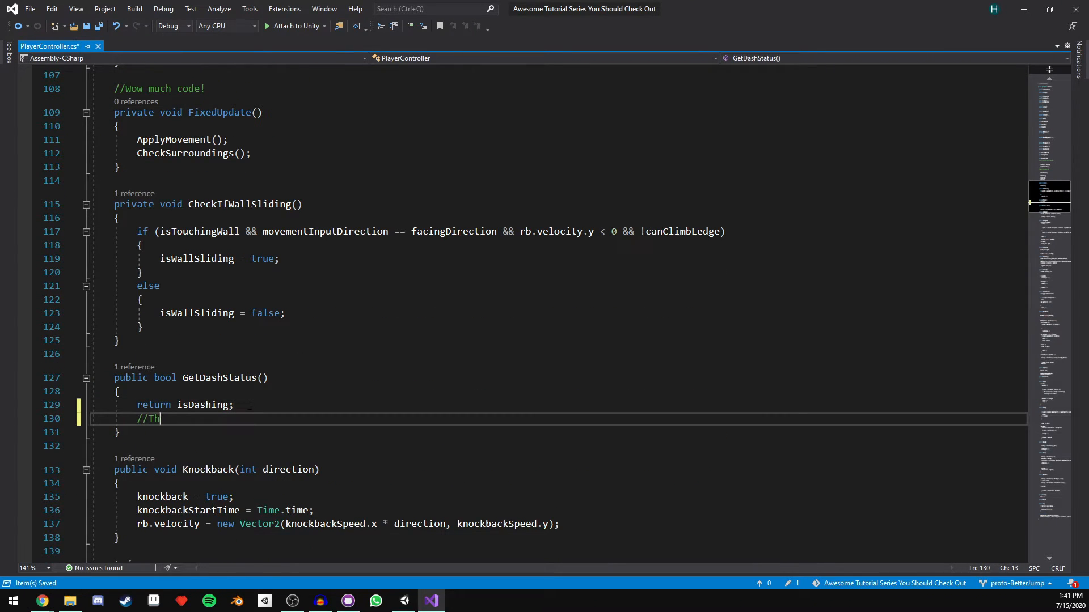
Step: Add the comment "//Is this really the best way to do this?" after the else block in CheckLedgeClimb and save the script
scroll(256, 408, "down", 13)
left_click(172, 349)
key("Return")
type("//Is this really the best way to do this?")
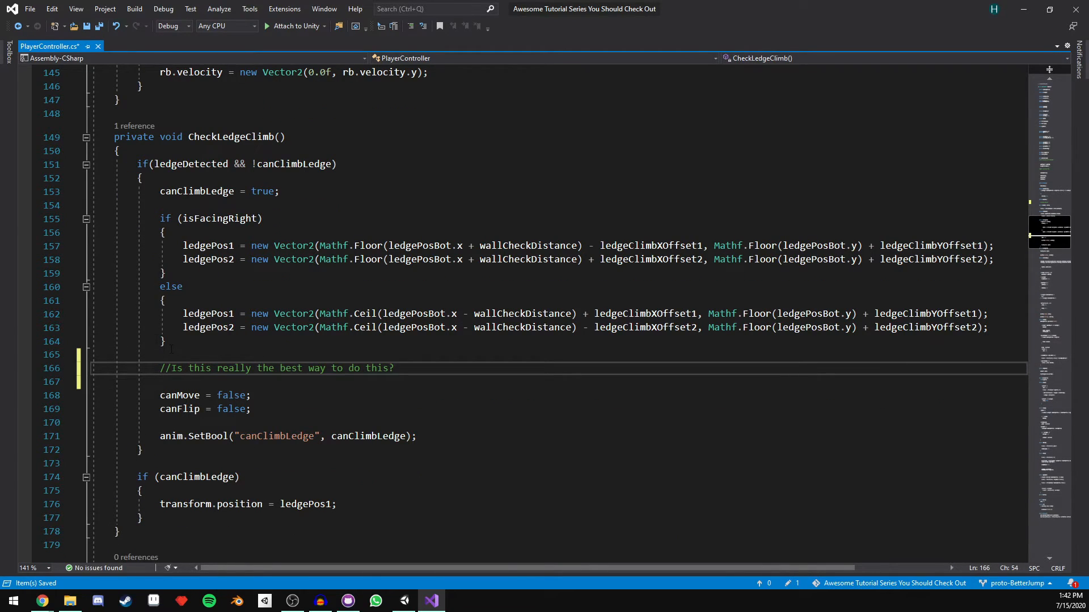
left_click(239, 273)
scroll(238, 273, "up", 2)
key("ctrl+s")
Step: In GitHub Desktop, commit the new comments to proto-BetterJump with the summary "criticizing code" and push the commit to origin
left_click(348, 601)
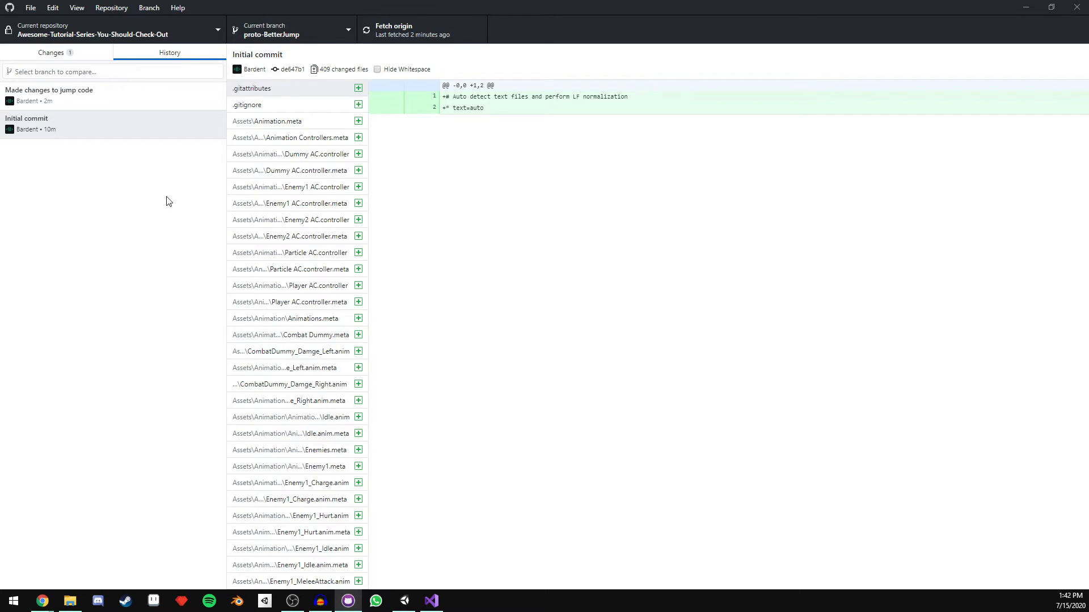
key("ctrl+1")
left_click(80, 493)
type("criticizing code")
left_click(128, 575)
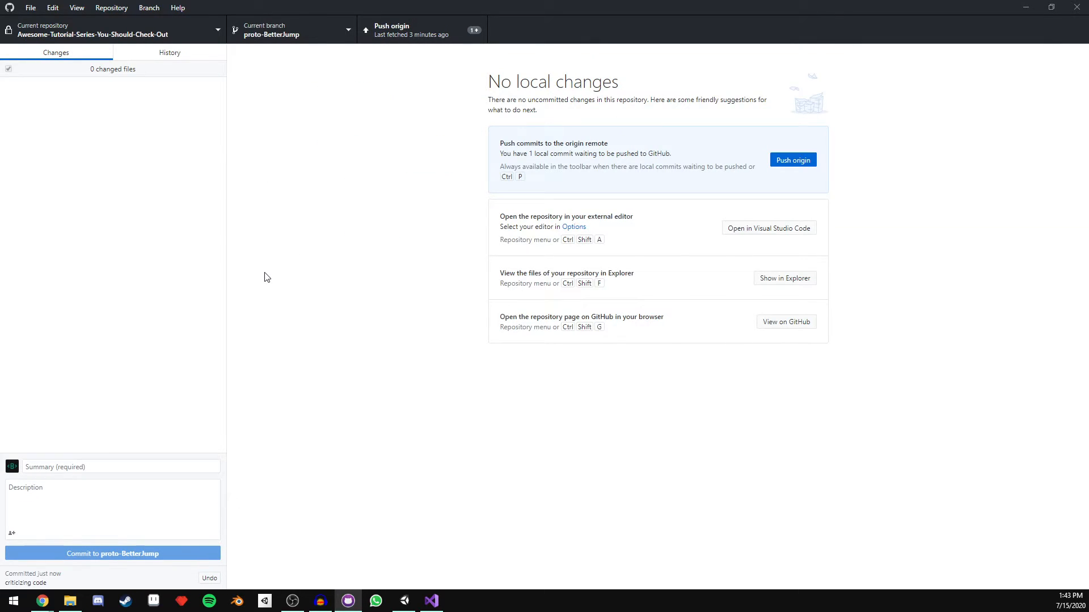
left_click(793, 159)
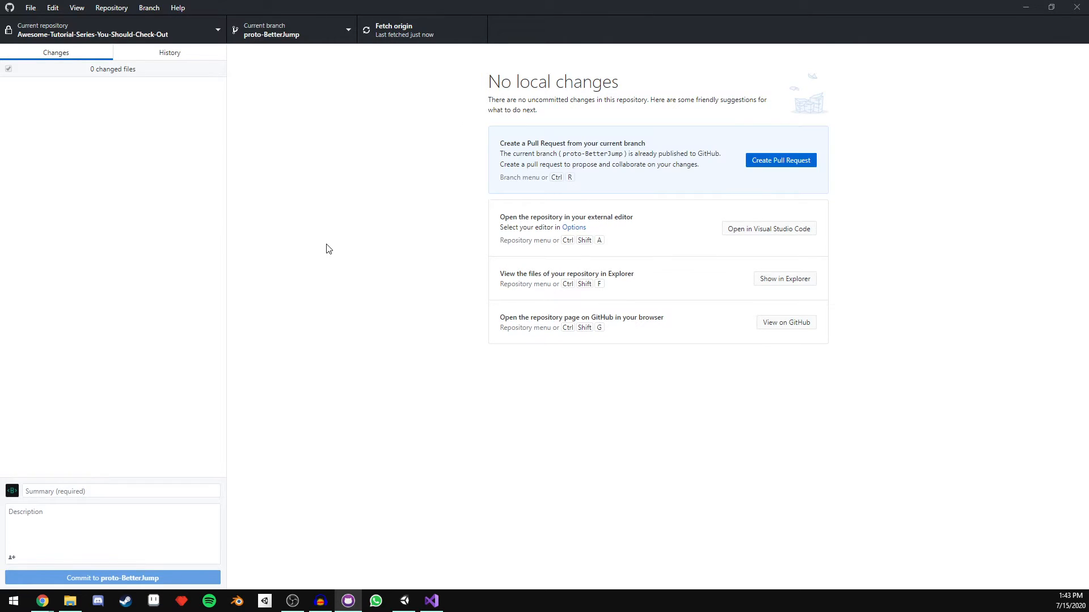
Step: In Visual Studio, add the comment "//No :(" on a new line below the "best way" question in CheckLedgeClimb
left_click(431, 601)
left_click(439, 448)
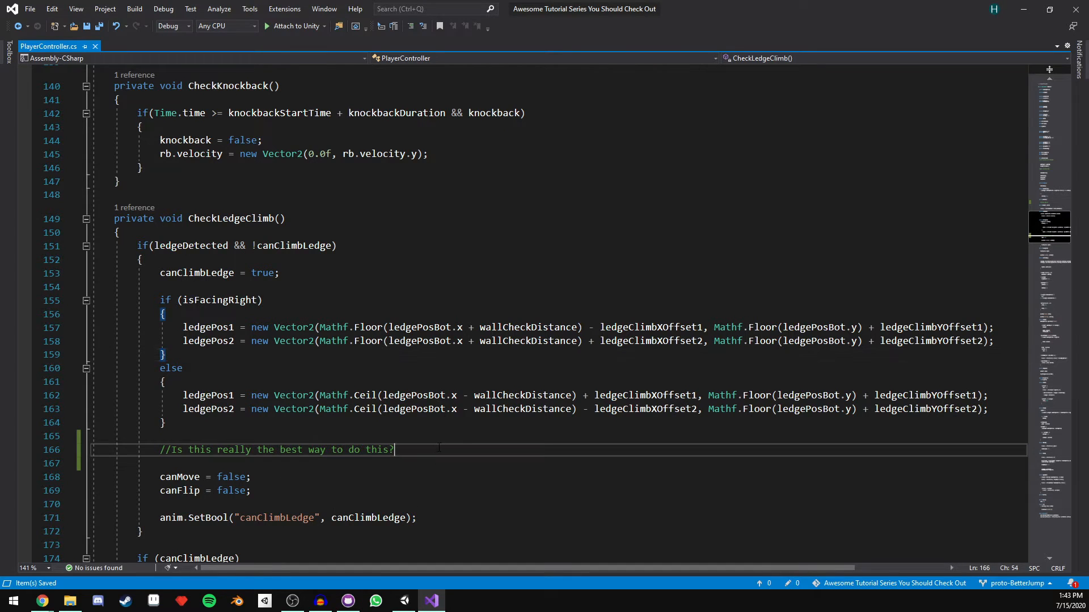
key("Return")
type("//No :(")
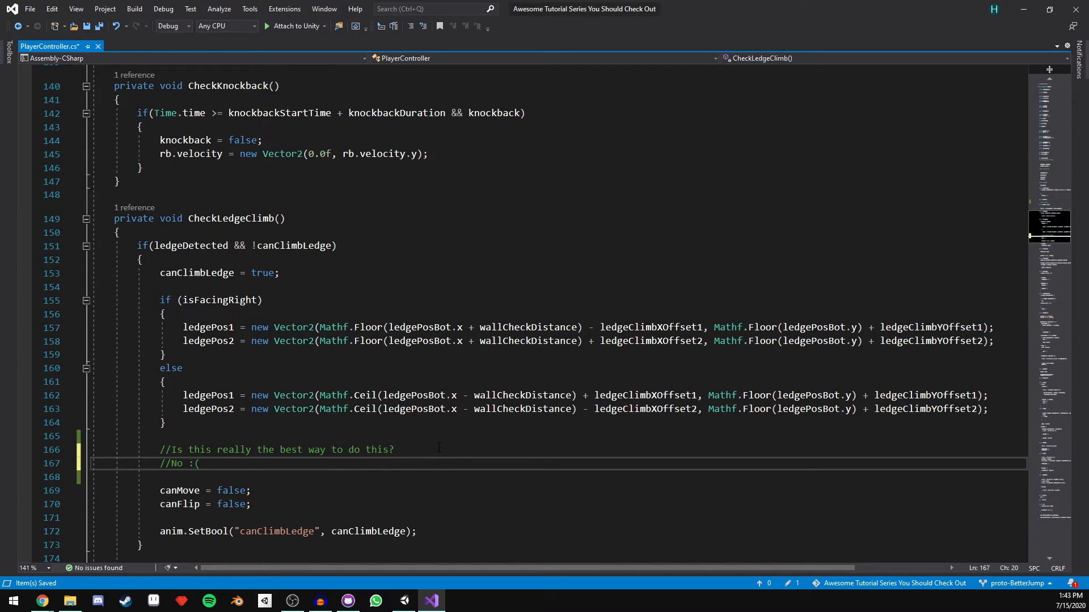
Step: Save the script, then in GitHub Desktop commit it to proto-BetterJump with the summary "responded to hate" and push to origin
key("ctrl+s")
key("alt+Tab")
left_click(112, 492)
type("responded to hate")
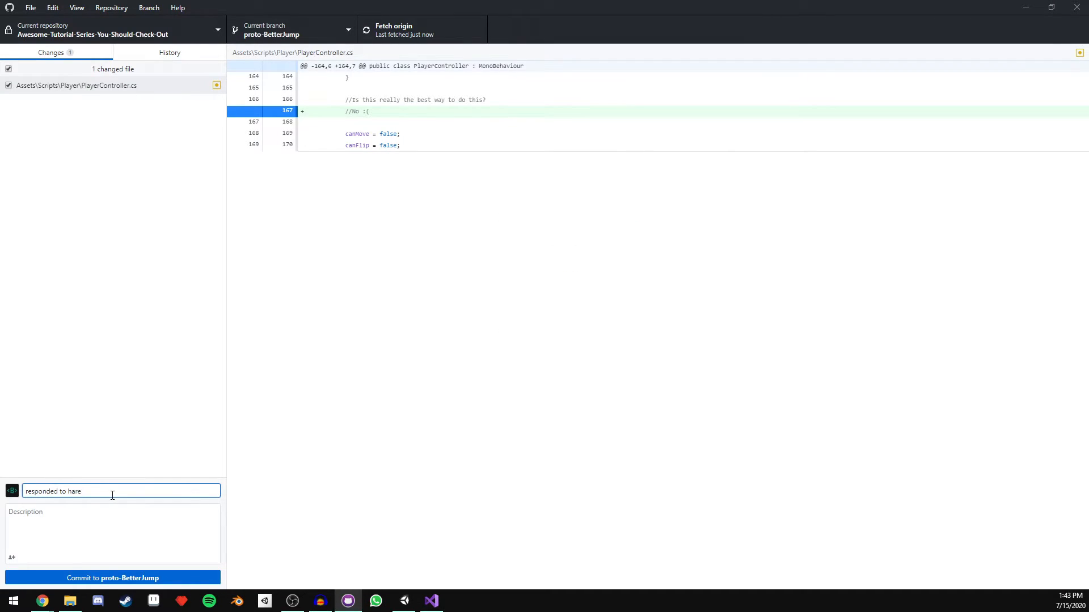
key("ctrl+Return")
left_click(805, 161)
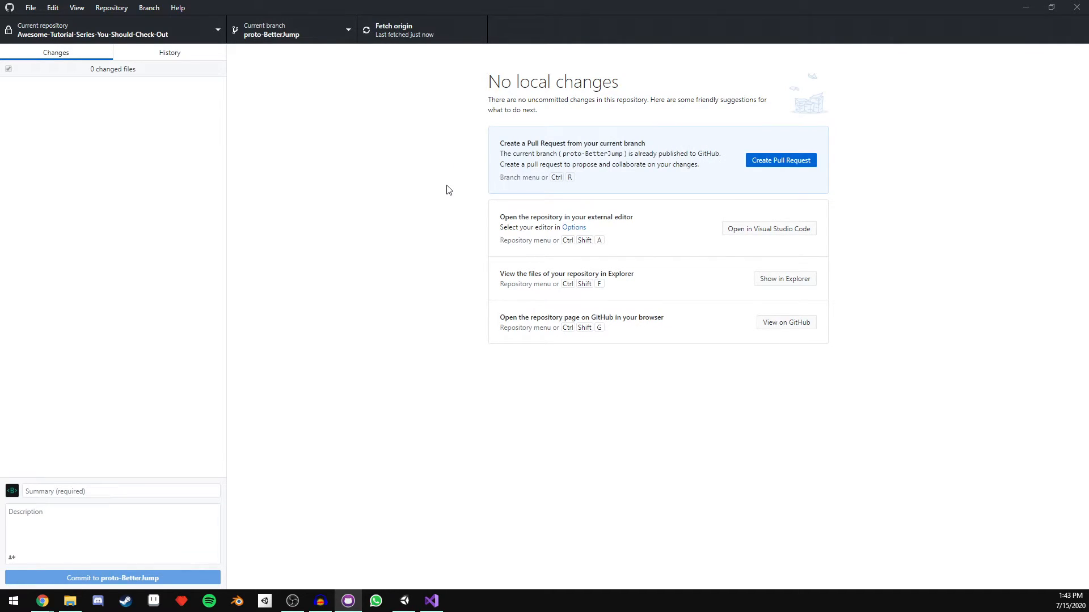
Step: Review the commit history, then switch to Chrome and view the proto-BetterJump branch of the repository on GitHub
left_click(164, 53)
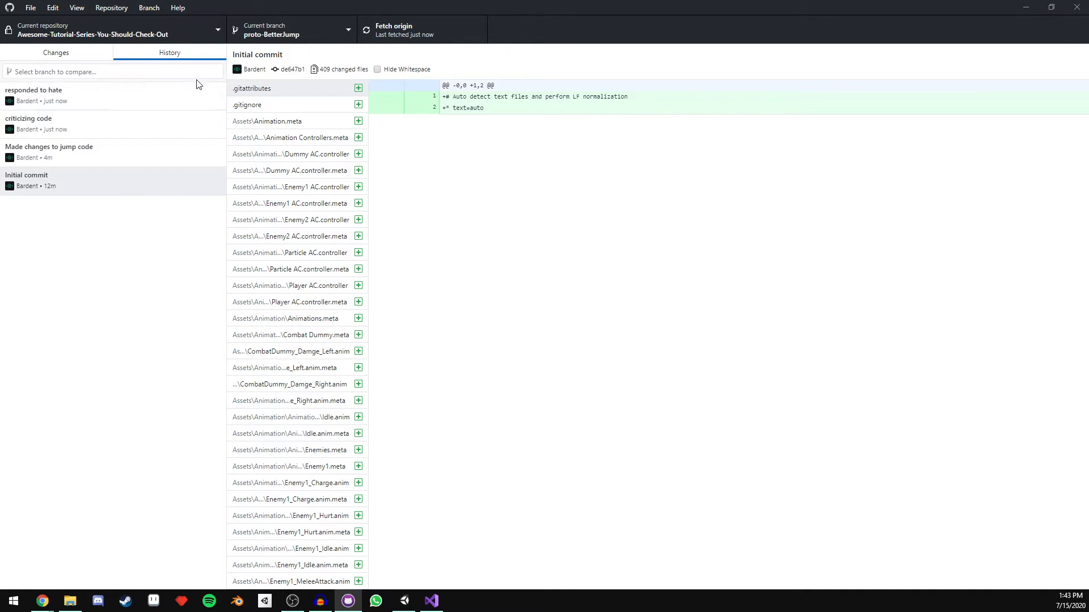
mouse_move(42, 599)
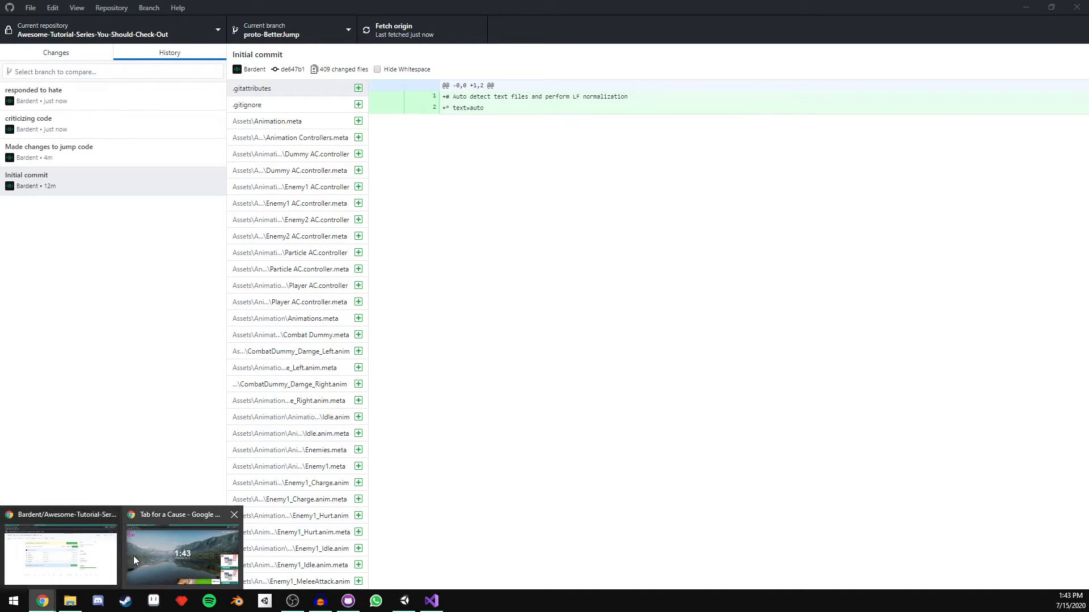
left_click(145, 558)
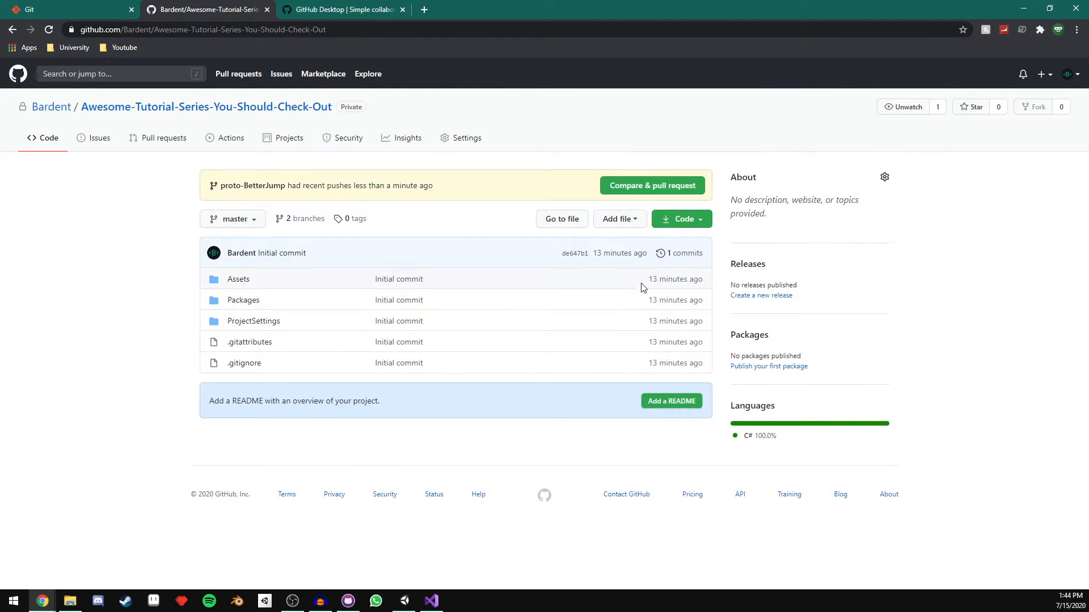
left_click(256, 219)
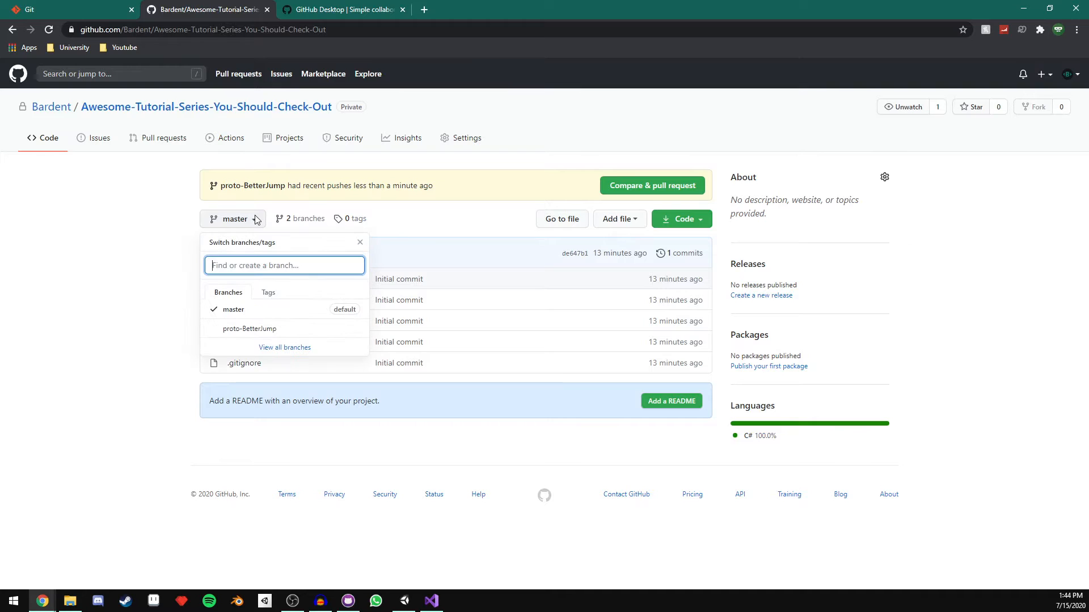
left_click(258, 333)
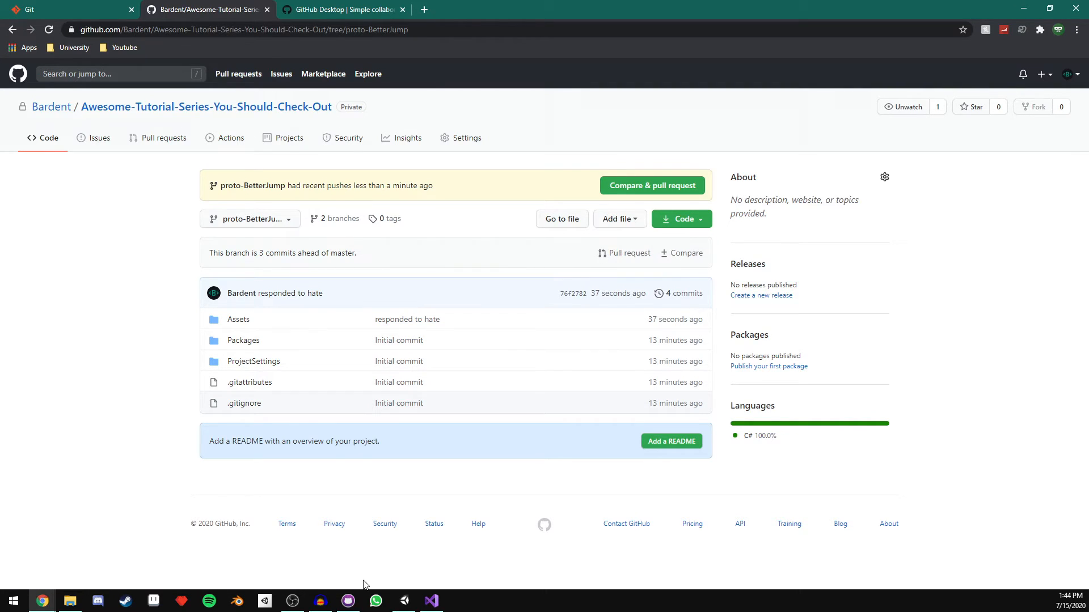
Step: From GitHub Desktop, create a pull request titled "Proto better jump" to merge proto-BetterJump into master
left_click(347, 601)
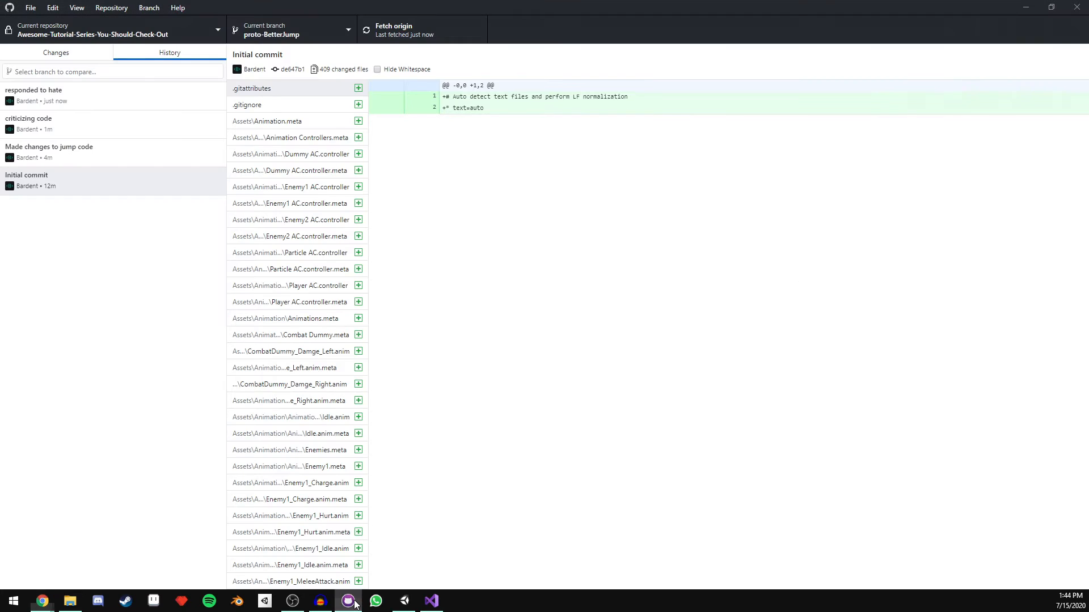
left_click(33, 58)
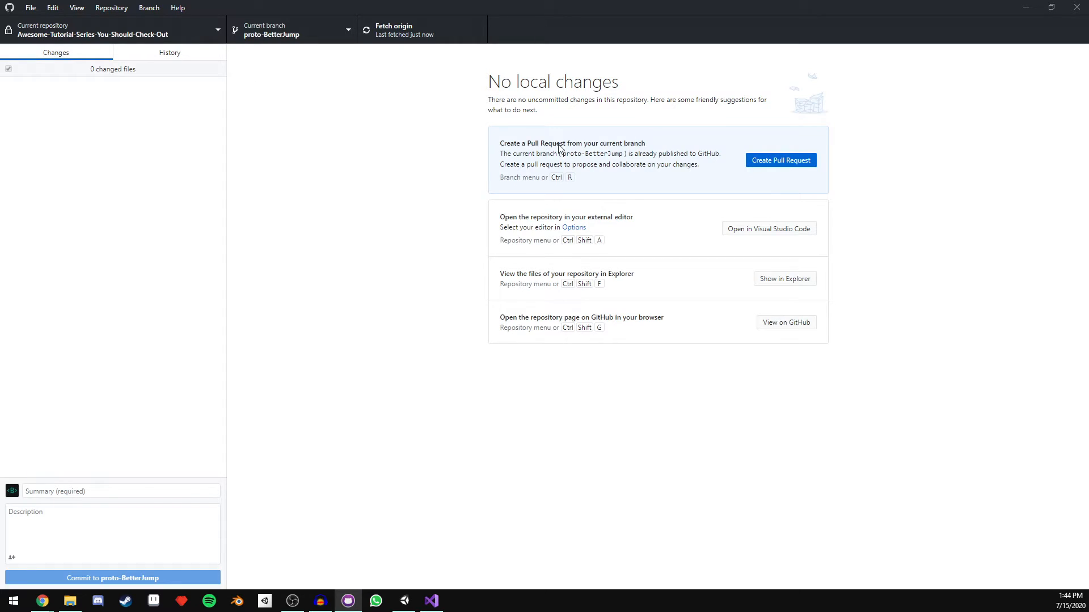
left_click(786, 161)
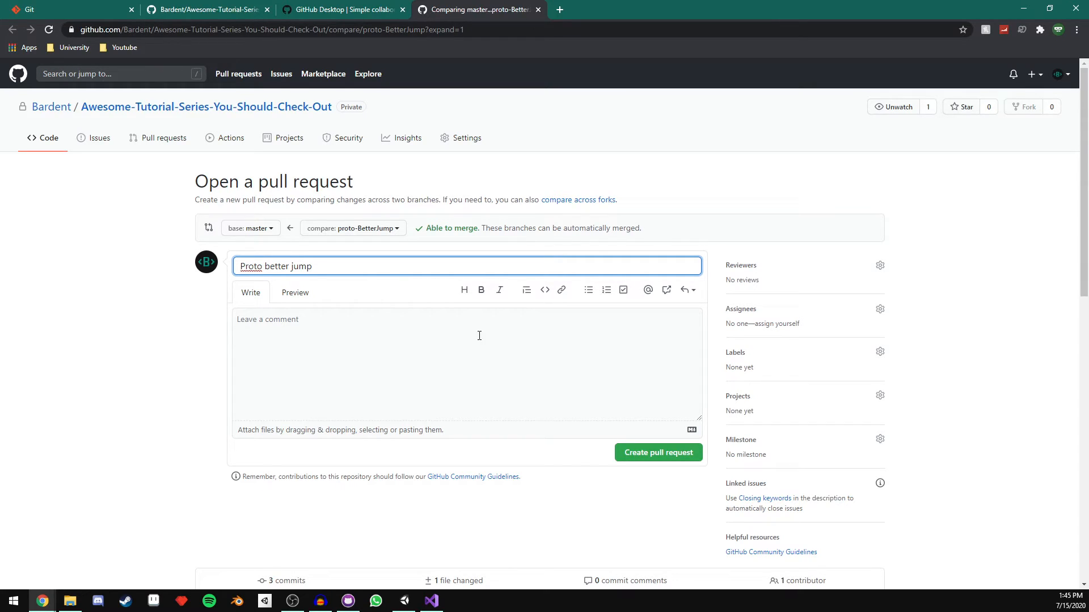
left_click(660, 453)
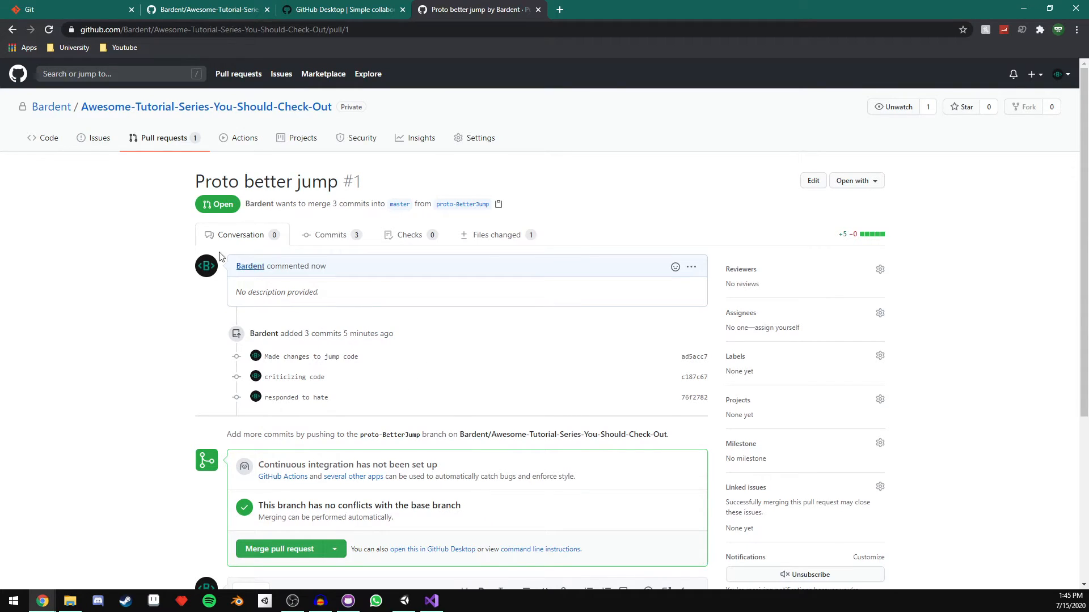
Step: Review the pull request's commits and the changed lines in PlayerController.cs
scroll(375, 238, "down", 1)
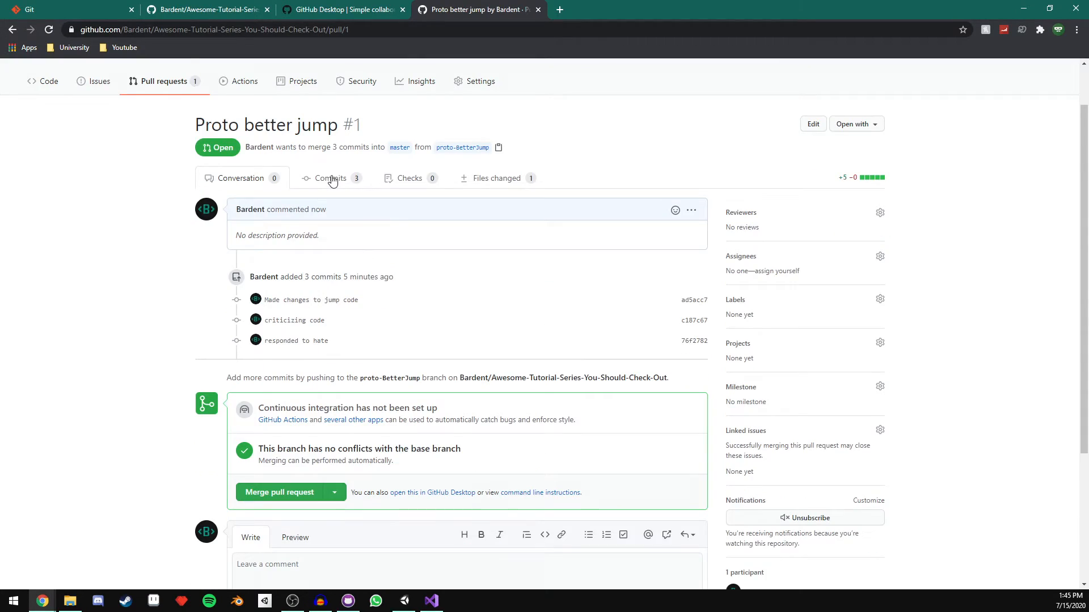
left_click(327, 183)
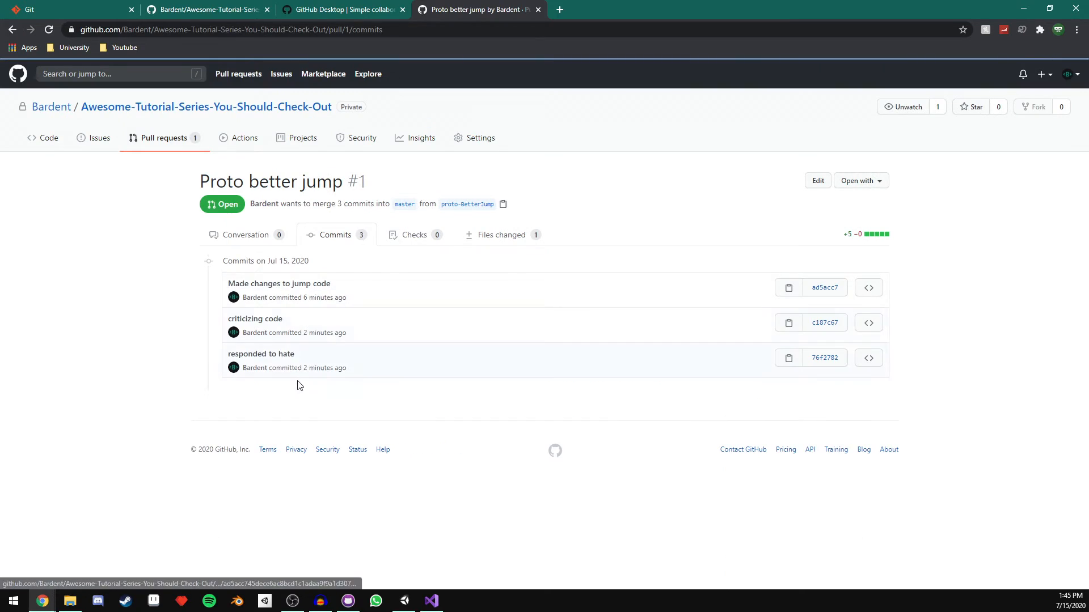
left_click(512, 250)
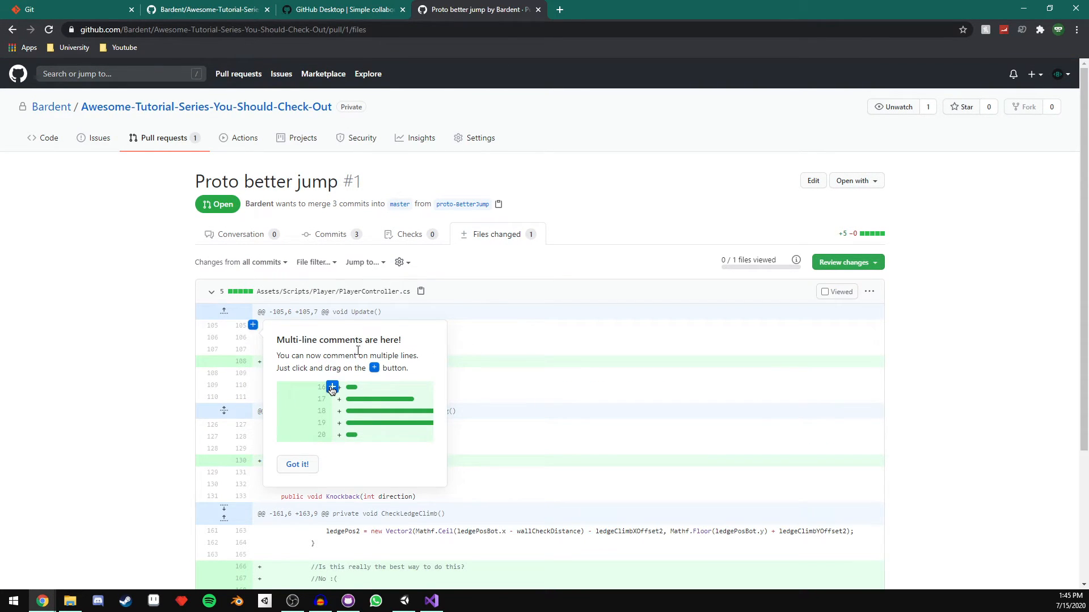
scroll(406, 267, "down", 6)
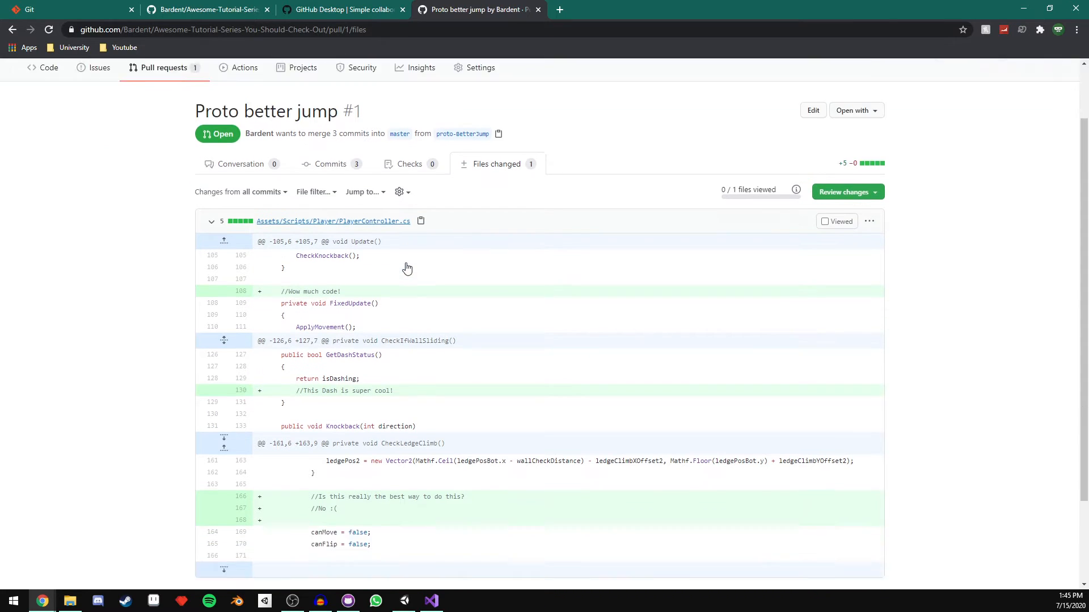
scroll(411, 267, "up", 6)
scroll(482, 237, "down", 1)
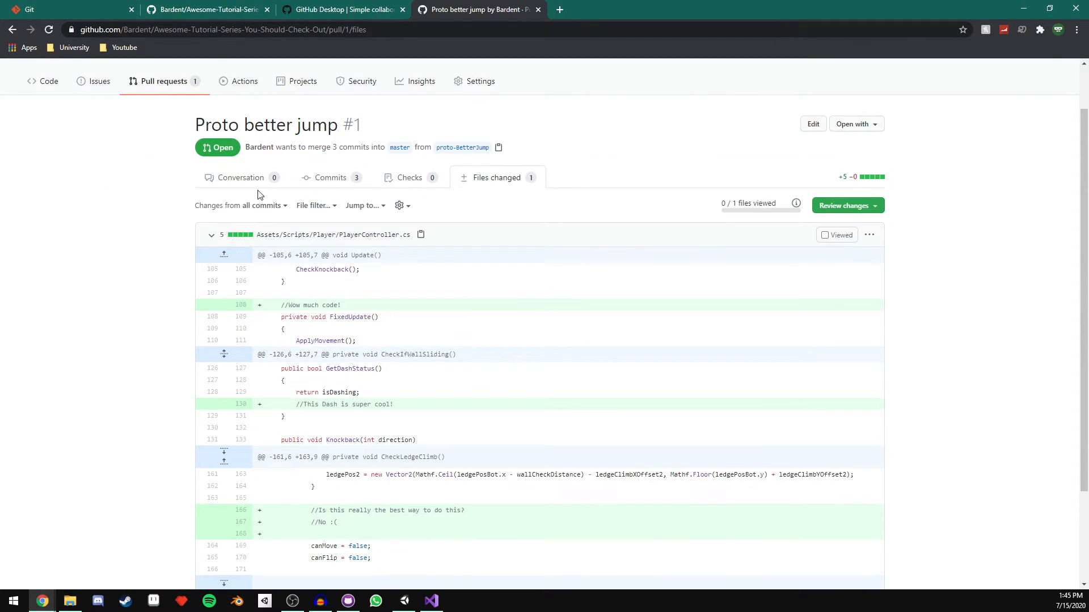
Step: Return to the pull request's conversation and merge it into master, confirming the merge
left_click(240, 182)
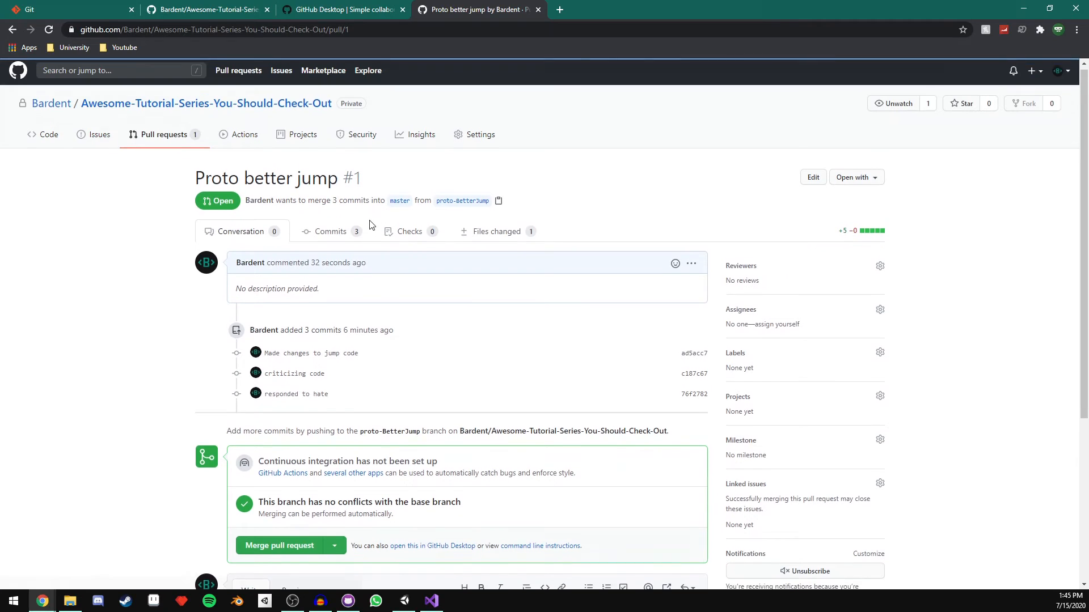
scroll(358, 374, "down", 1)
scroll(277, 501, "down", 1)
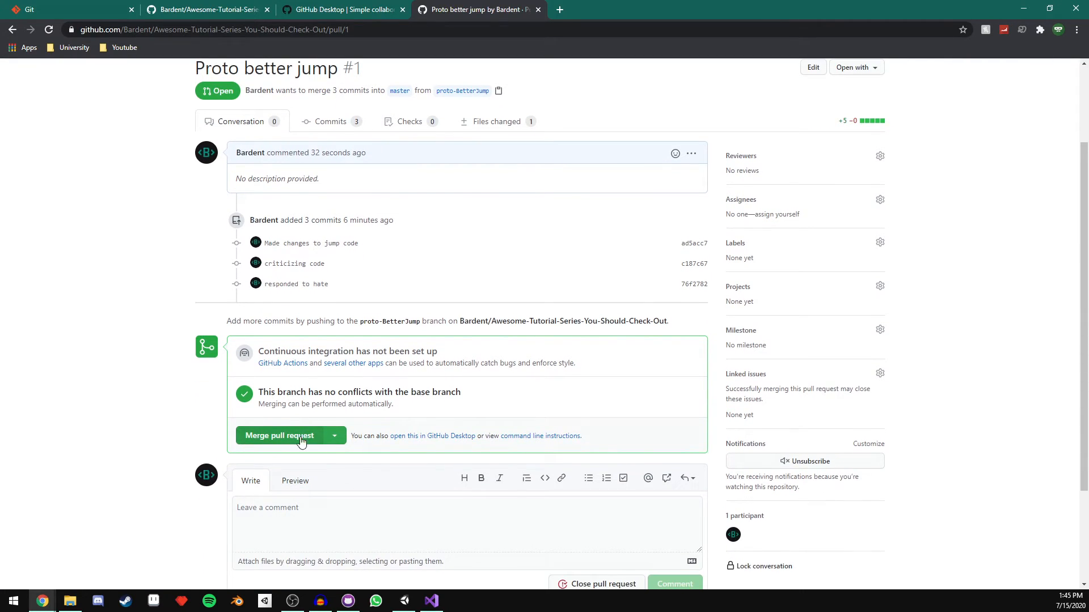
left_click(272, 437)
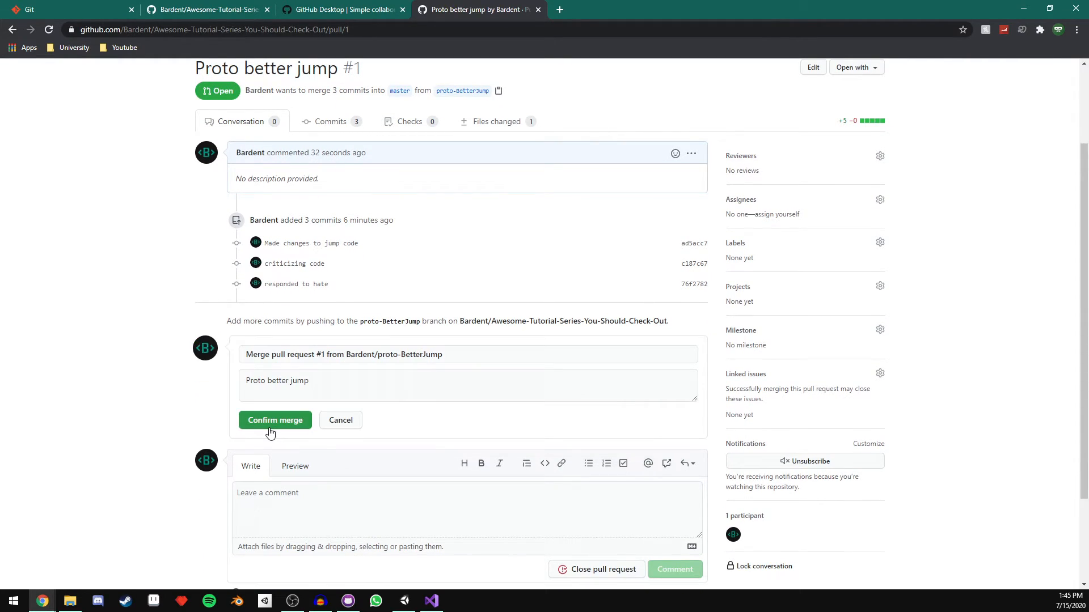
left_click(270, 425)
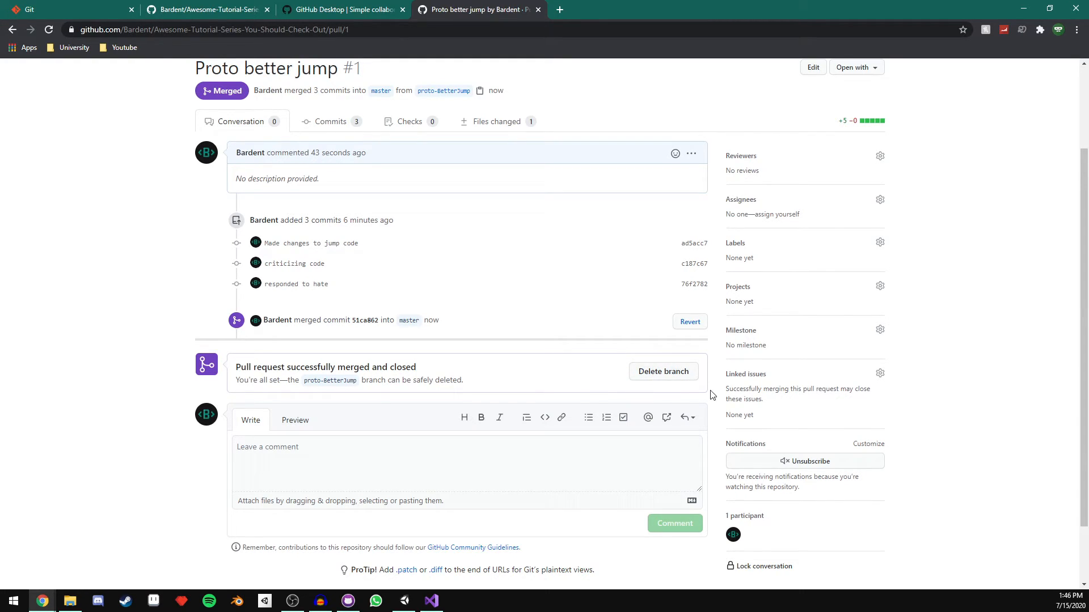
Step: On the master branch, open Assets/Scripts/Player/PlayerController.cs and check it for the merged comments
scroll(544, 397, "up", 3)
left_click(57, 138)
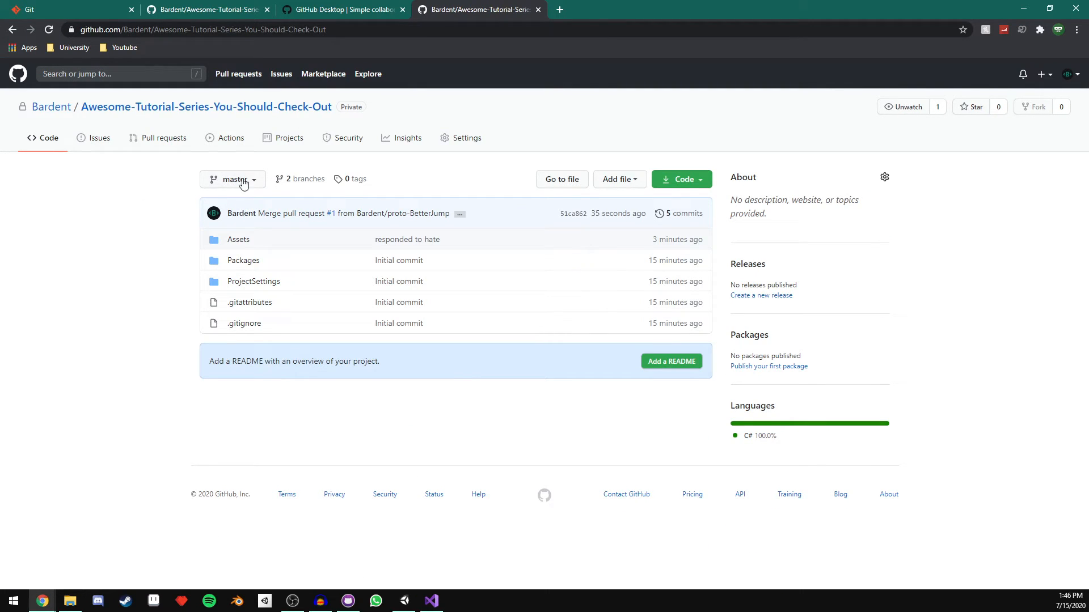
left_click(241, 238)
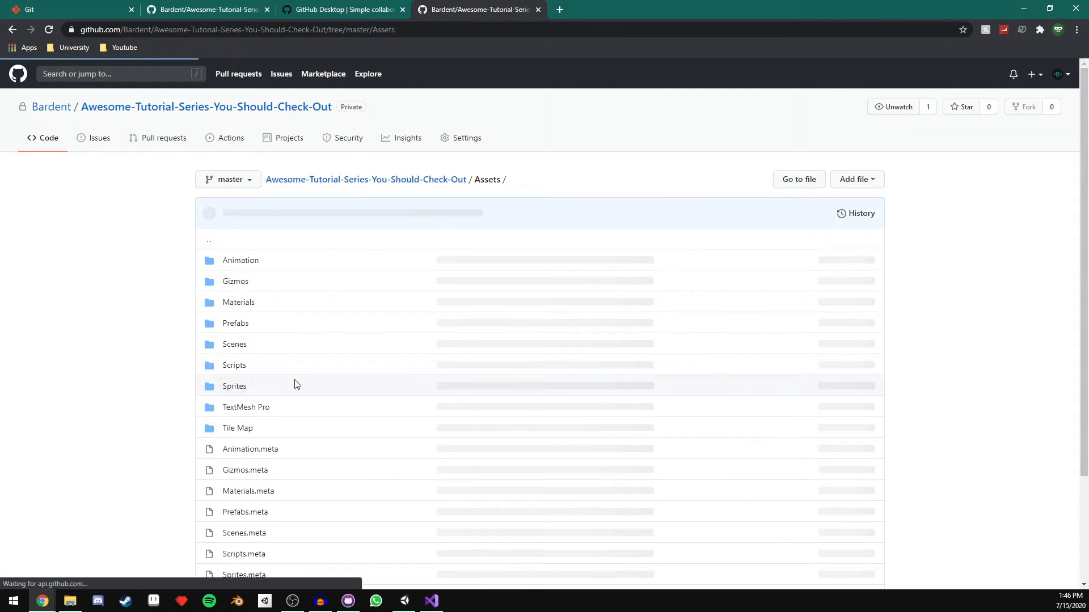
left_click(237, 366)
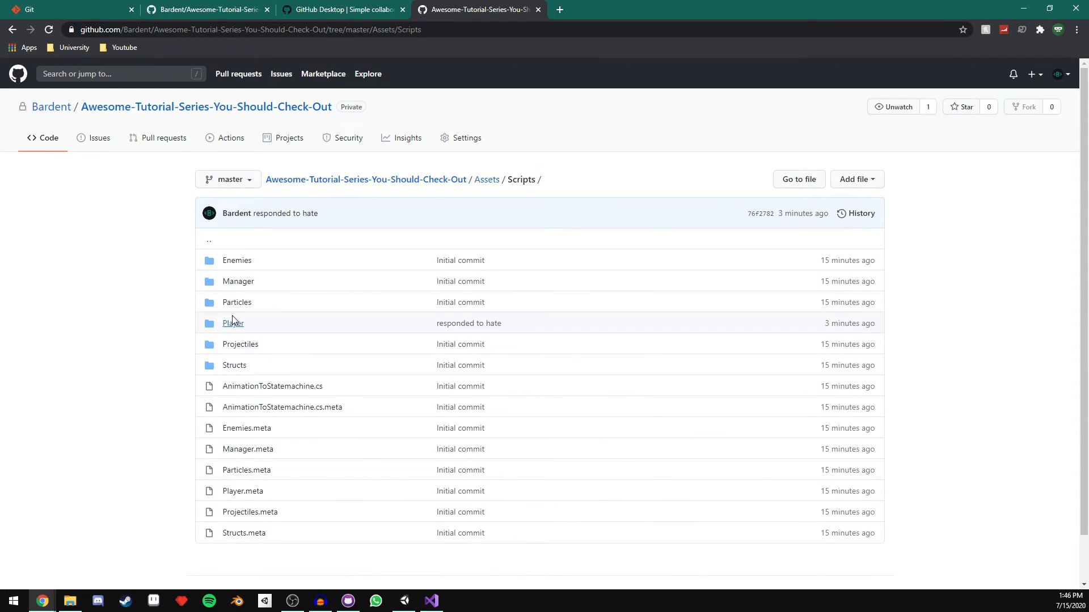
left_click(235, 332)
left_click(228, 386)
scroll(362, 306, "down", 12)
scroll(362, 305, "down", 17)
left_click_drag(275, 413, 318, 427)
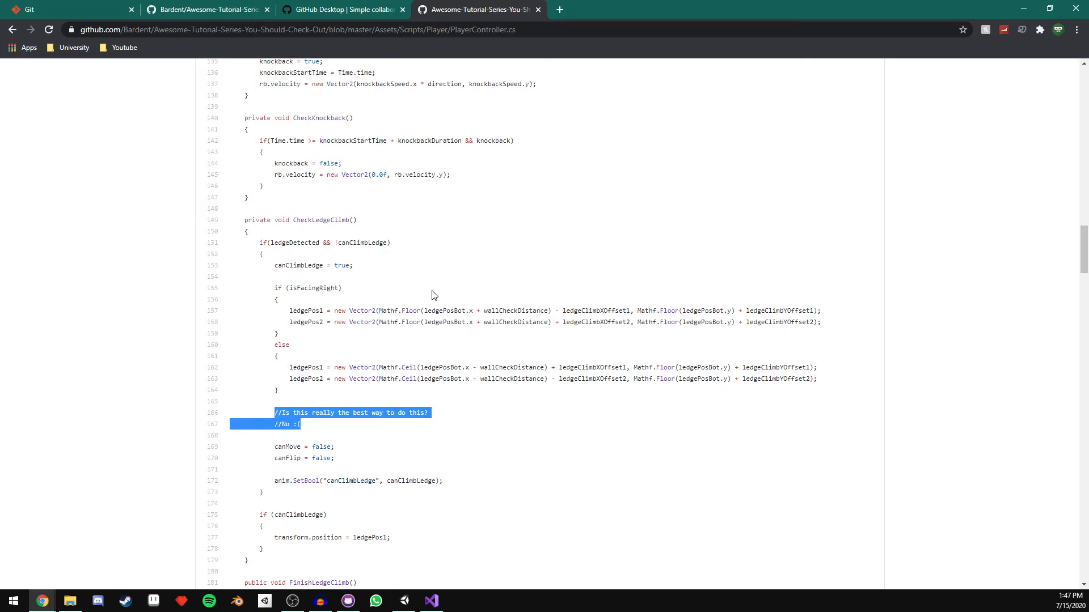
scroll(397, 286, "up", 10)
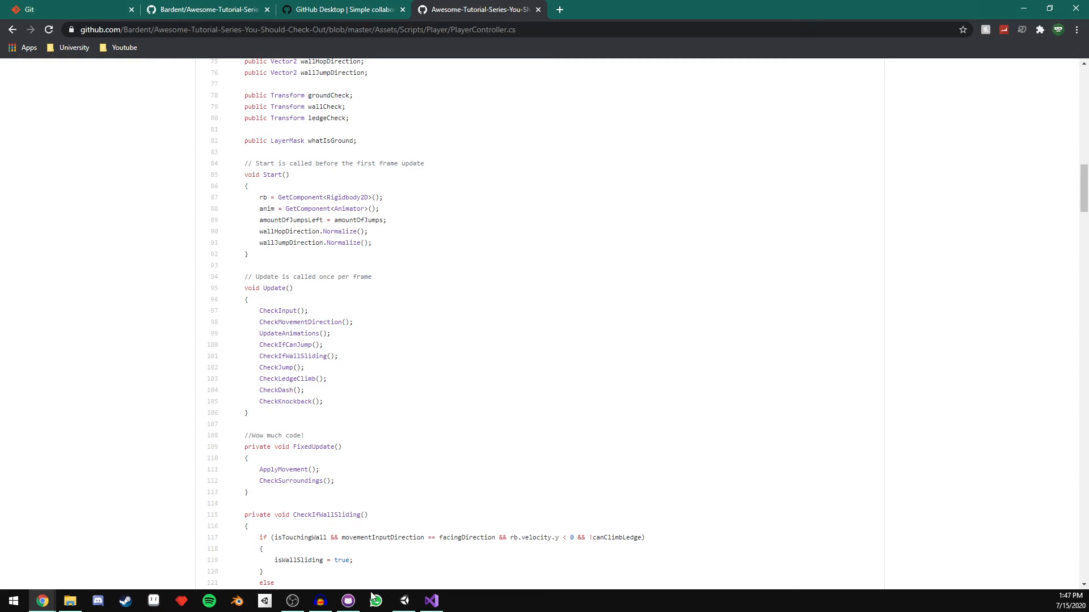
Step: In GitHub Desktop, create a branch named proto-MeleeAttacks based on master and publish it to GitHub
left_click(348, 600)
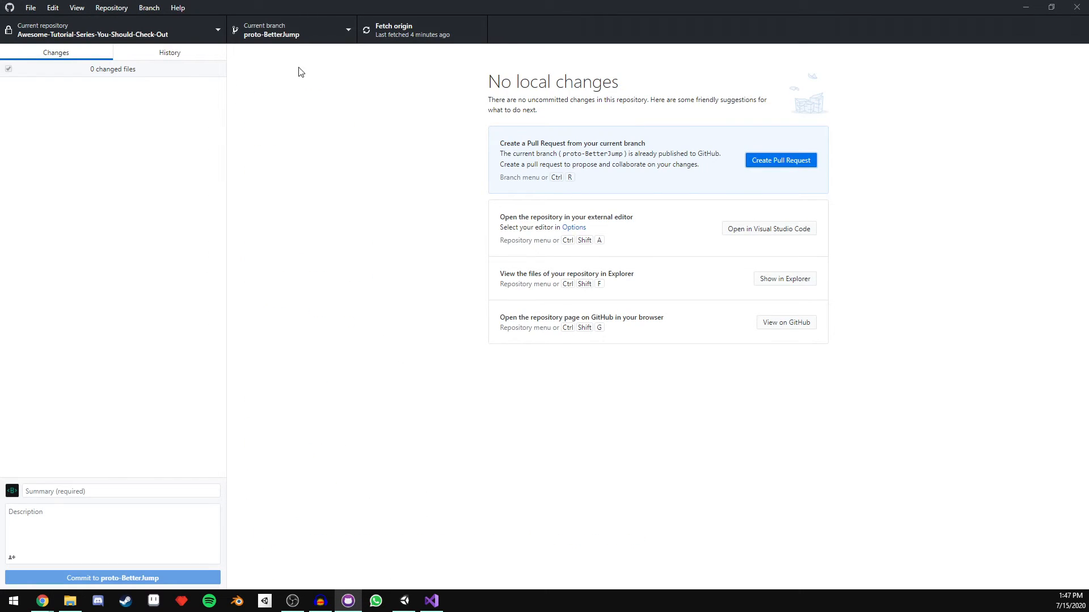
left_click(306, 31)
left_click(388, 74)
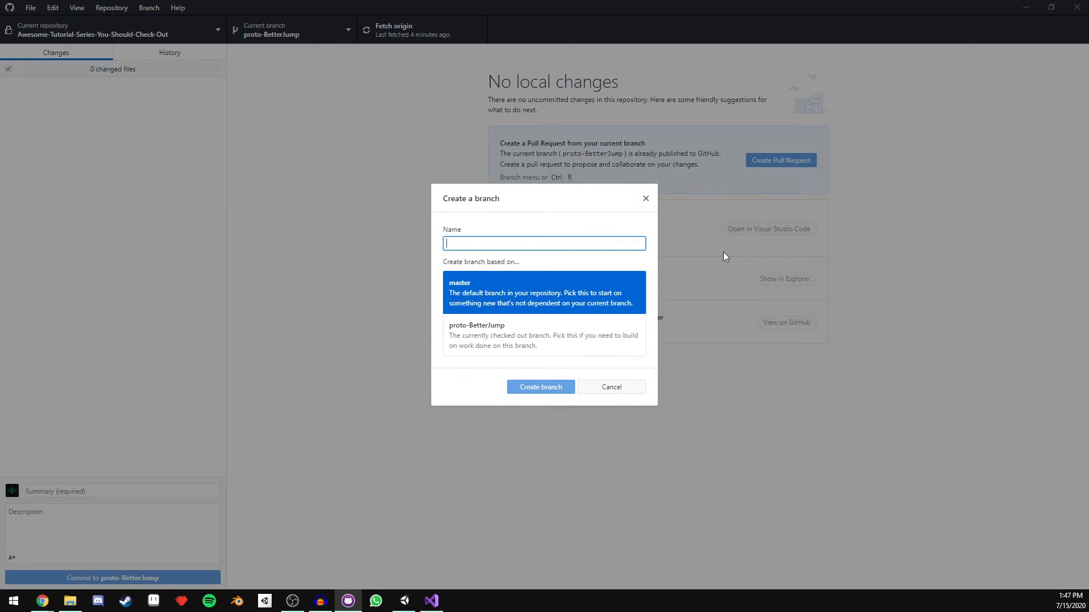
type("proto-")
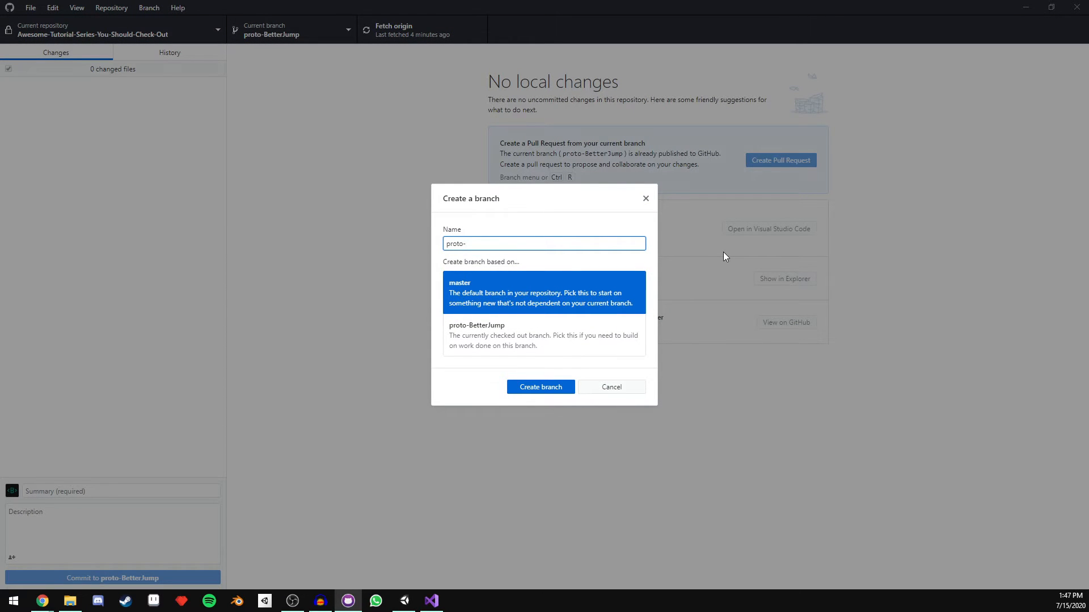
type("MeleeAttacks")
left_click(523, 385)
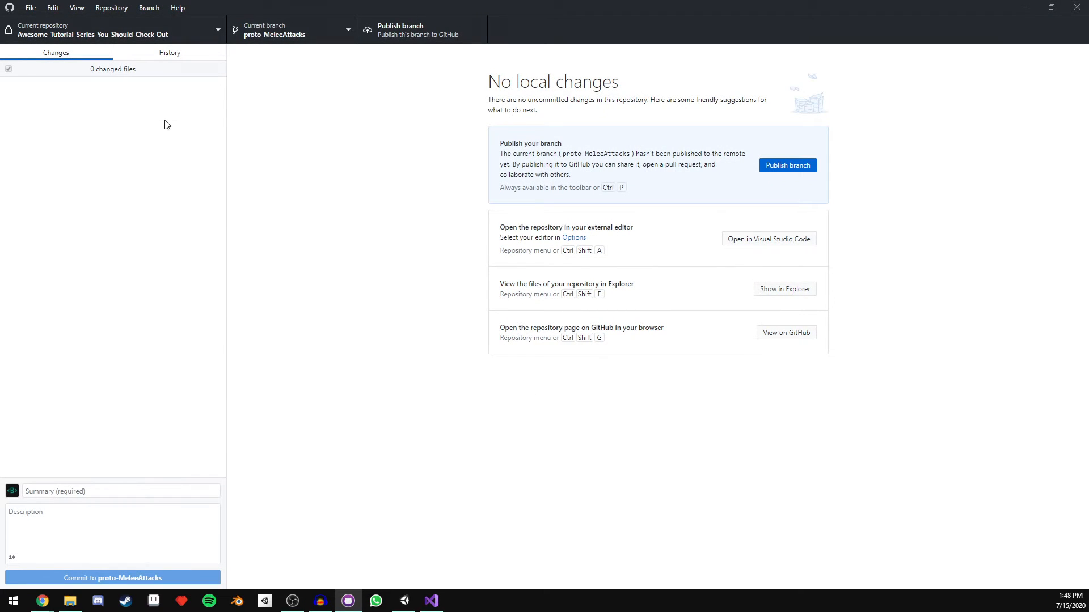
left_click(785, 174)
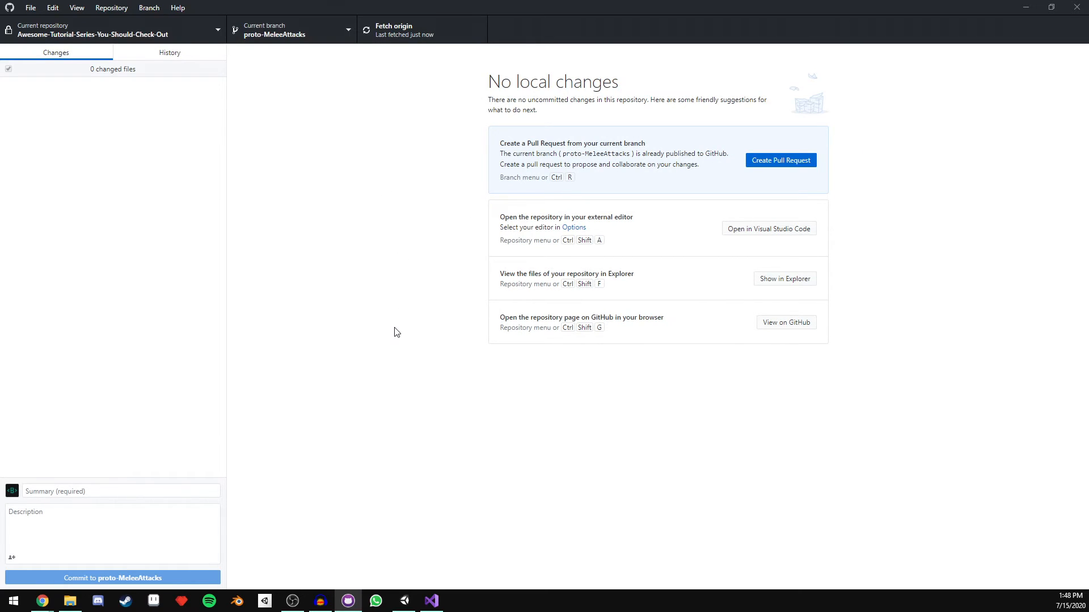
Step: In Unity, move Enemy2 to the ledge beside the door, at about X 10.1, Y 7.5
left_click(404, 601)
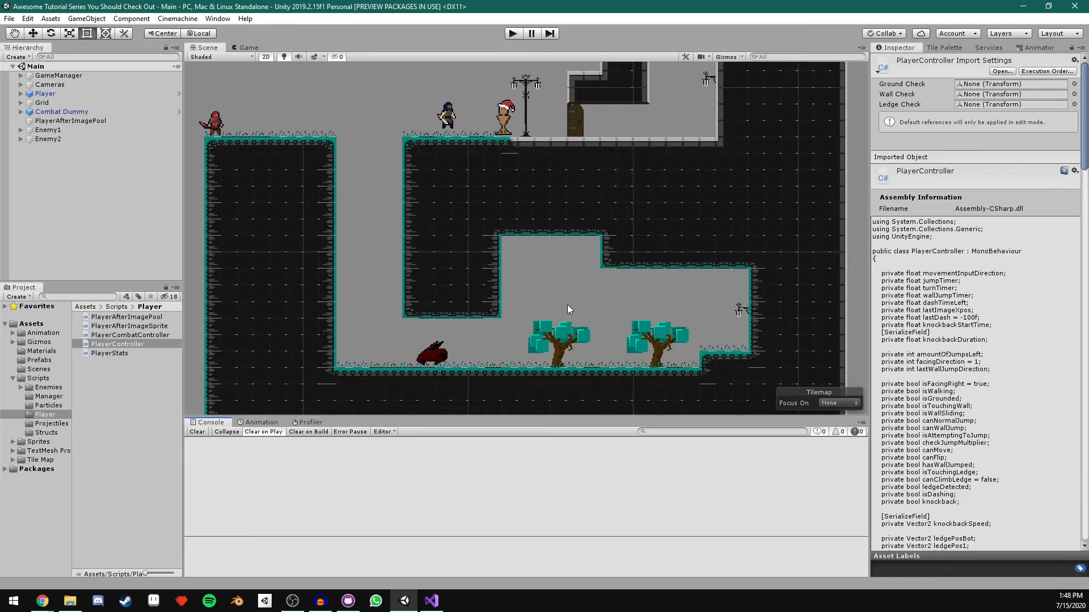
left_click(46, 139)
left_click(34, 36)
left_click_drag(229, 114, 662, 114)
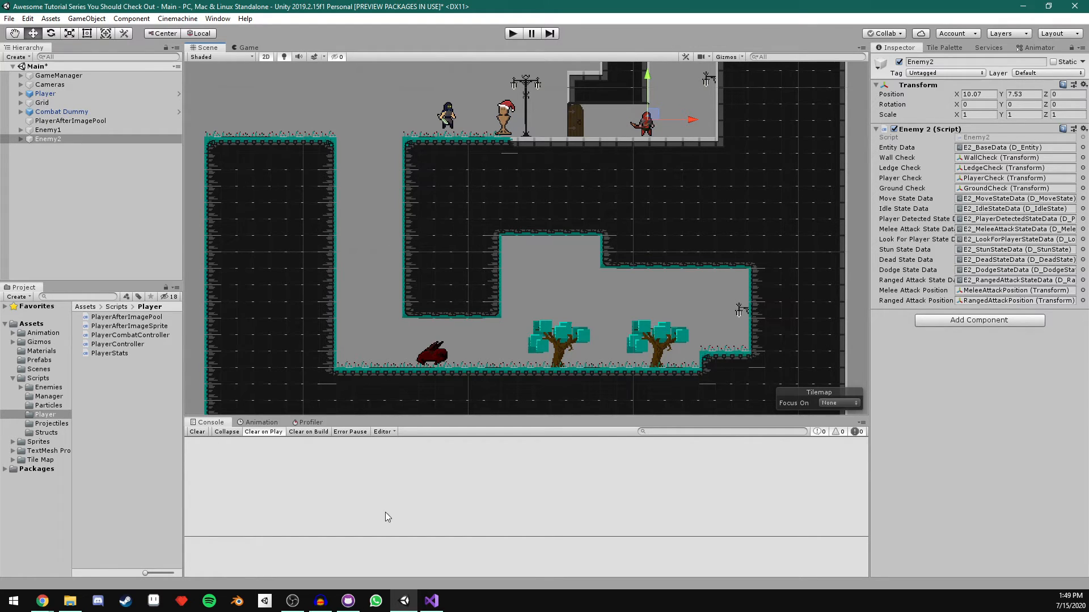
Step: Save the Main scene in Unity and inspect the pending Main.unity change in GitHub Desktop
left_click(354, 598)
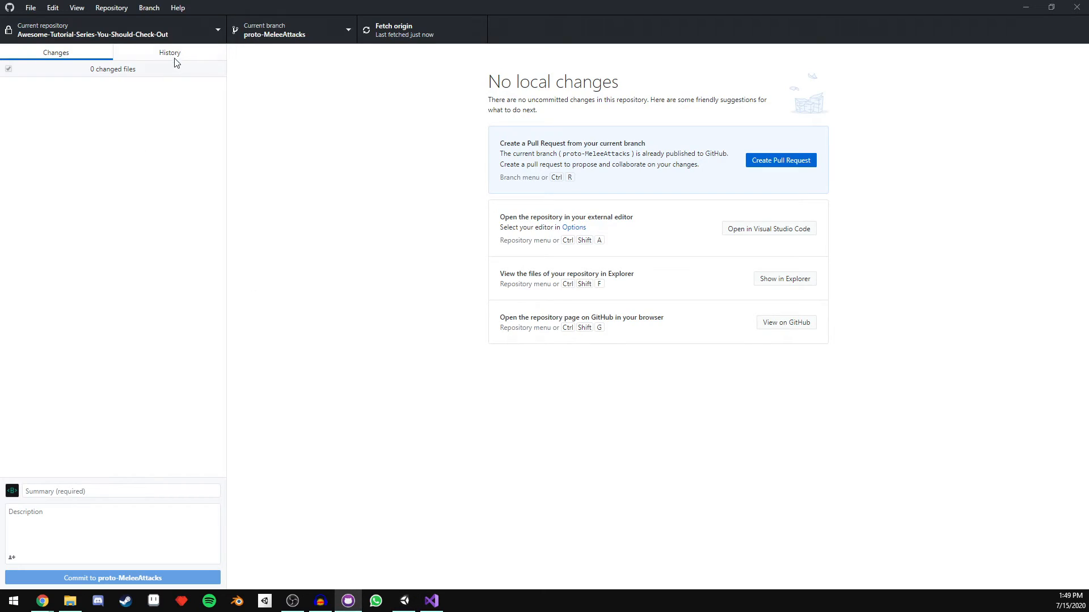
left_click(404, 600)
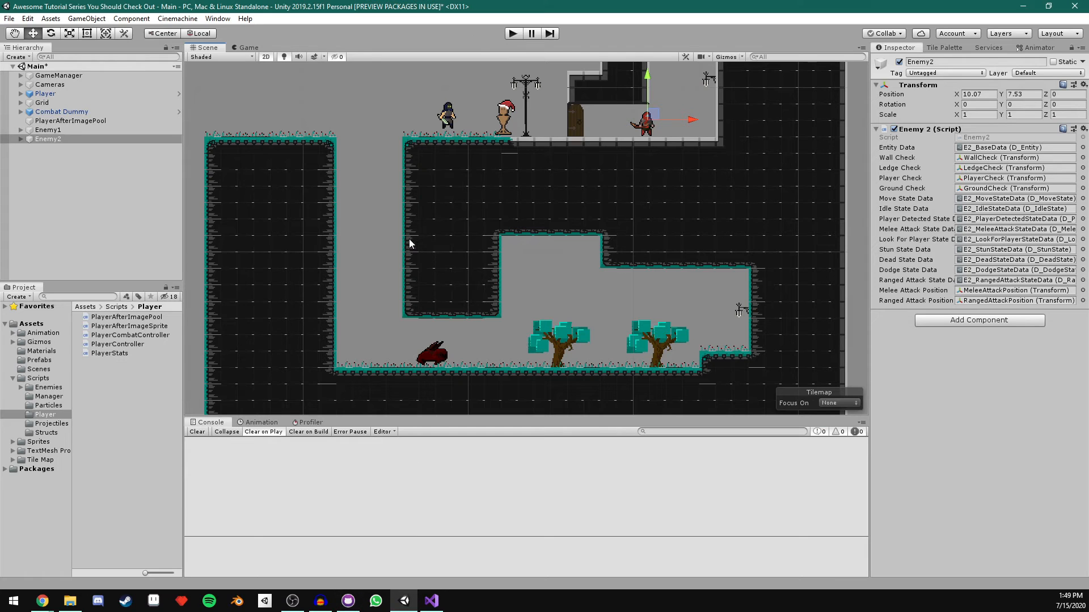
left_click(348, 601)
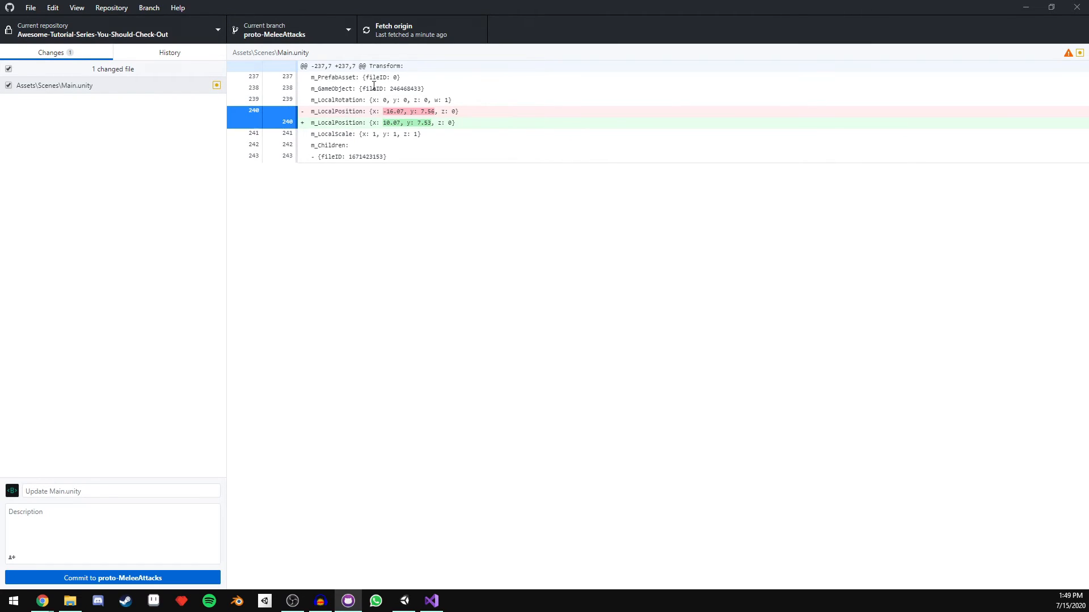
Step: Commit the Main.unity change to proto-MeleeAttacks with the summary "Changed archer position" and push it to origin
left_click(69, 487)
type("Changed archer position")
left_click(116, 580)
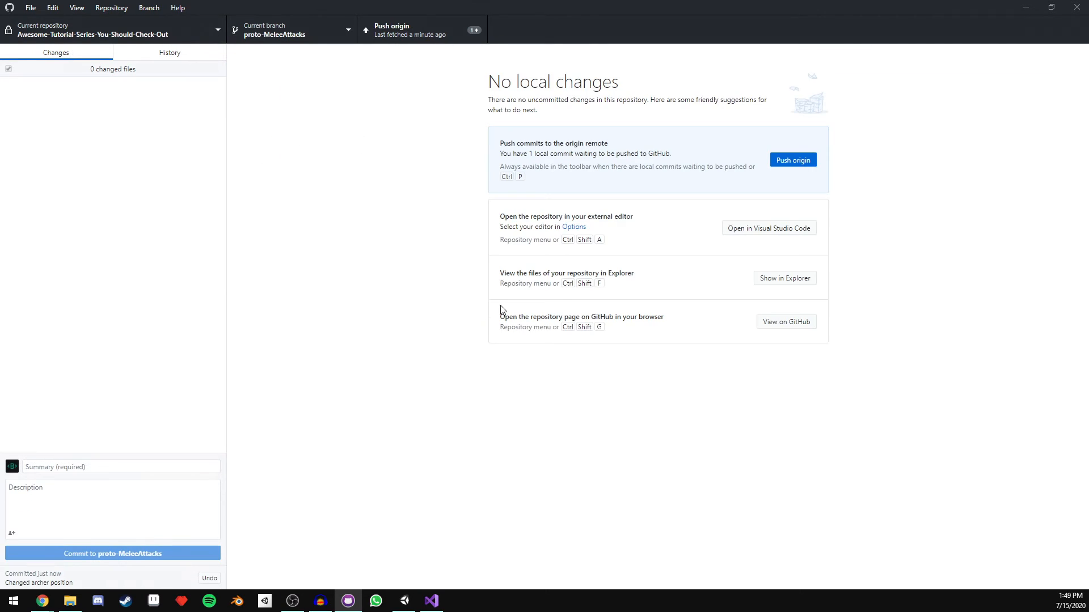
left_click(782, 160)
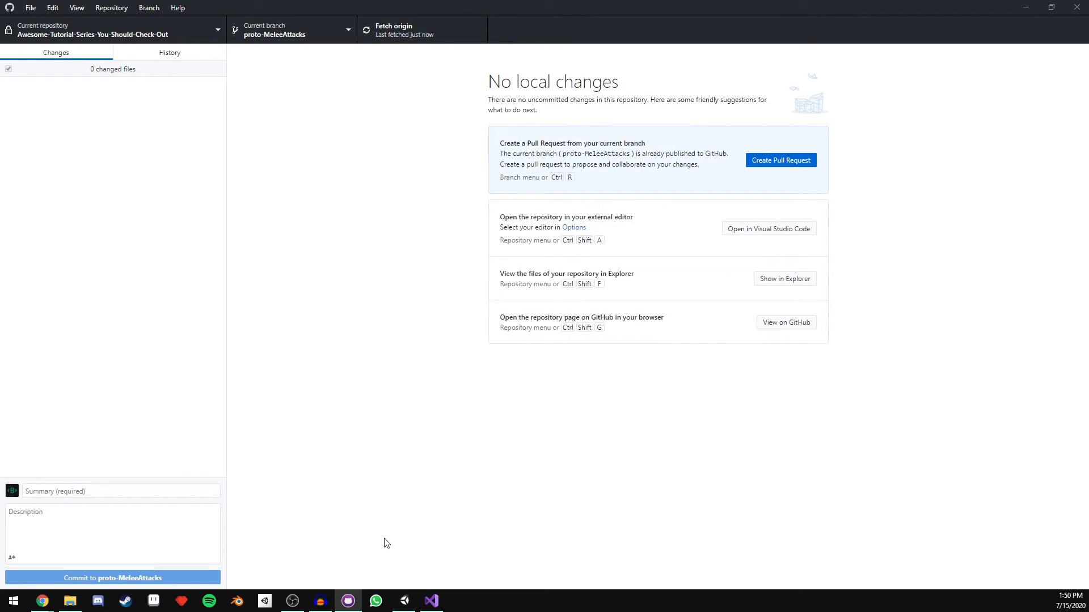
Step: In Unity, move Enemy2 on top of the wide tall pillar, at about X 16.2, Y 27.6, and save the scene
left_click(404, 601)
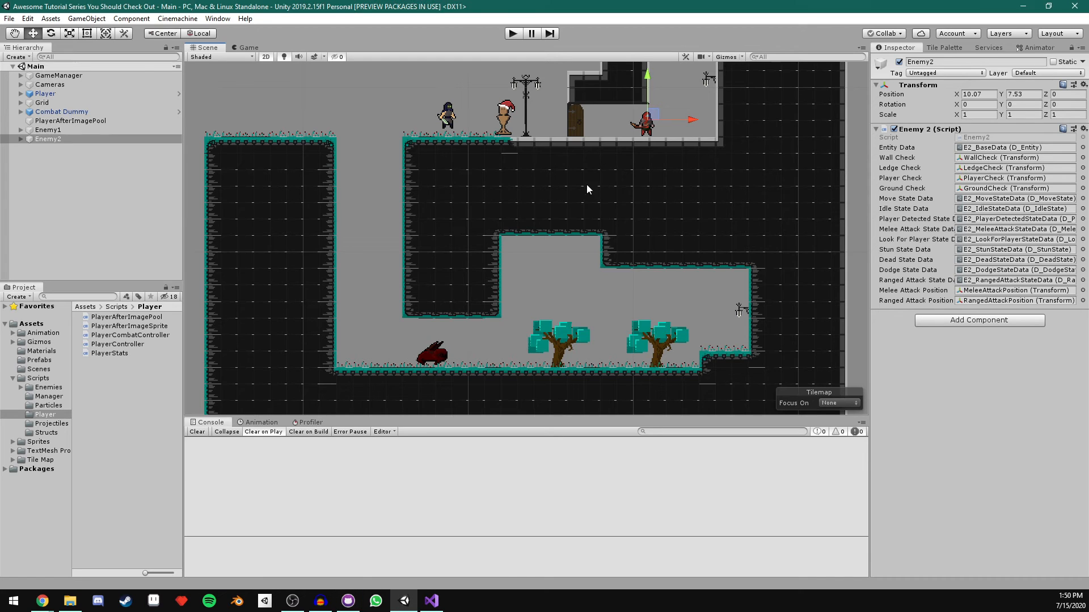
left_click_drag(420, 184, 176, 418)
left_click_drag(380, 361, 440, 90)
left_click_drag(387, 109, 473, 223)
key("ctrl+s")
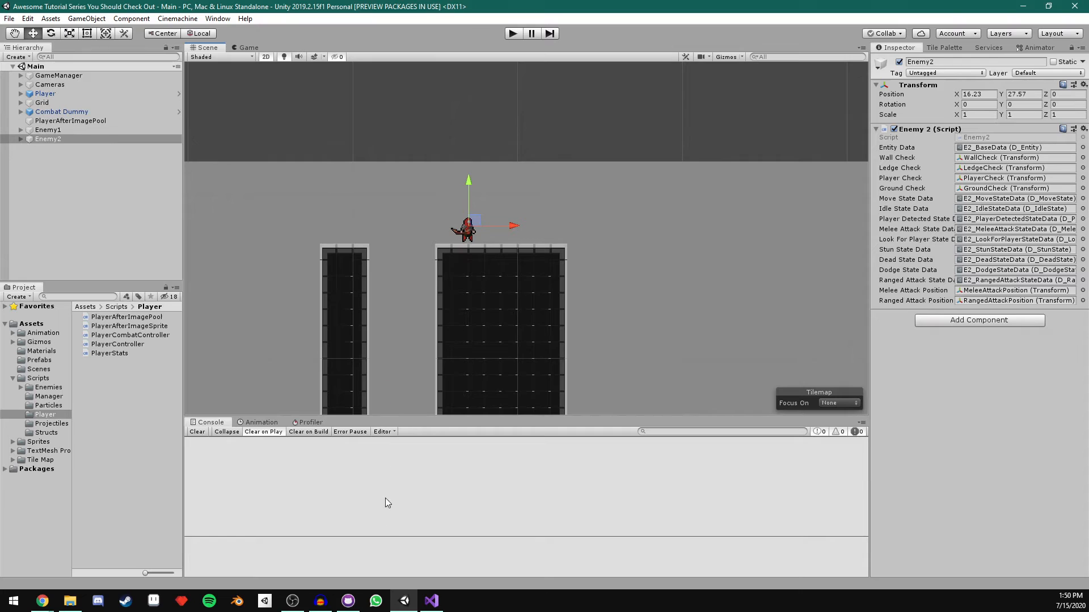
Step: In GitHub Desktop, commit the scene change to proto-MeleeAttacks with the summary "Moved archer again" and push it to origin
left_click(359, 605)
left_click(144, 491)
type("Moved archer again")
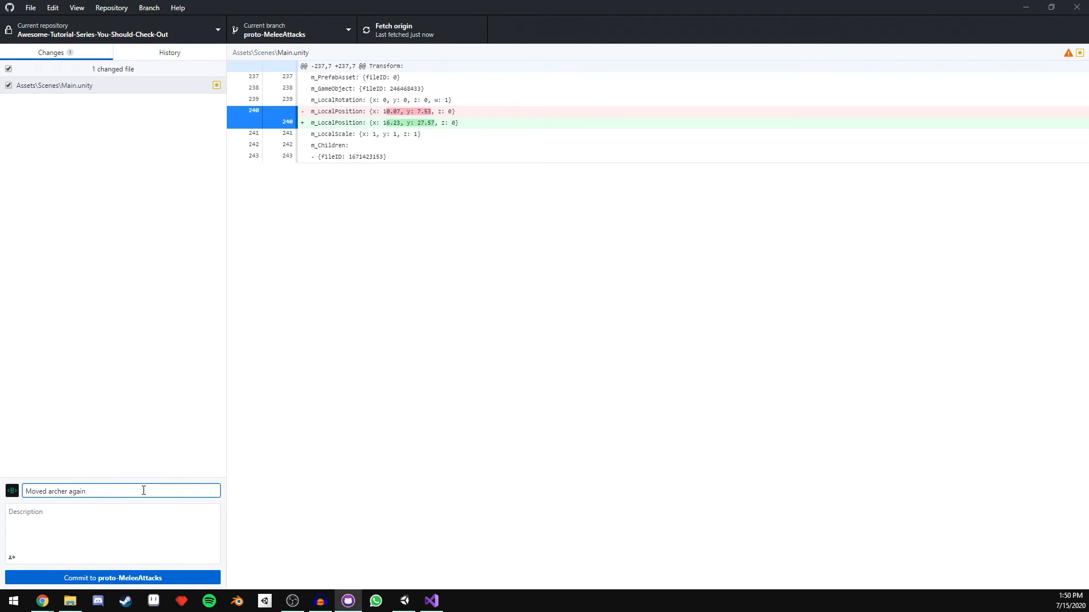
left_click(86, 575)
left_click(793, 161)
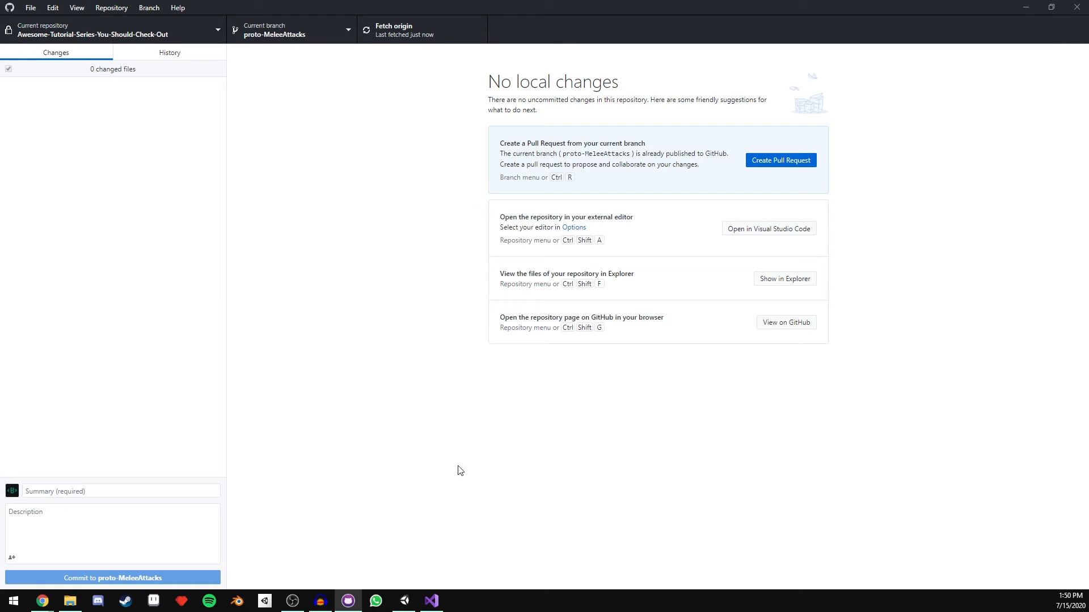
Step: In Unity, set the sprite color of Enemy2's Alive child to red (FF0000), save the scene, and view the diff in GitHub Desktop
key("alt+Tab")
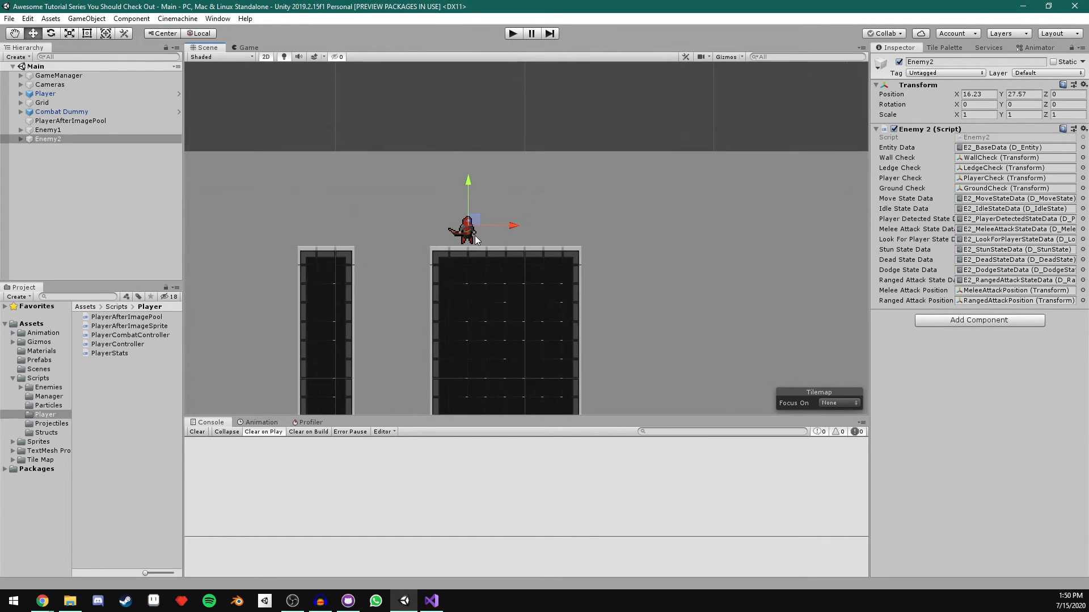
left_click(21, 139)
left_click(50, 148)
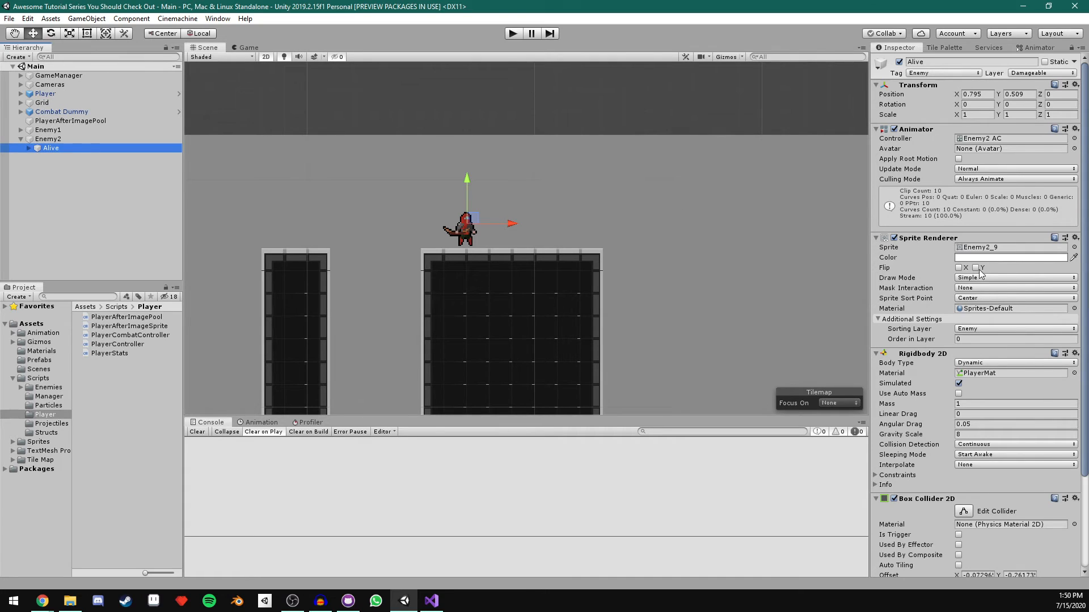
left_click(963, 258)
left_click_drag(563, 298, 679, 208)
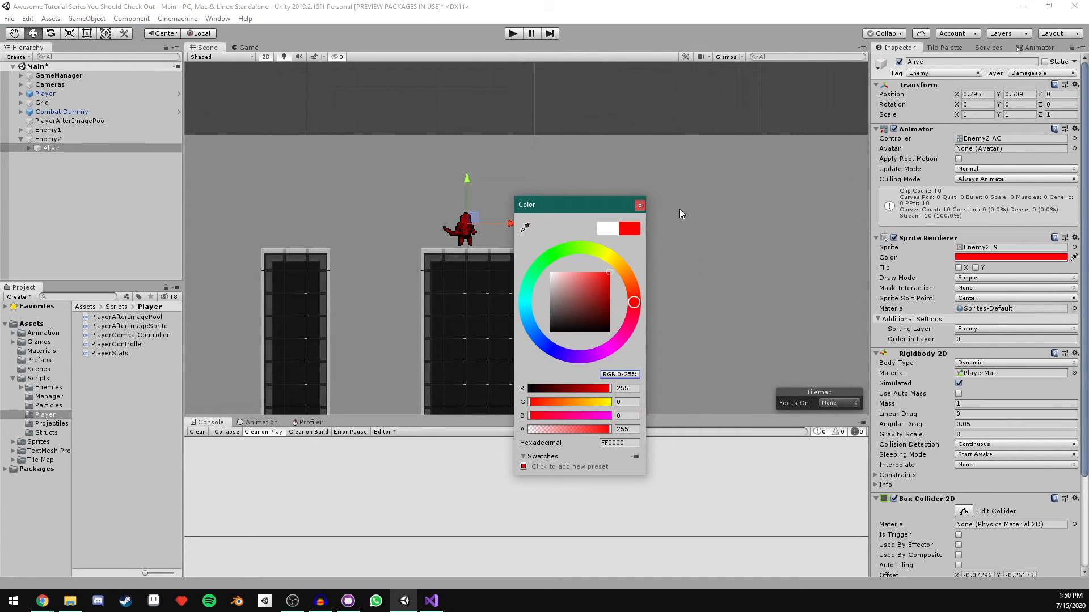
left_click(664, 196)
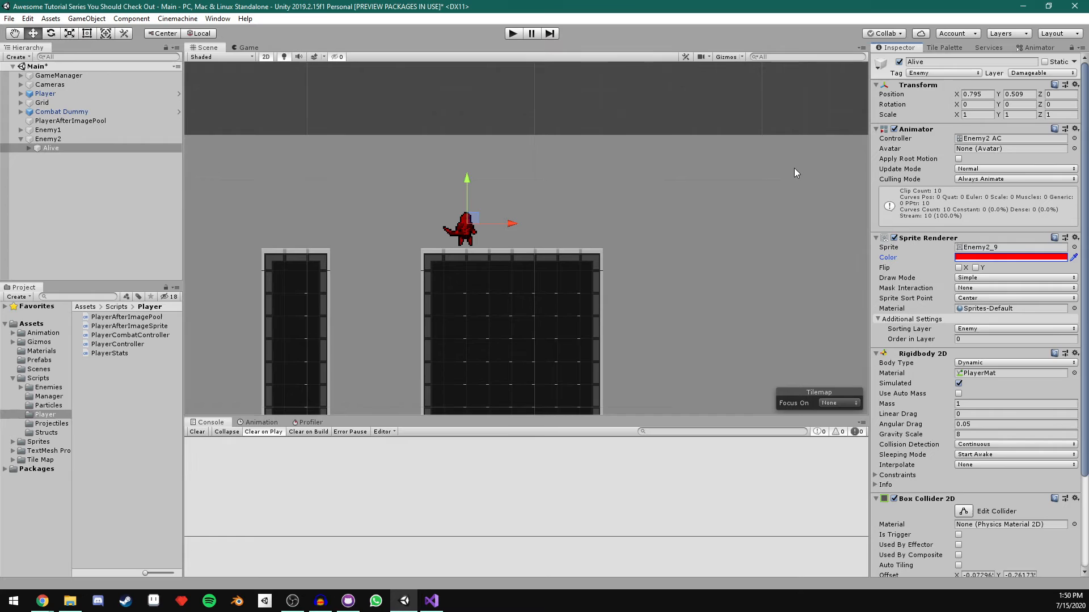
key("ctrl+s")
left_click(358, 597)
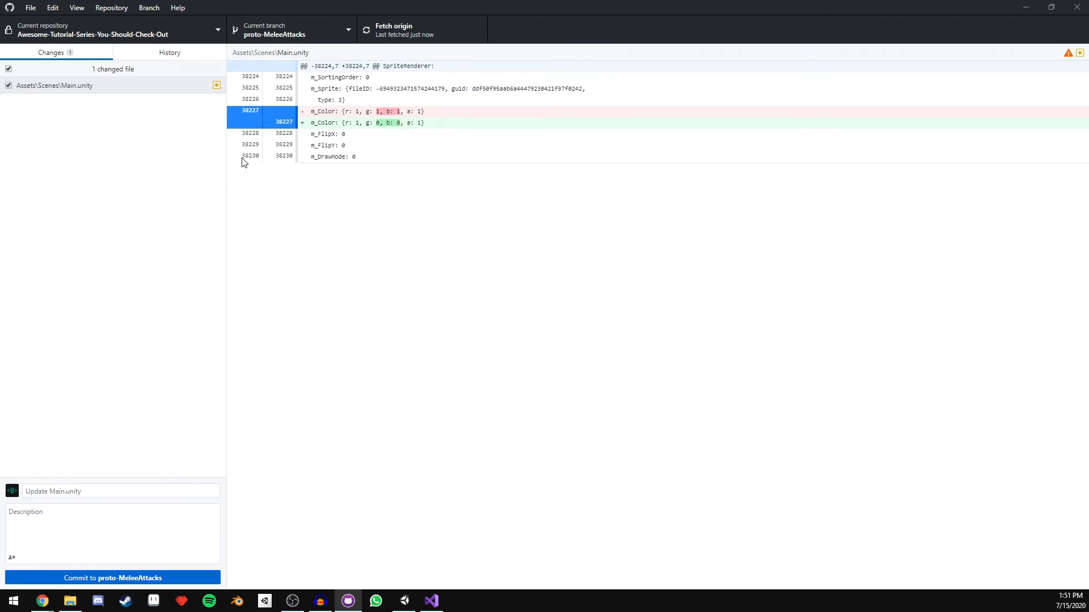
Step: Discard all uncommitted changes to Main.unity in GitHub Desktop and reload the modified scene in Unity
left_click(405, 601)
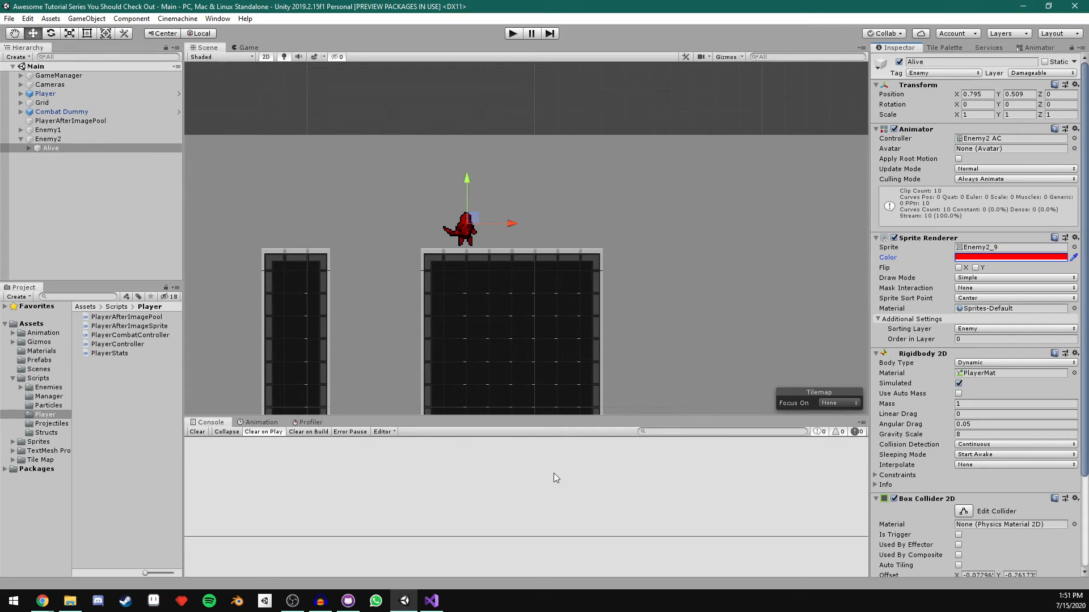
left_click(348, 602)
left_click(94, 91)
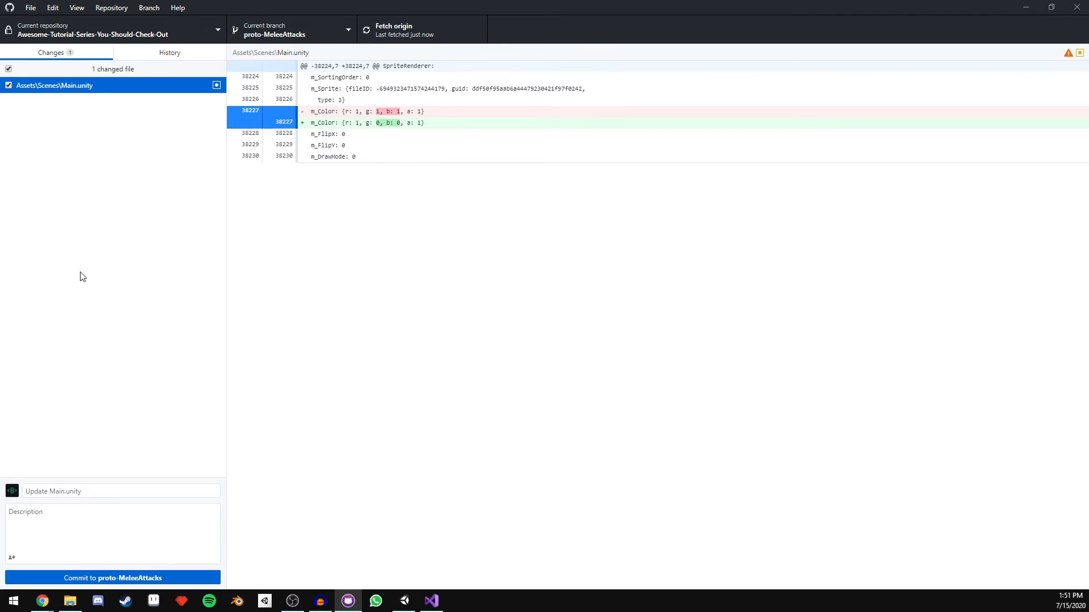
right_click(46, 67)
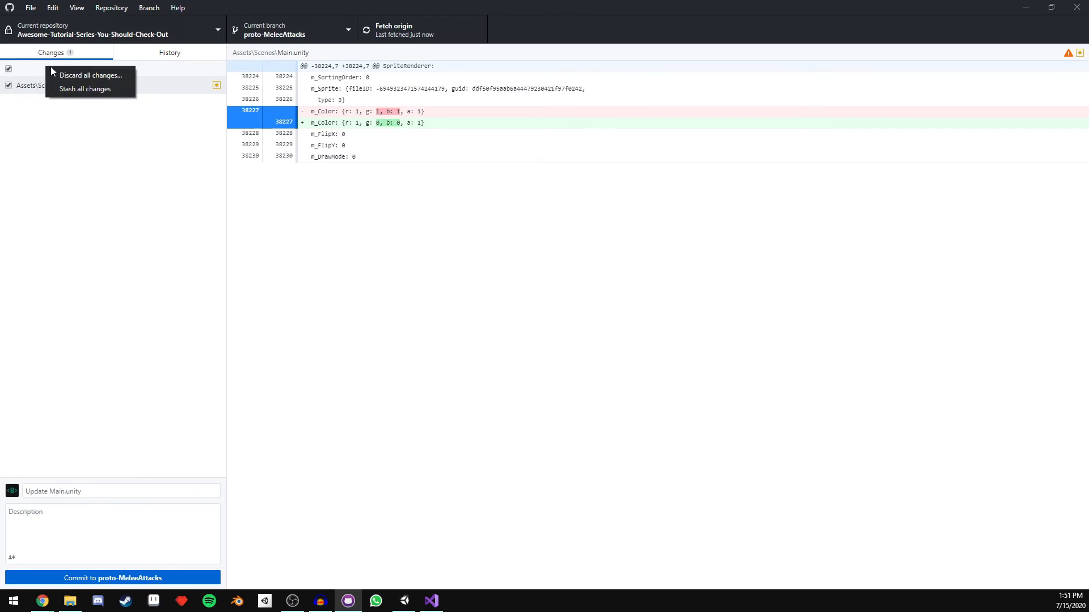
left_click(92, 73)
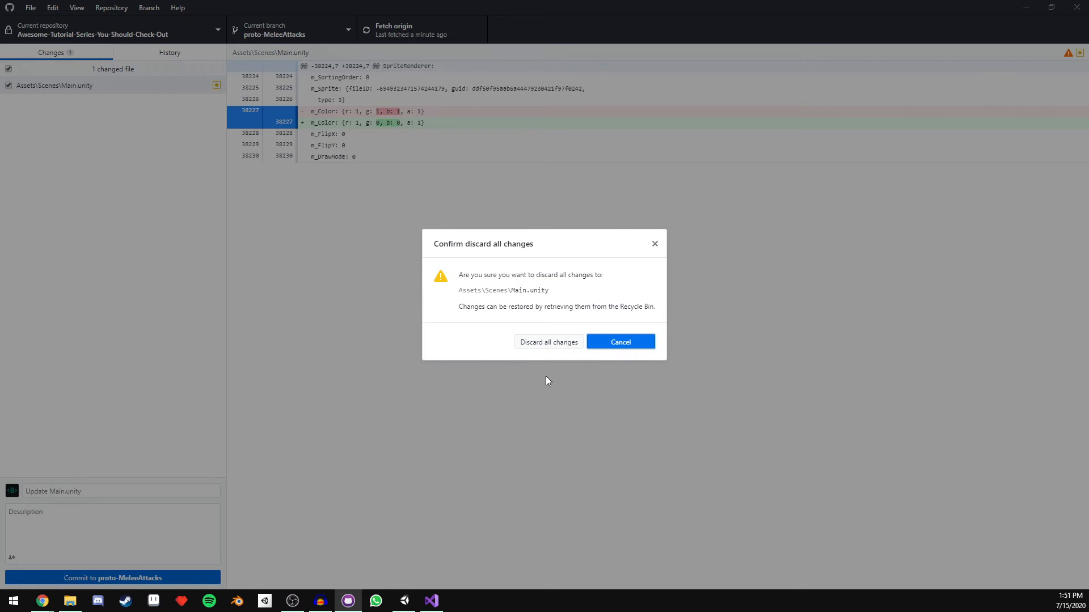
left_click(548, 343)
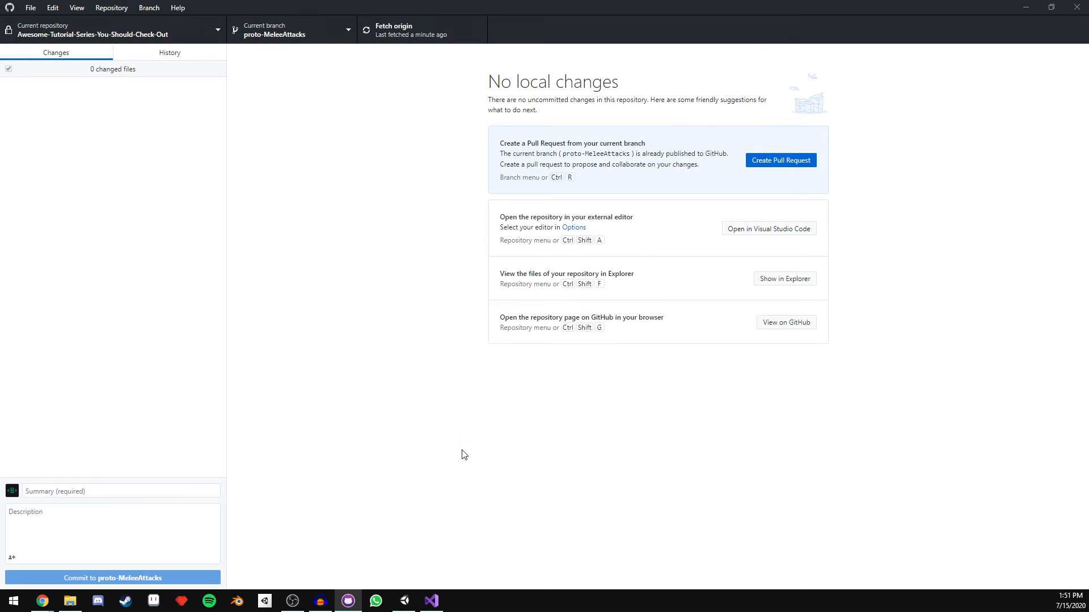
left_click(404, 601)
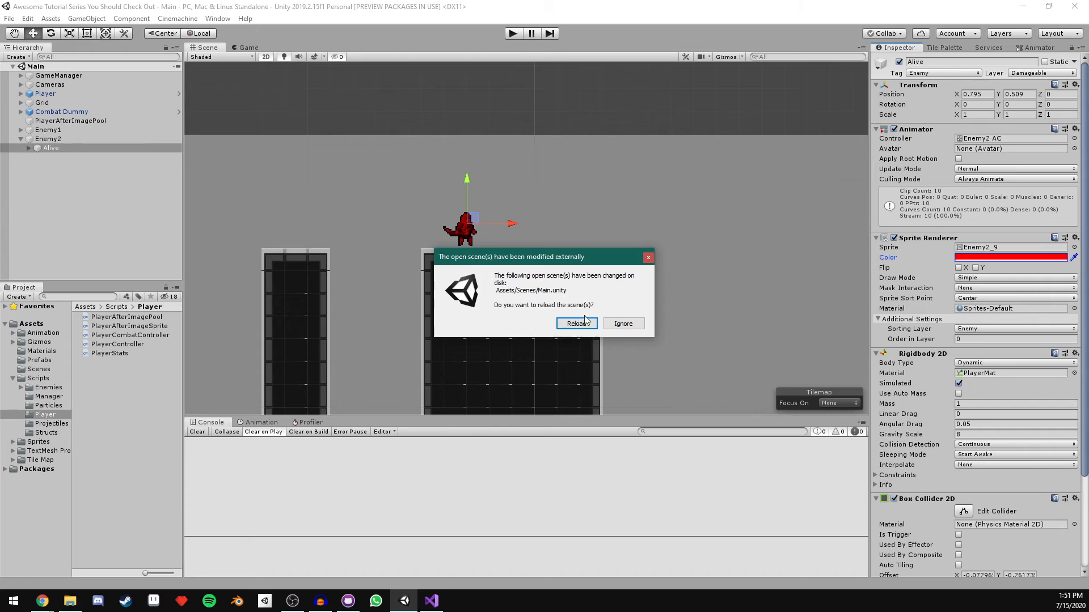
left_click(575, 324)
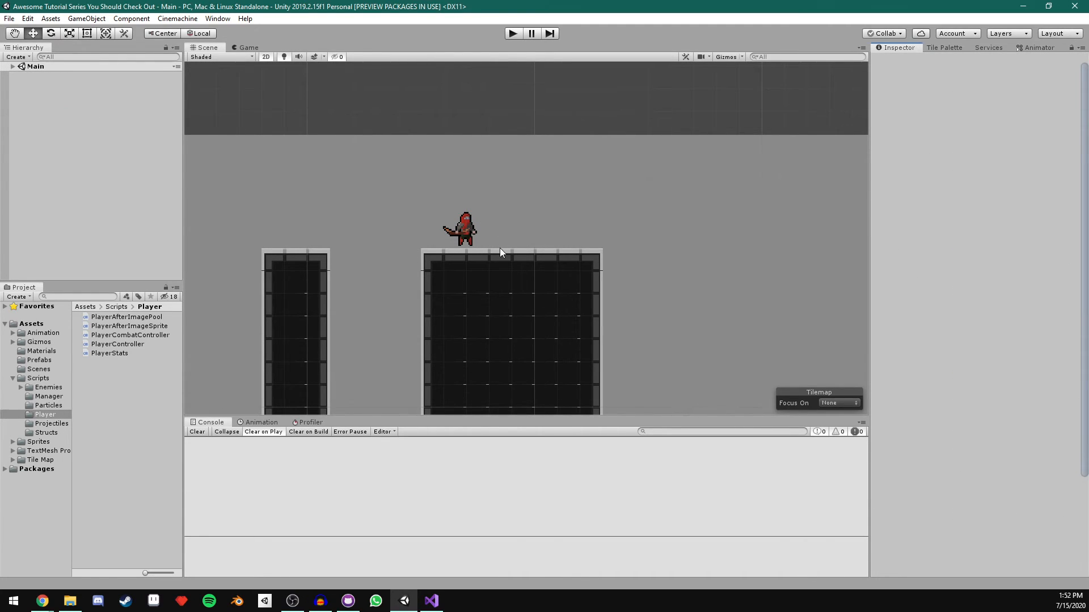
Step: In the reloaded scene, set the Sprite Renderer color of Enemy2's Alive child to red again
left_click(60, 138)
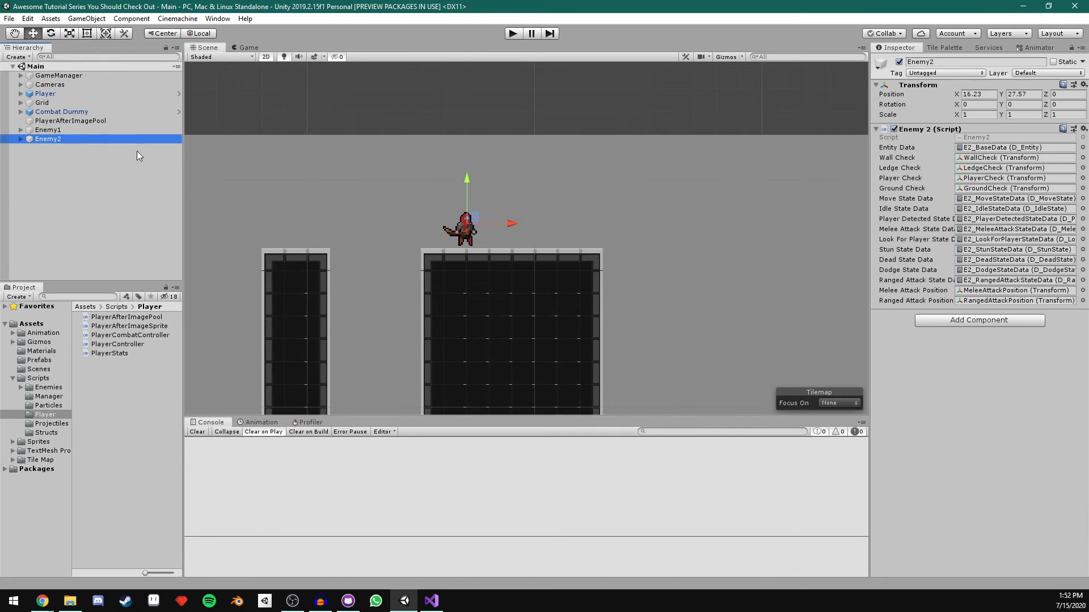
left_click(21, 139)
left_click(50, 148)
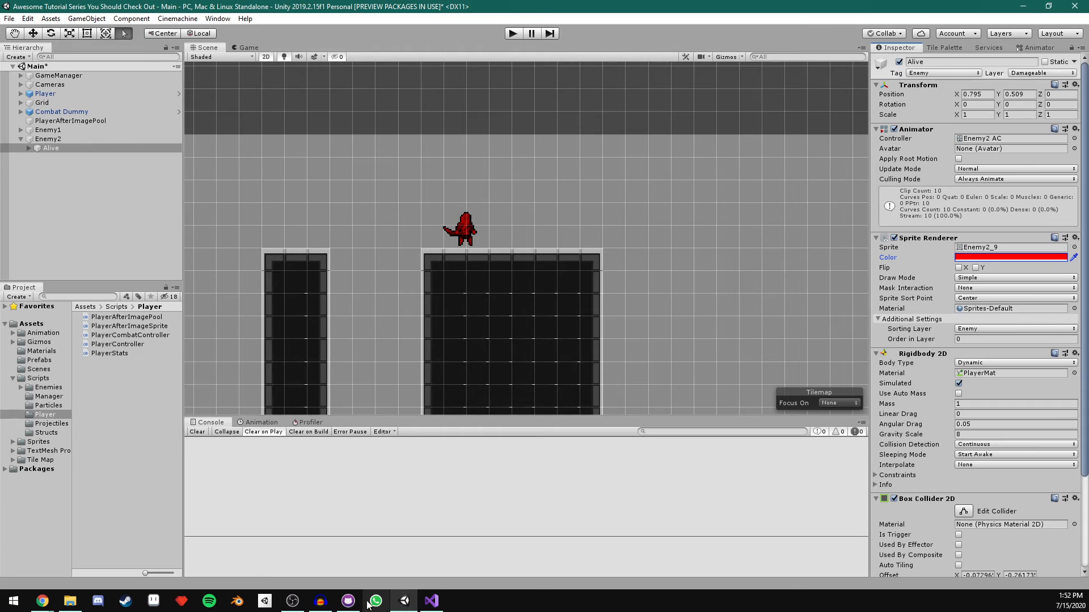
Step: In GitHub Desktop, commit the Main.unity change to proto-MeleeAttacks with the summary "Changed archer color" and push it to origin
left_click(349, 601)
left_click(125, 488)
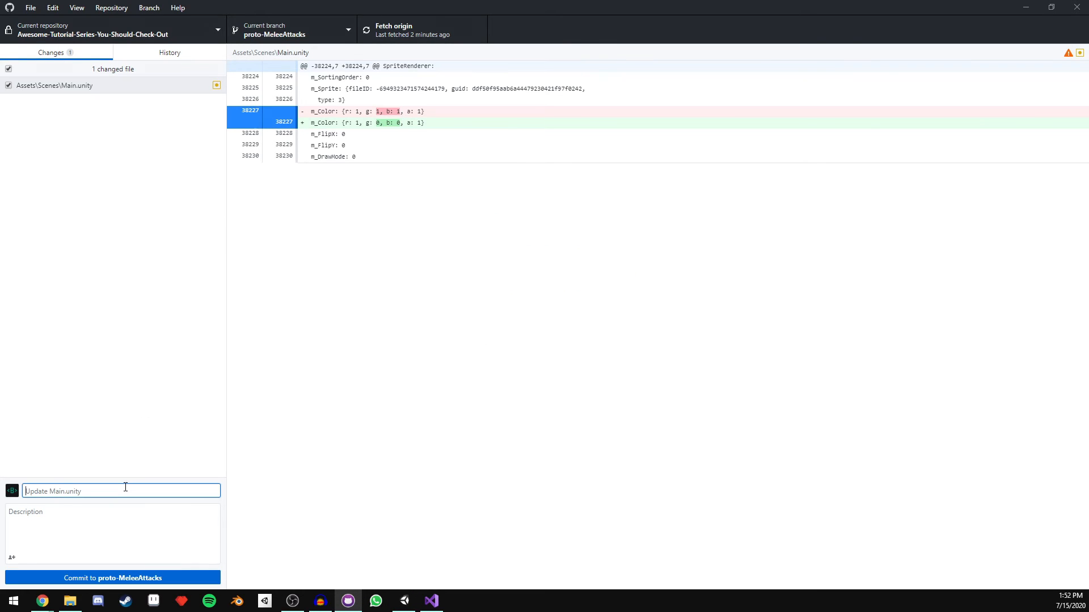
type("Changed archer color")
key("ctrl+Return")
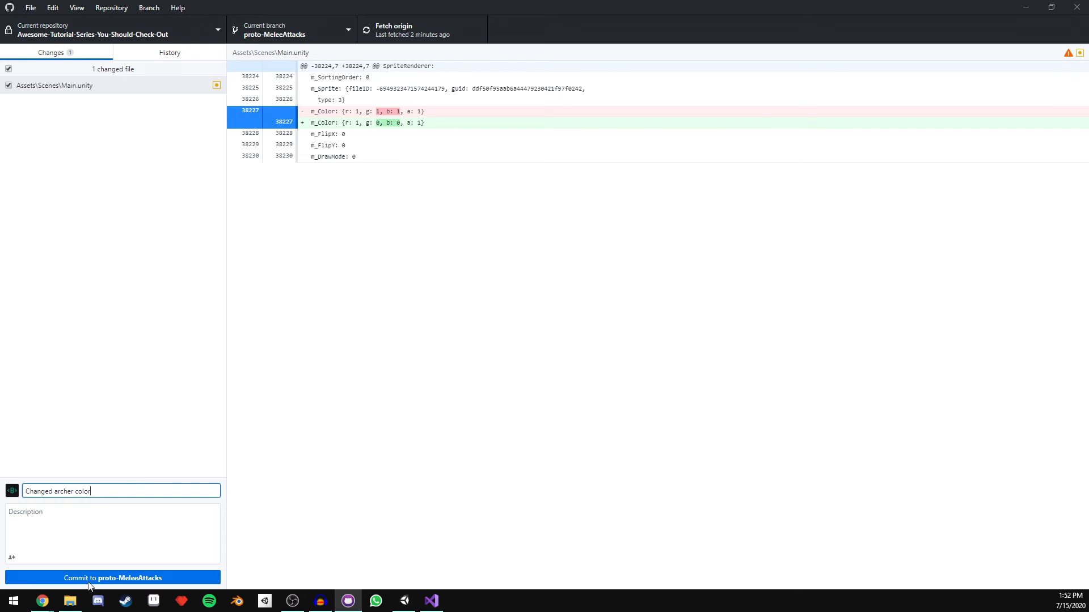
left_click(789, 164)
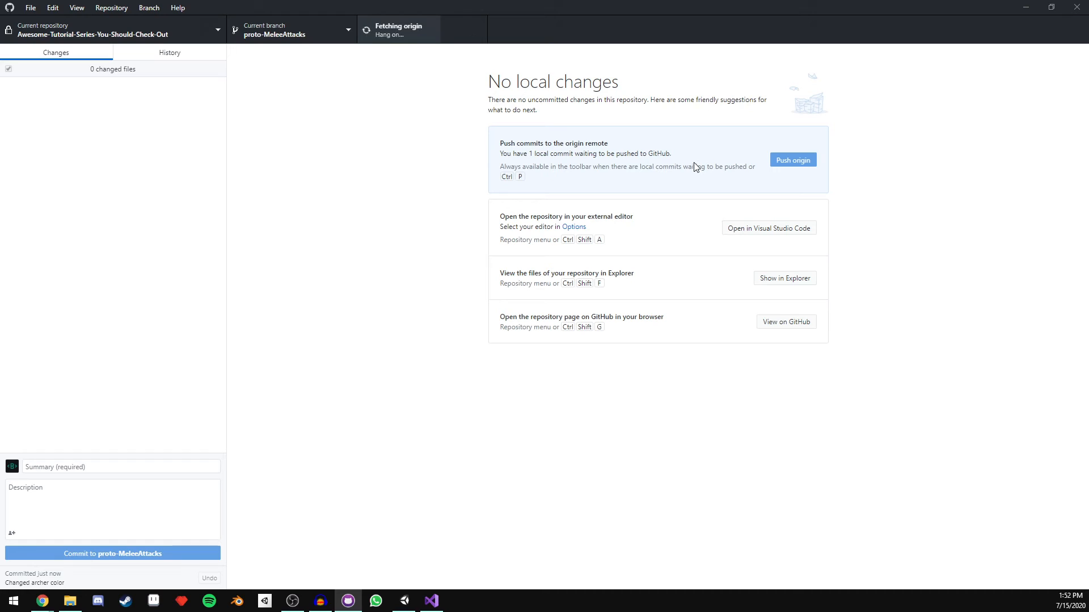
left_click(404, 601)
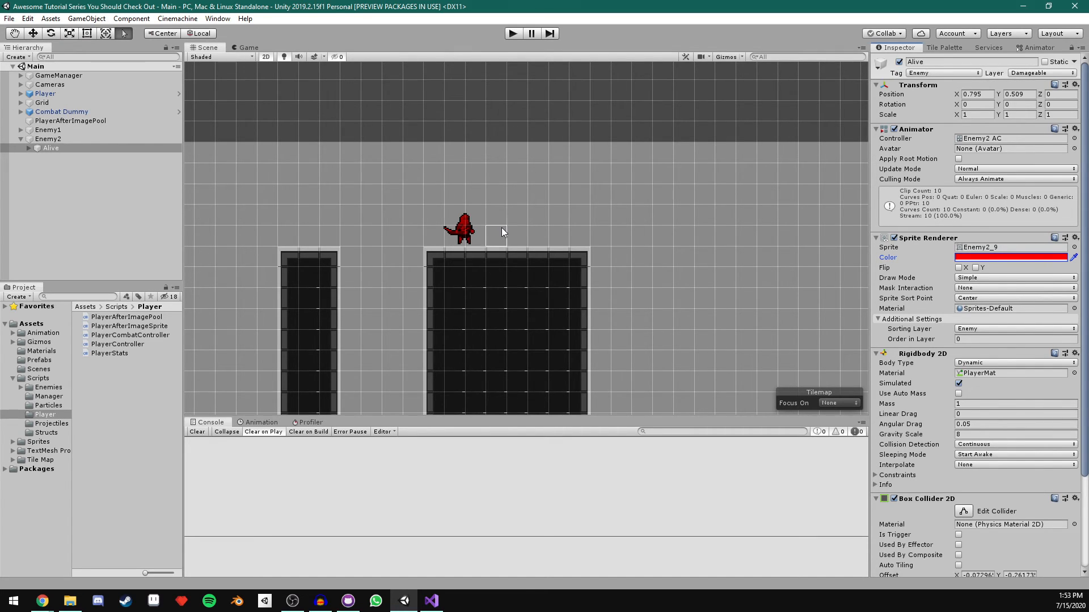
left_click(348, 601)
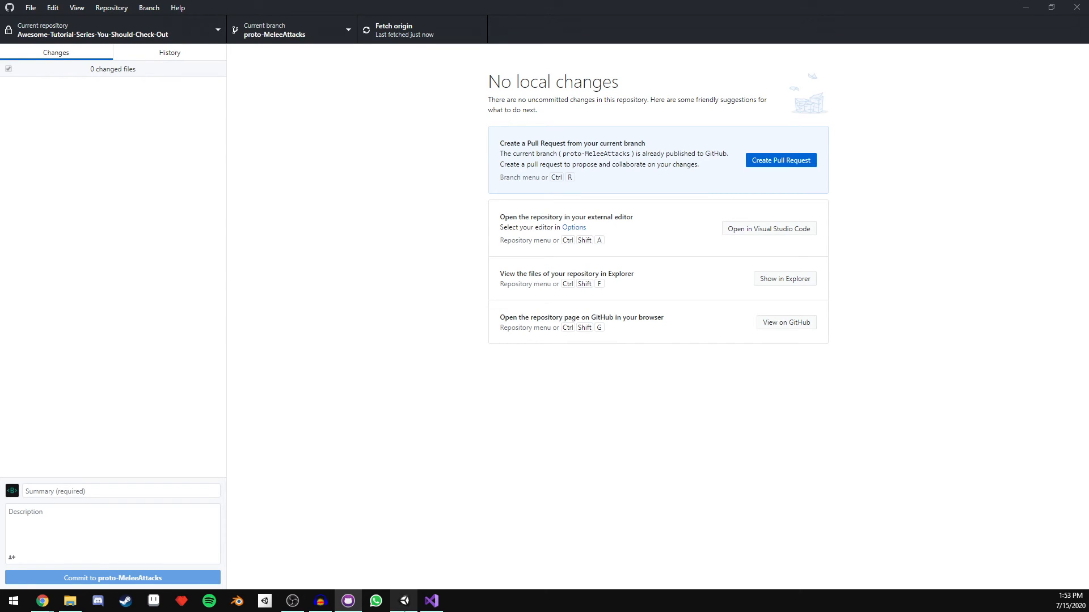
left_click(404, 601)
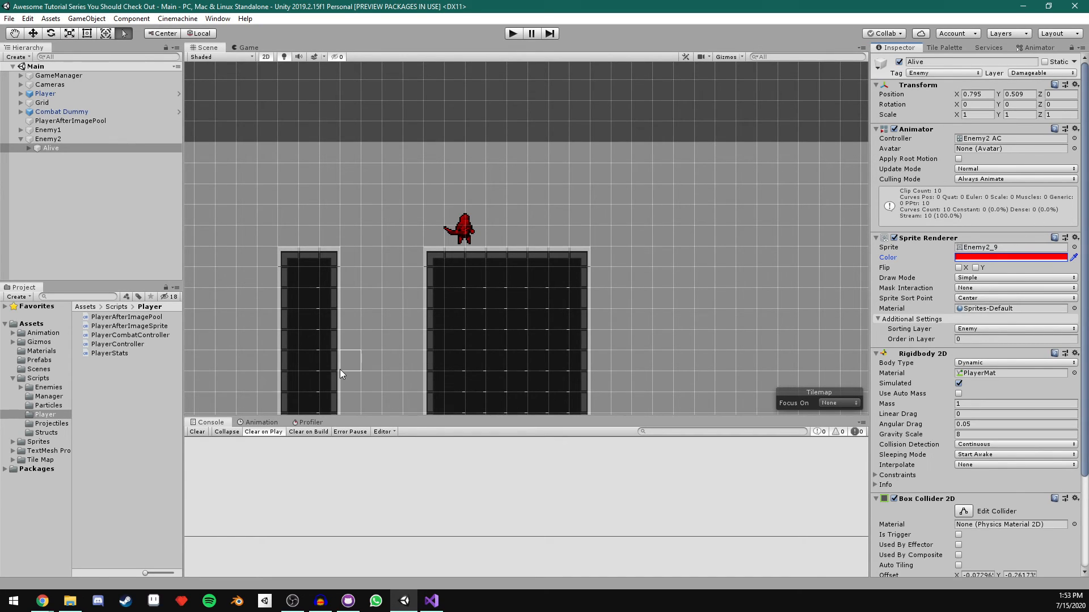
left_click(356, 610)
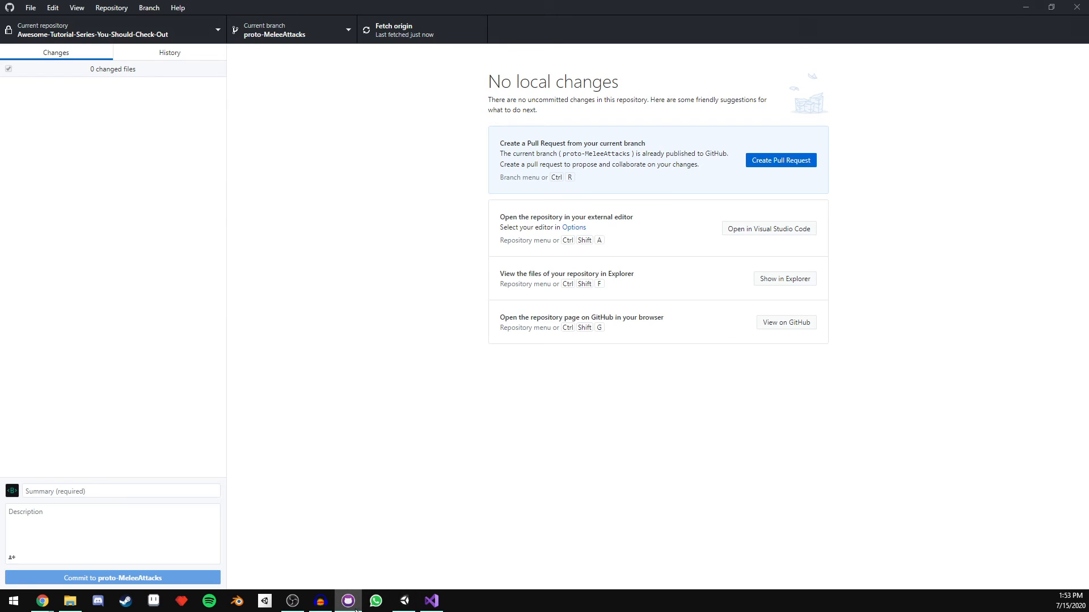
Step: In the commit history of proto-MeleeAttacks, revert the "Changed archer color" commit
left_click(170, 57)
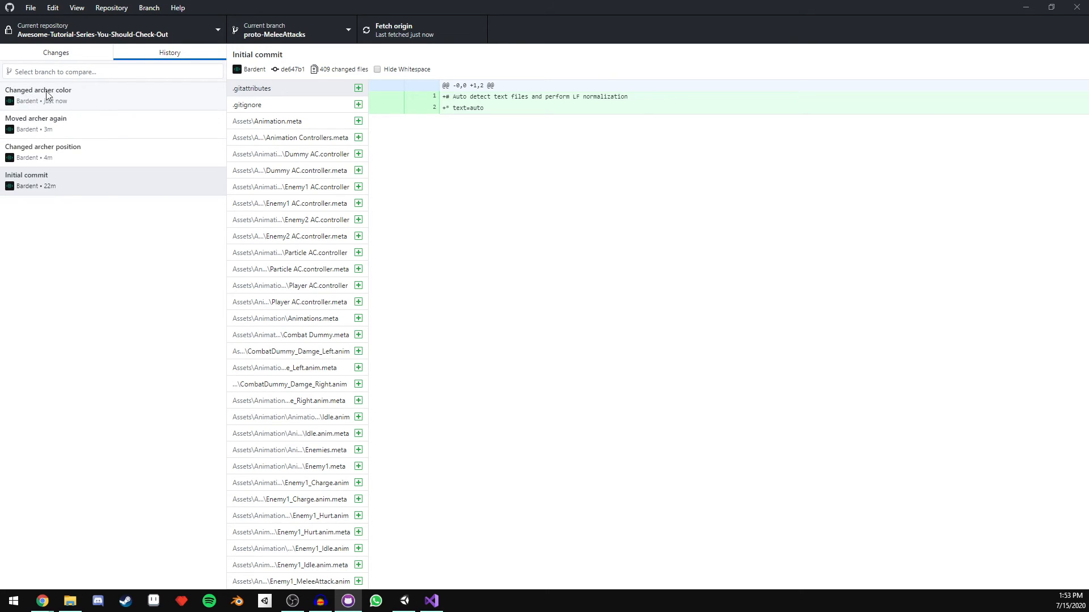
right_click(80, 95)
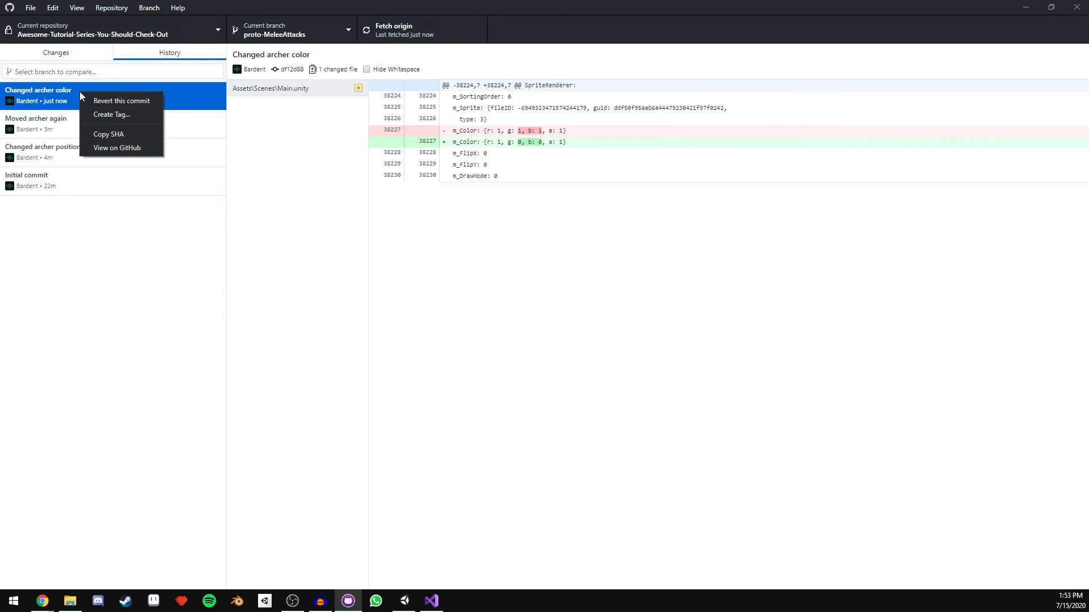
left_click(126, 102)
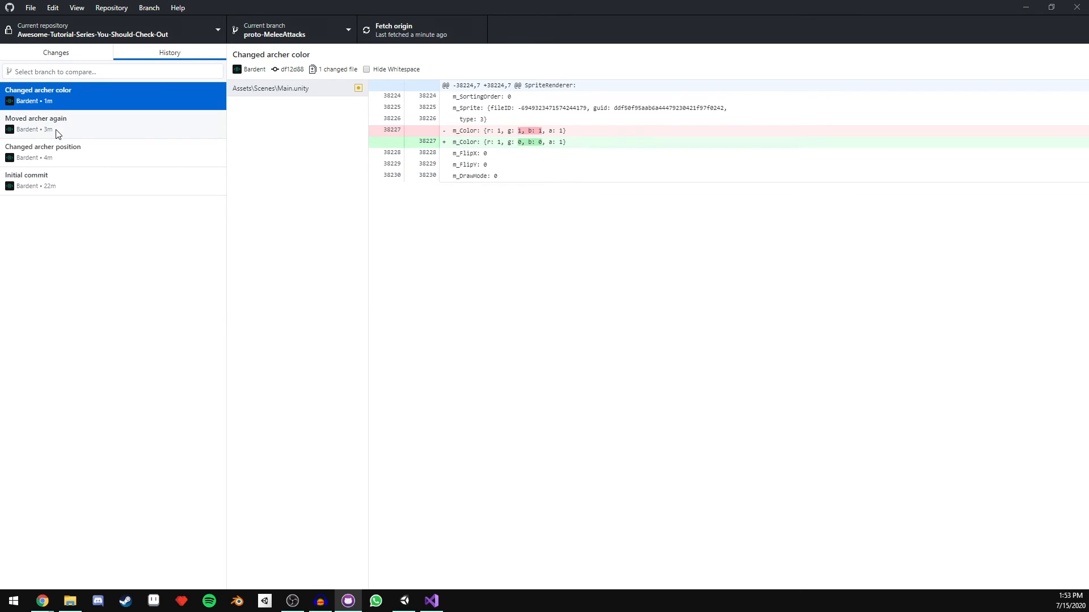
right_click(27, 97)
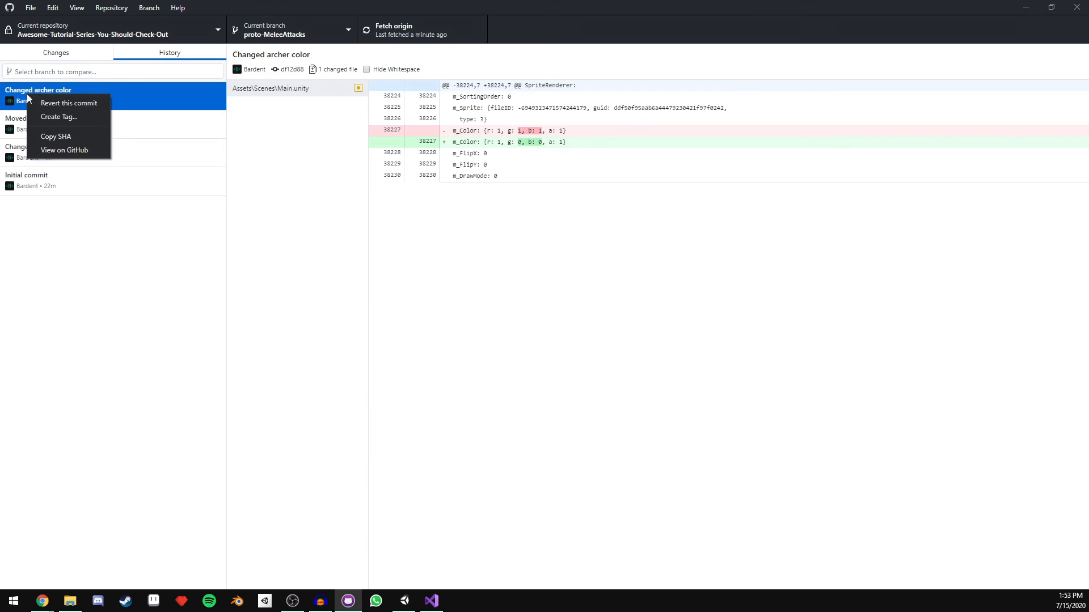
left_click(53, 101)
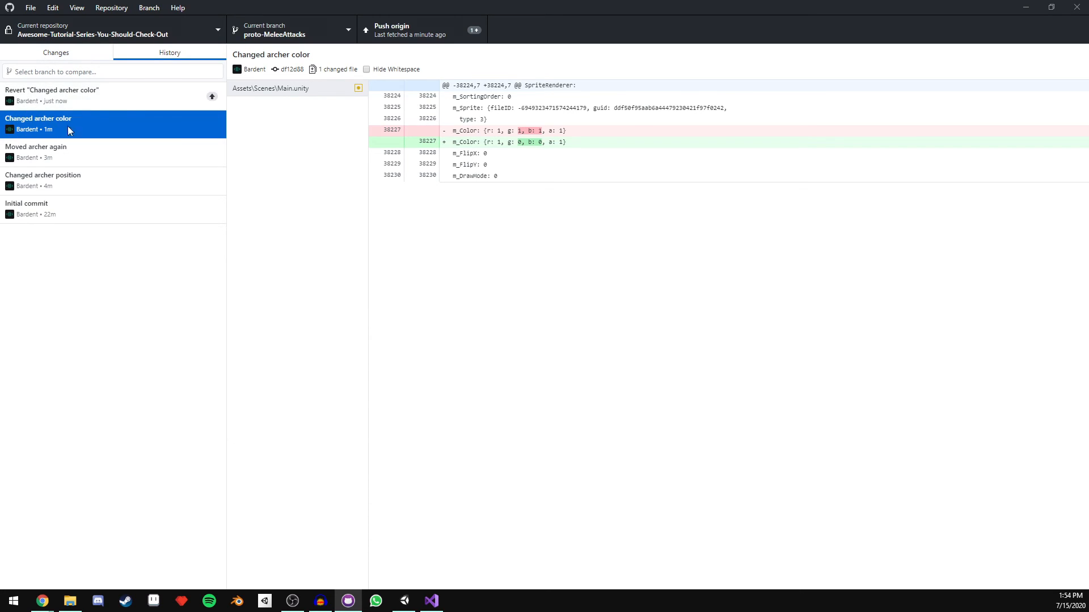
Step: Reload the Main scene in Unity to check the archer after the revert, and return to GitHub Desktop
left_click(417, 596)
left_click(587, 322)
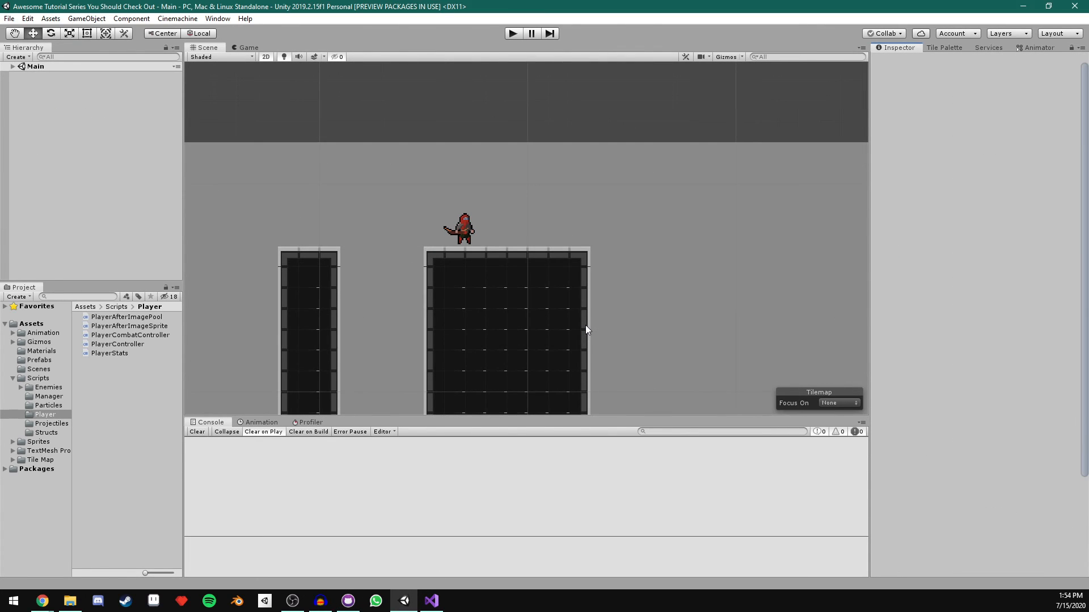
left_click(13, 67)
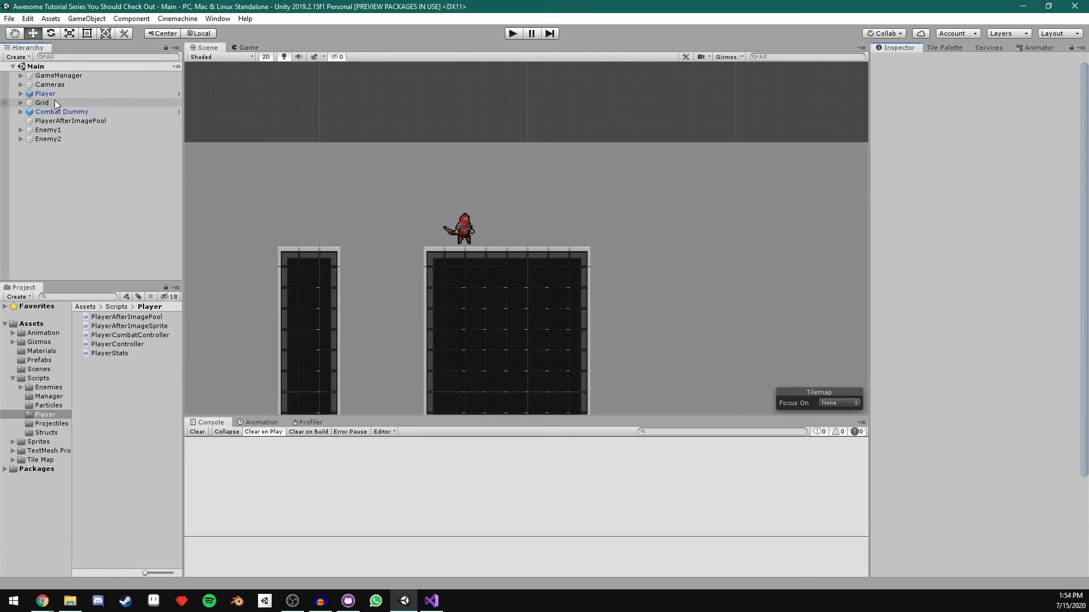
left_click(348, 600)
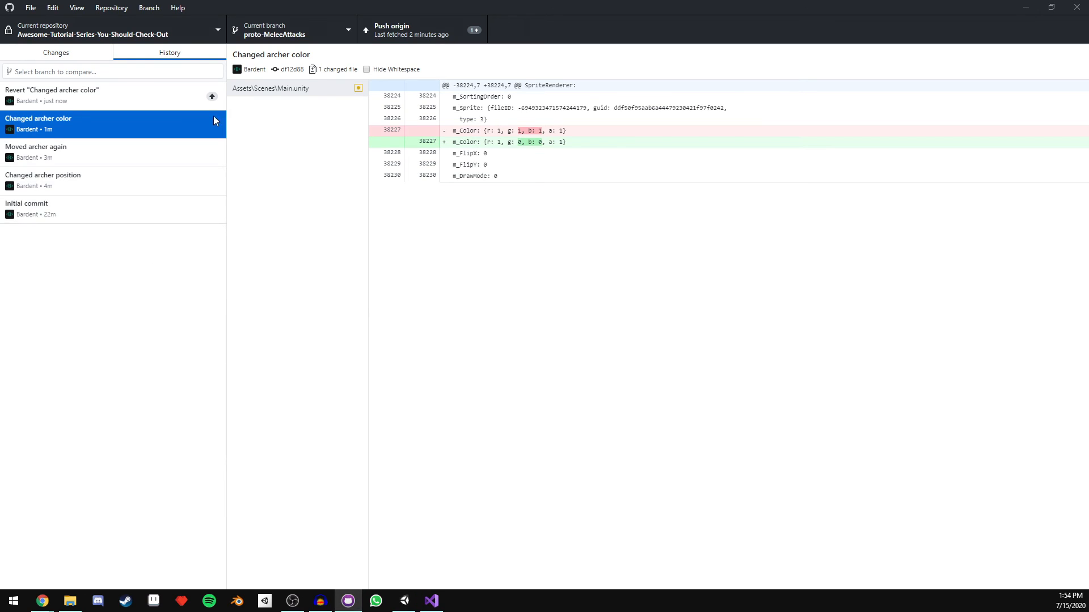
Step: Push the revert of "Changed archer color" to origin and return to the proto-MeleeAttacks commit history in GitHub Desktop
left_click(423, 32)
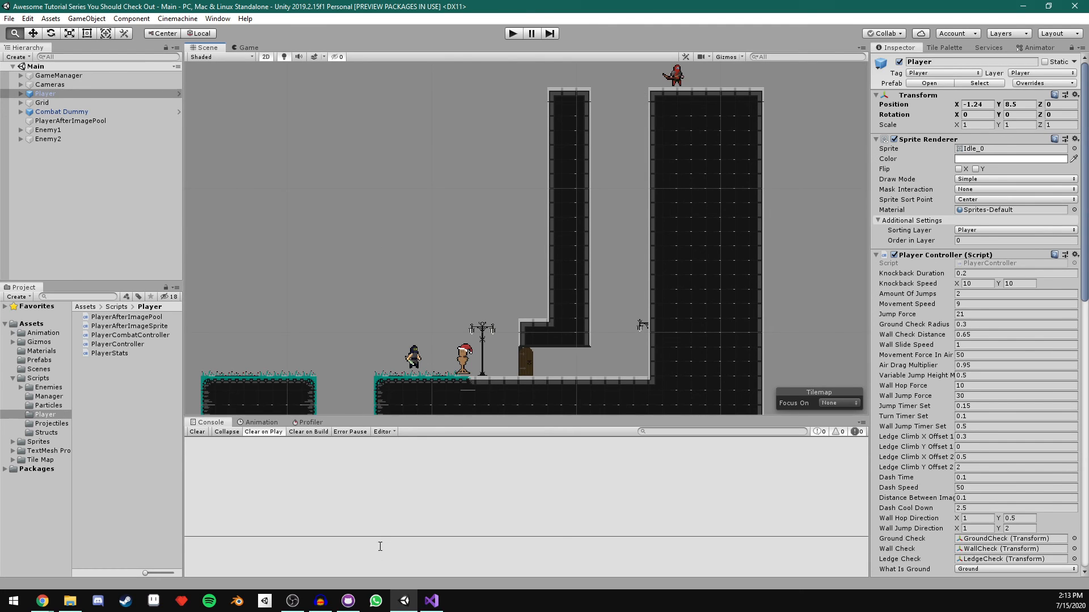
left_click(348, 601)
left_click(143, 54)
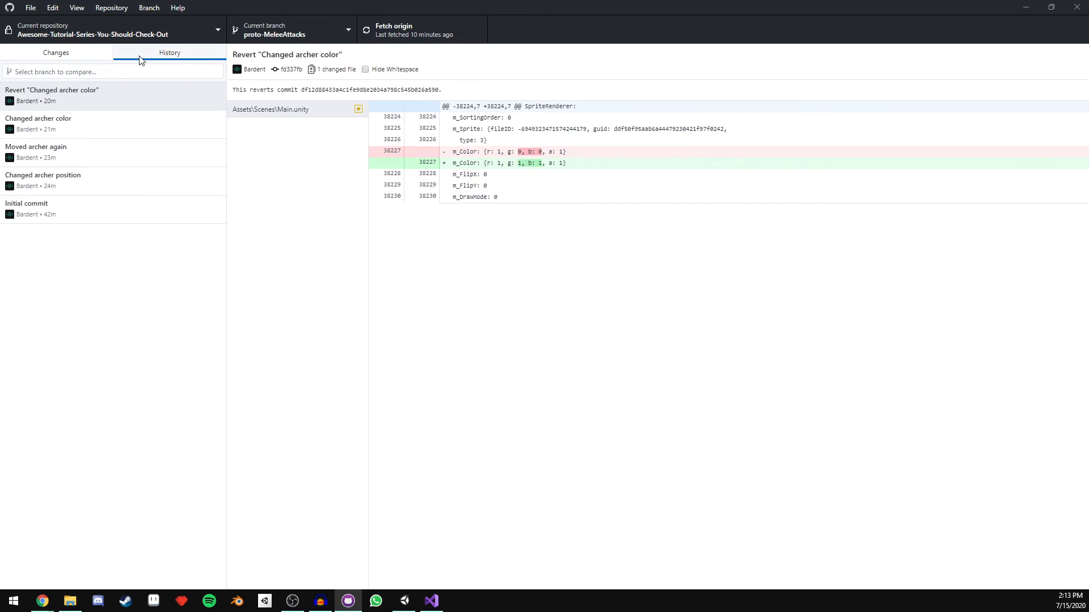
Step: Revert the "Moved archer again" and "Changed archer position" commits on proto-MeleeAttacks, and push both reverts to origin
left_click(51, 151)
right_click(51, 151)
left_click(91, 160)
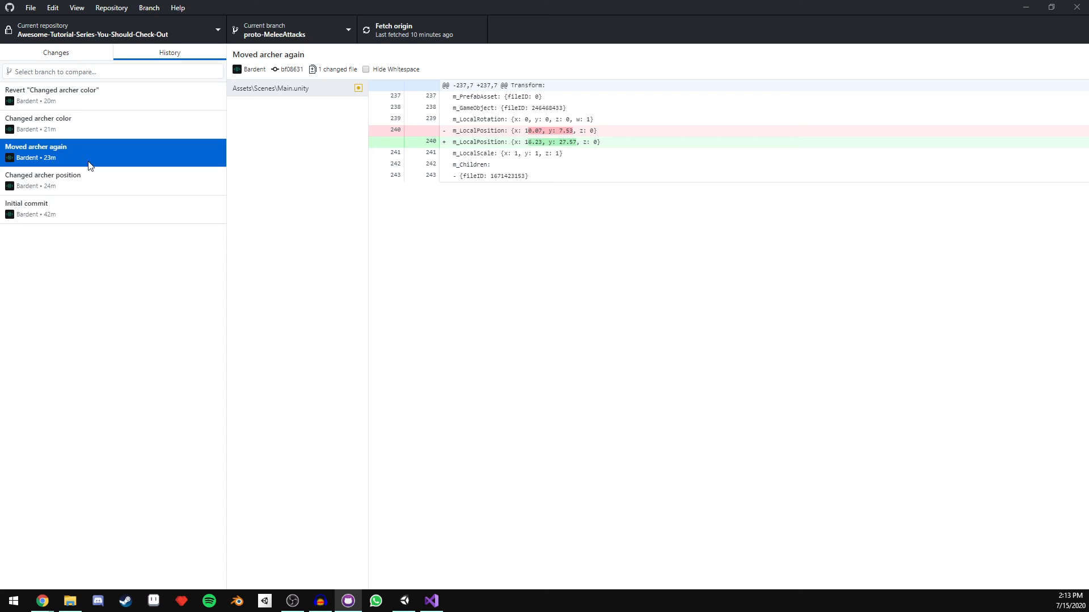
left_click(72, 207)
right_click(72, 207)
left_click(81, 209)
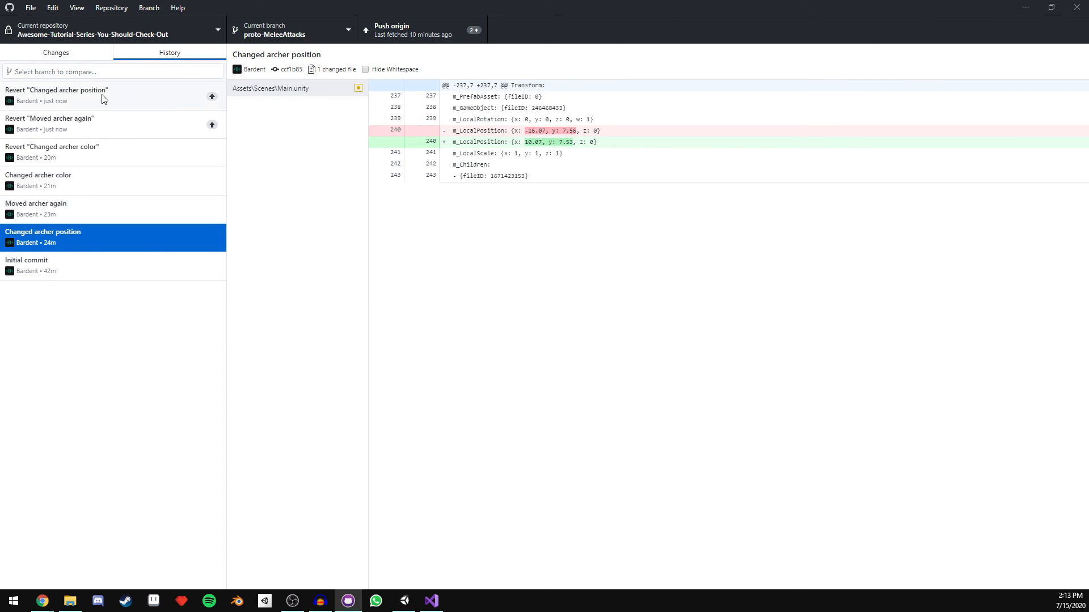
left_click(413, 35)
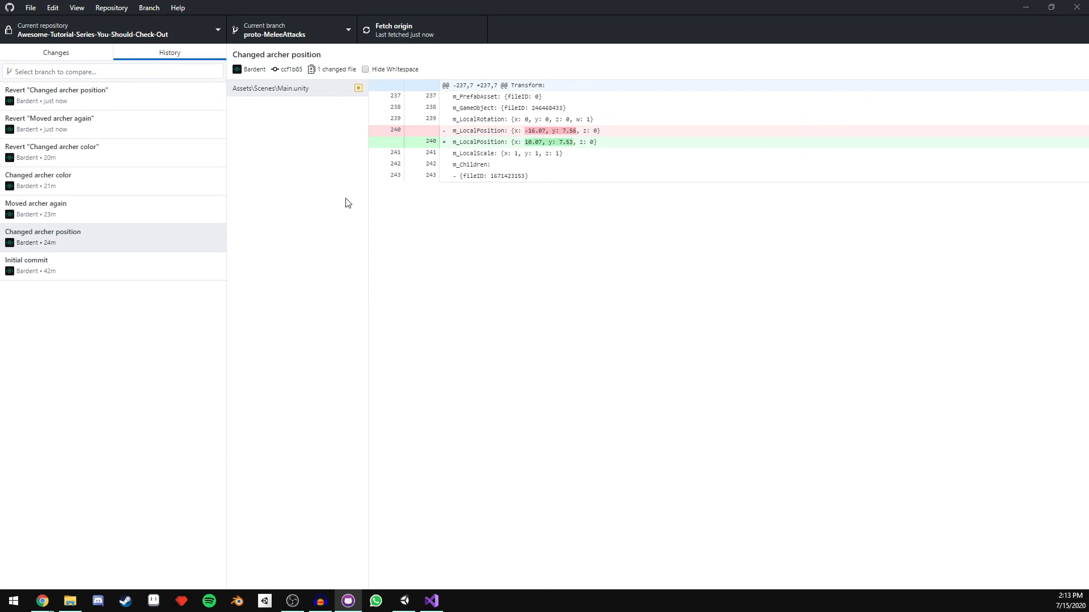
Step: Reload the Main scene in Unity to check the archer's position, and view the Initial commit in GitHub Desktop's history
left_click(405, 601)
left_click(567, 323)
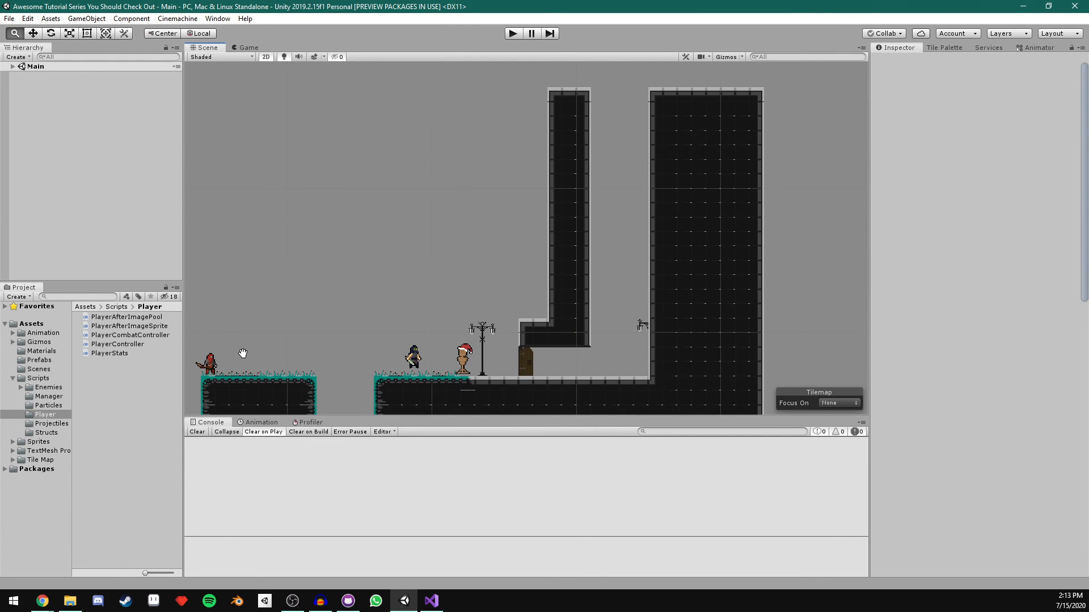
left_click(348, 600)
left_click(98, 266)
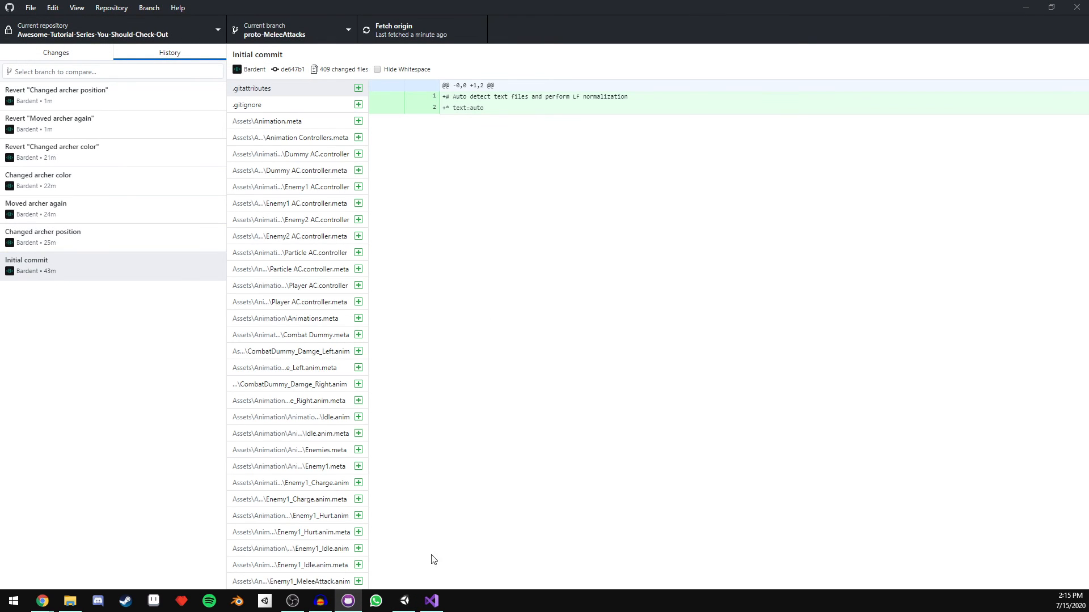
Step: Play-test the reverted Main scene in Unity by running the player toward the door, and clear the console after stopping
left_click(404, 601)
left_click(512, 34)
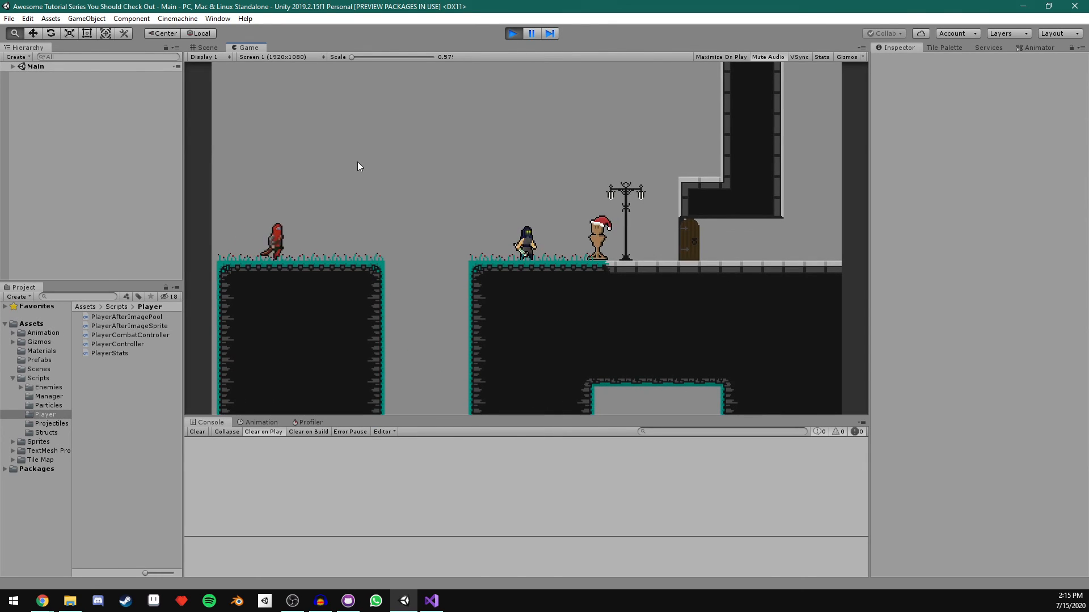
key("d")
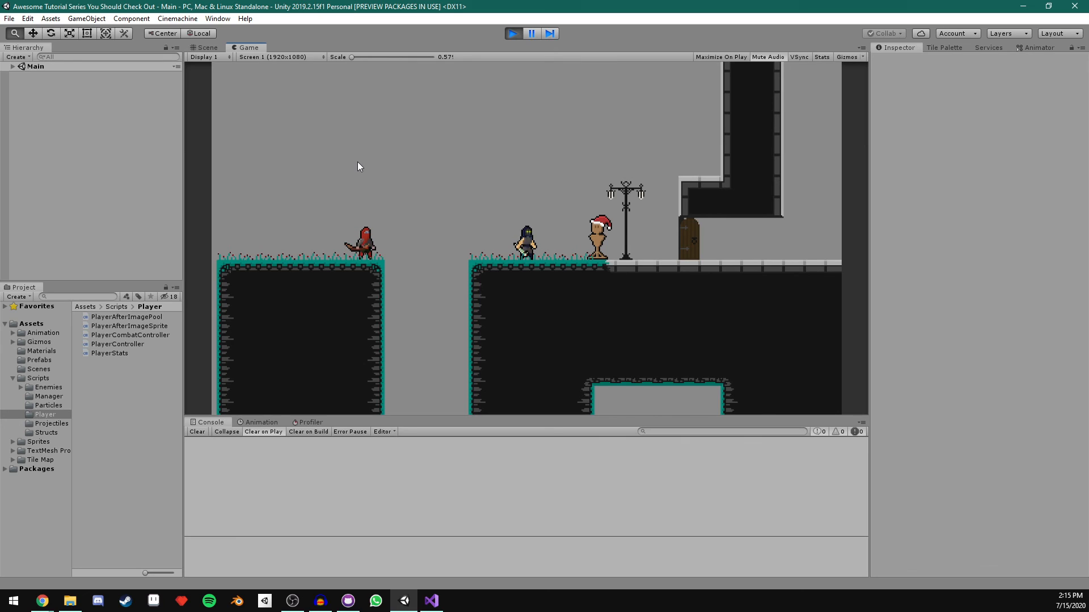
key("d")
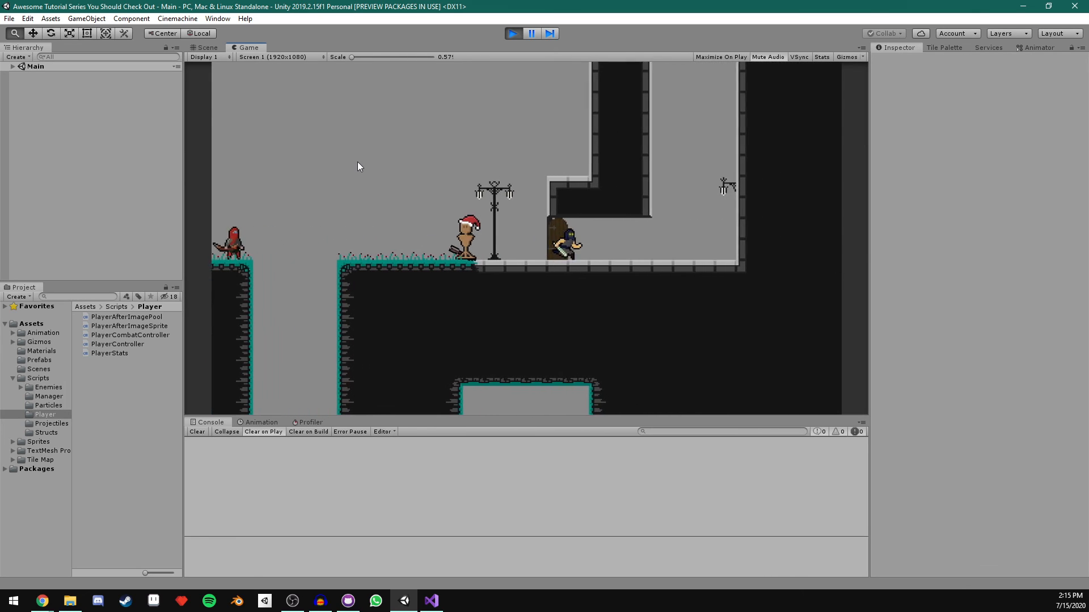
key("ctrl+p")
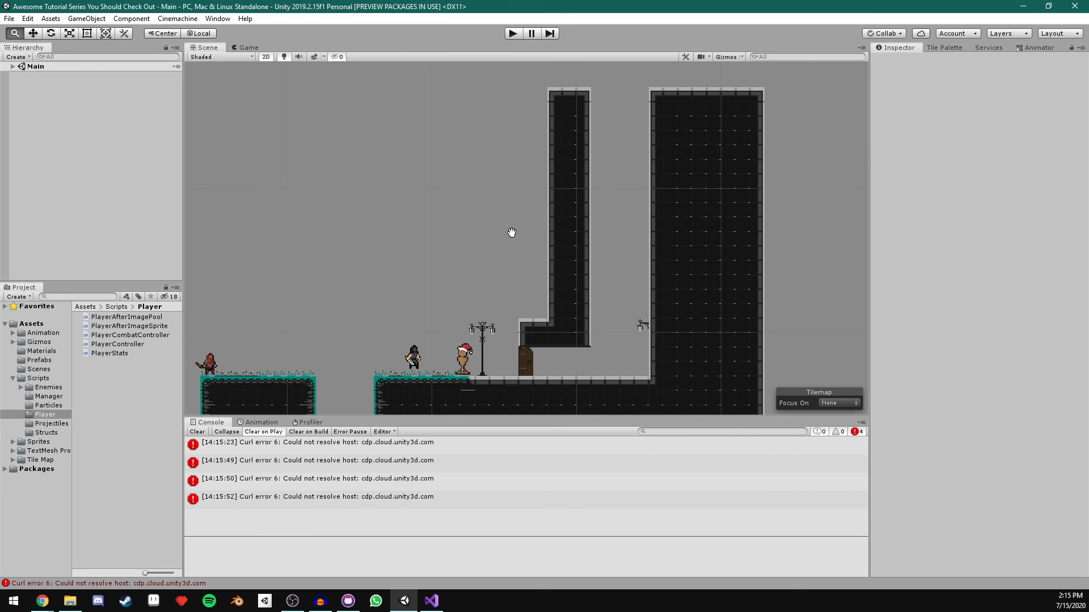
left_click(196, 432)
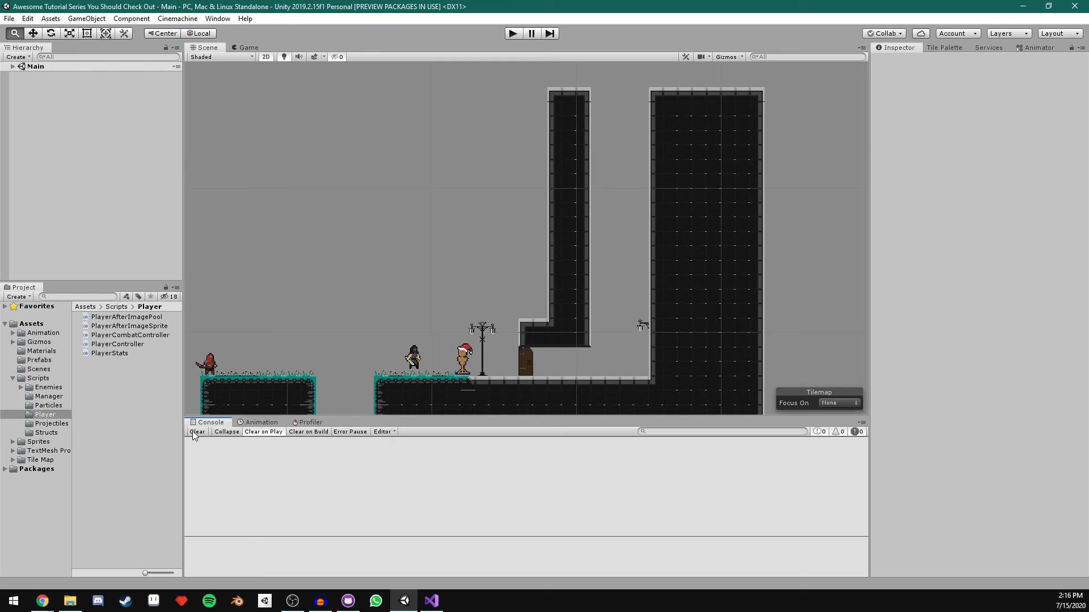